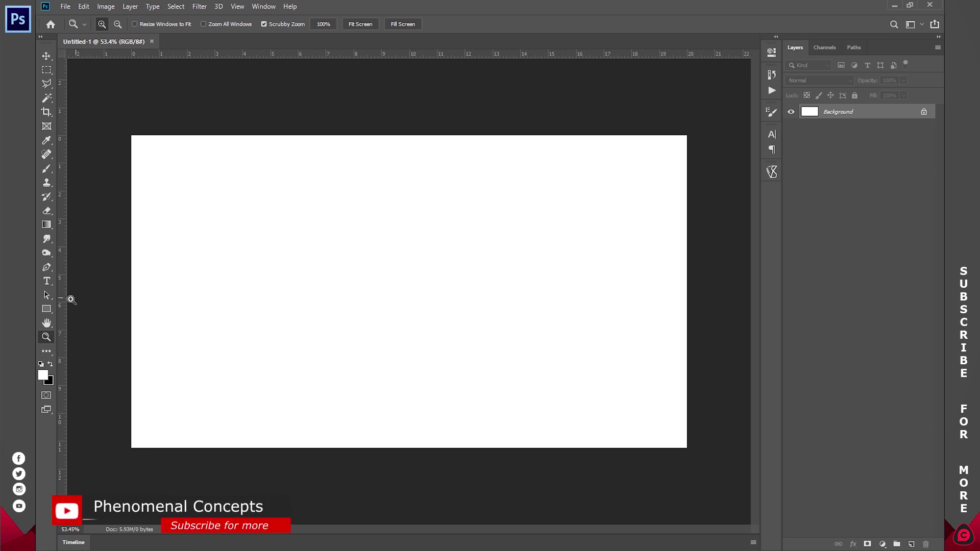
Draw a black-filled rectangle about 728 by 909 px over the right half of the canvas with the Rectangle tool.
click(46, 309)
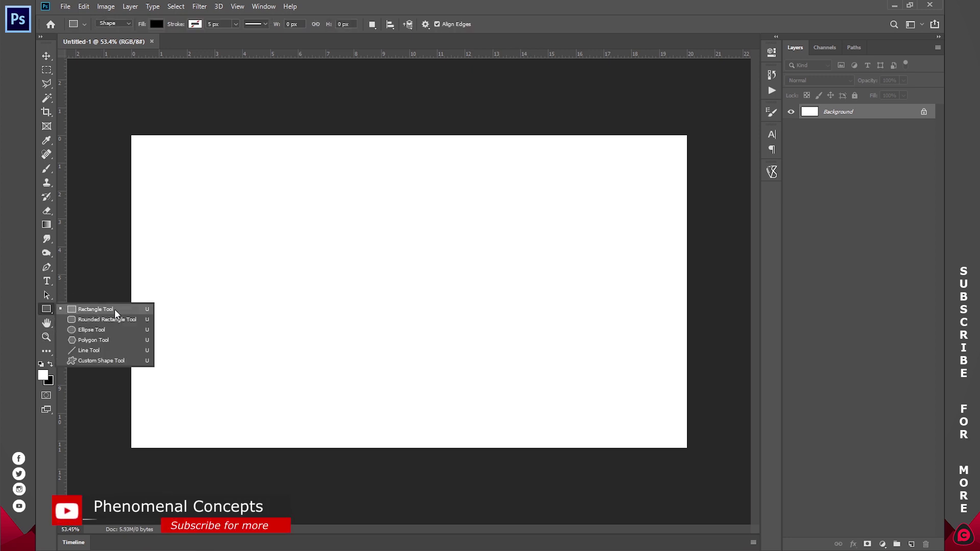
click(101, 313)
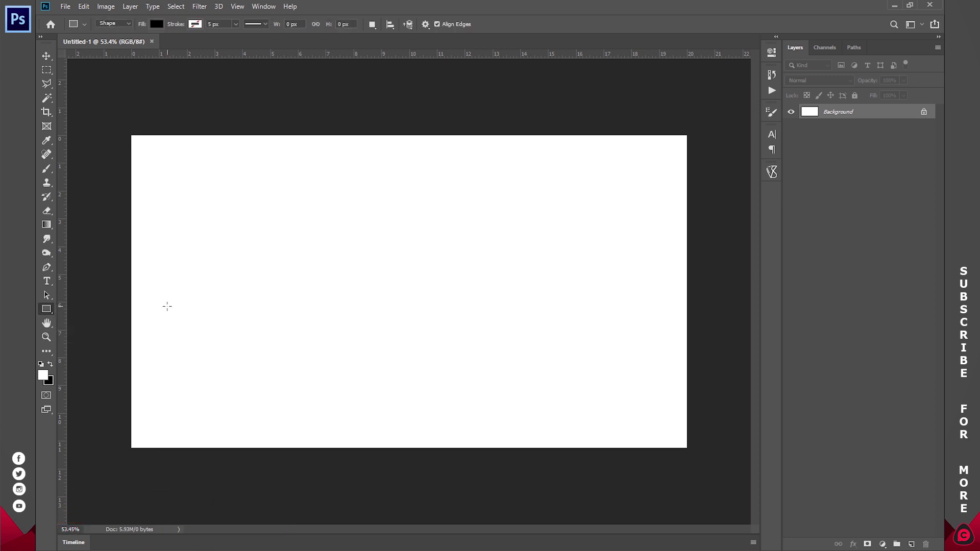
drag(436, 103, 647, 366)
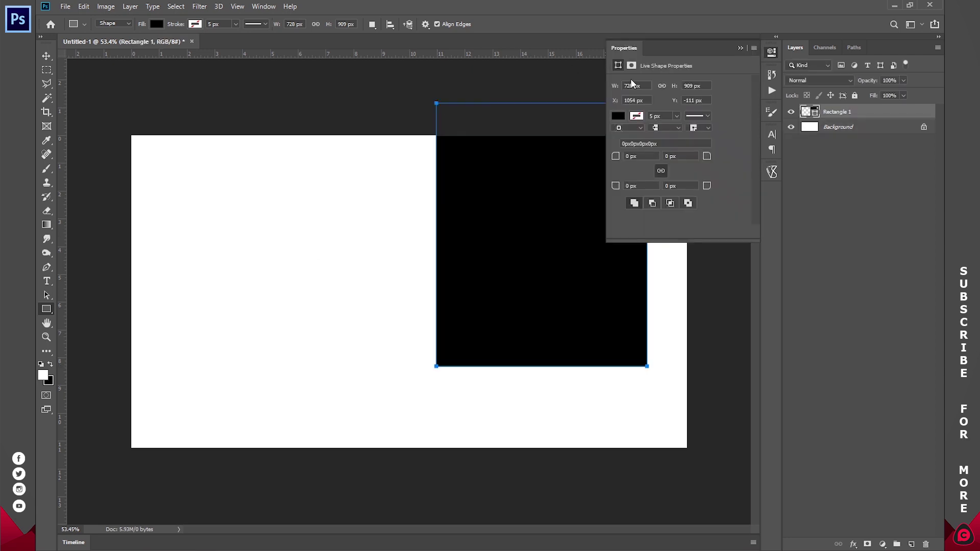
click(771, 52)
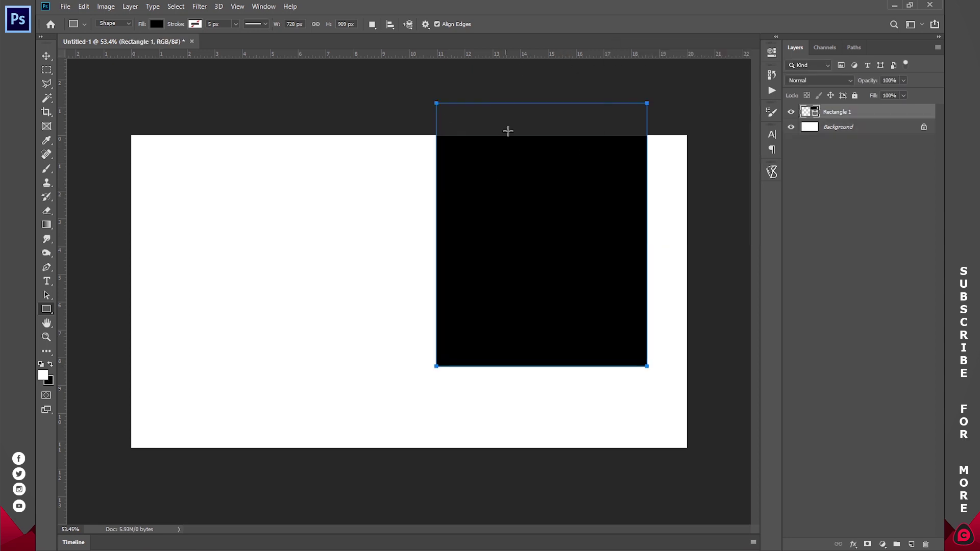
Stretch the rectangle to the full canvas height, align it with the canvas's right edge, and narrow it from its left side to about 89% width.
click(40, 53)
drag(544, 179, 545, 211)
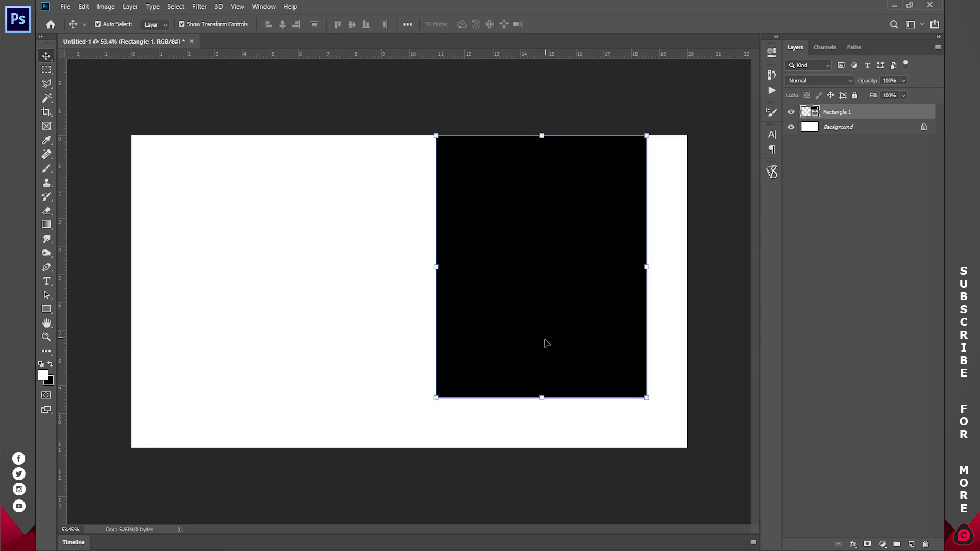
drag(539, 396, 539, 447)
drag(526, 332, 567, 328)
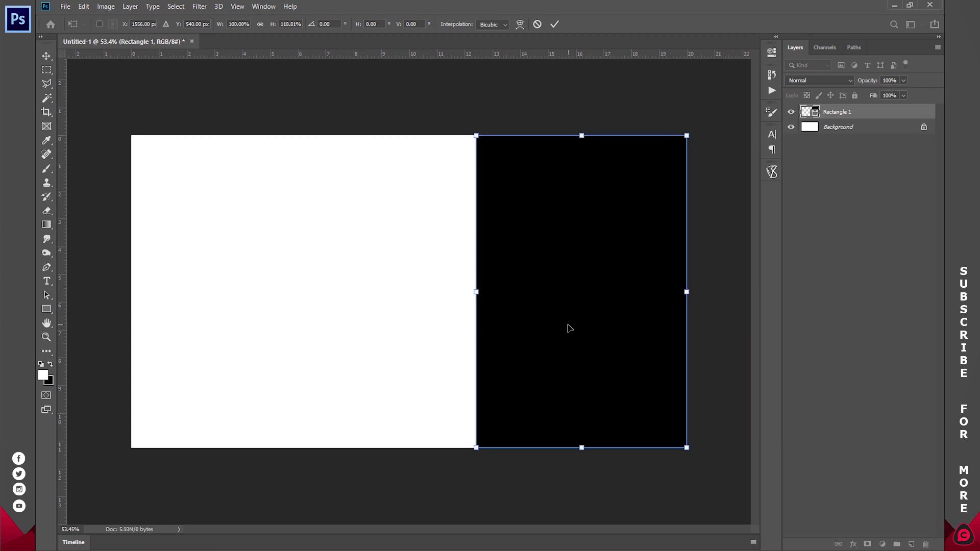
click(558, 24)
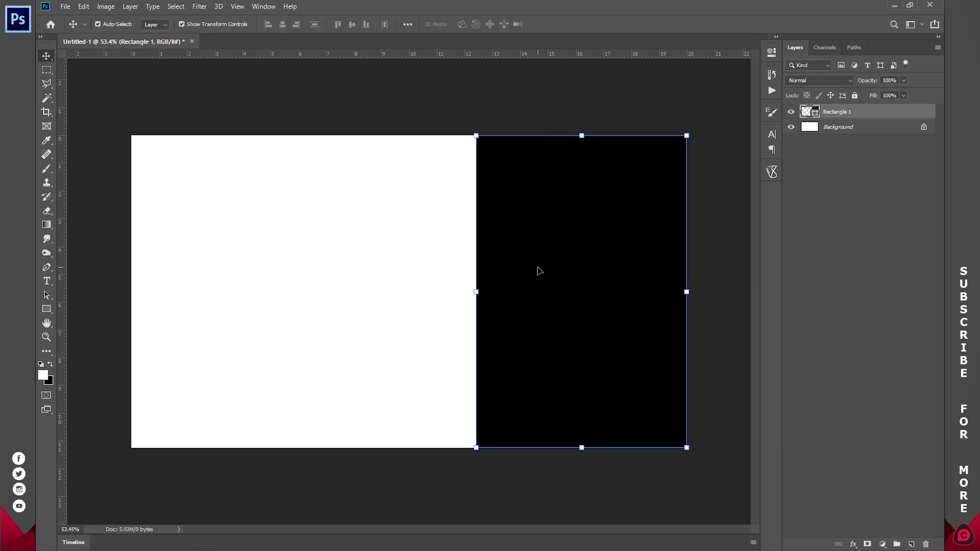
drag(477, 292, 498, 180)
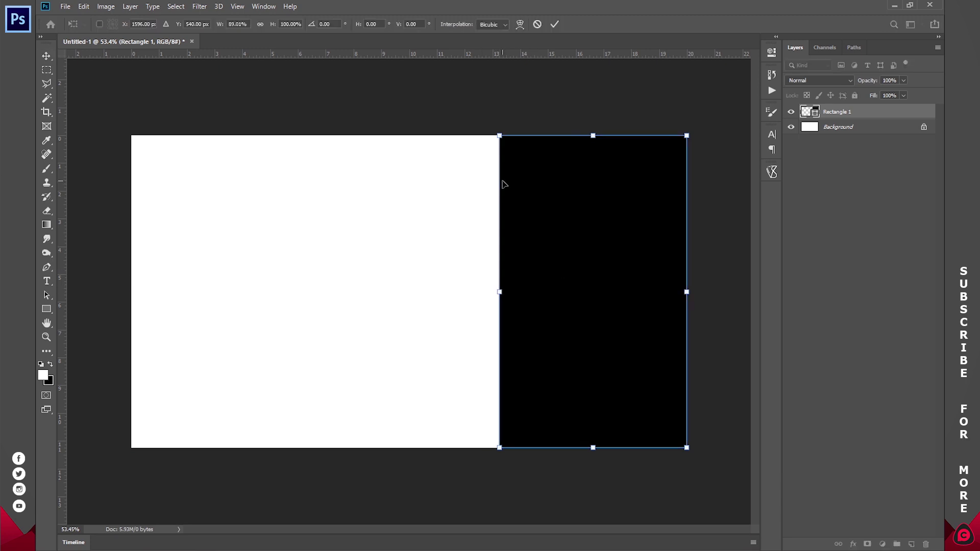
click(557, 25)
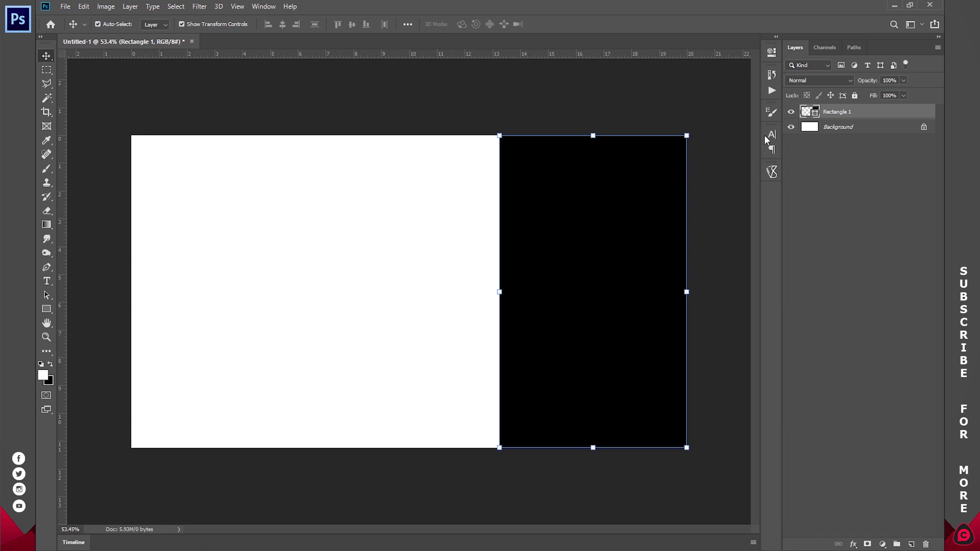
Duplicate the rectangle twice leftward, edge to edge, and narrow all three together from the left side to about 78% width.
drag(597, 200, 407, 200)
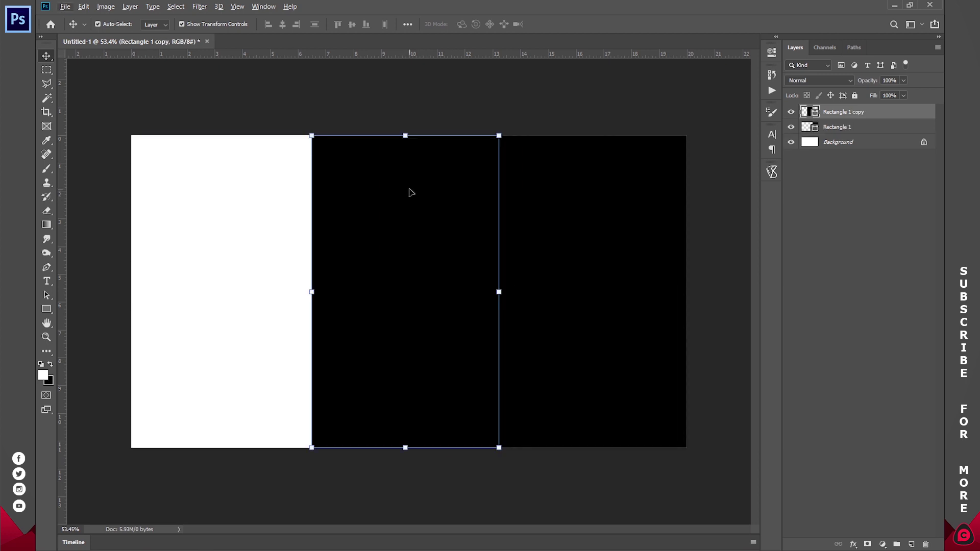
drag(414, 200, 224, 200)
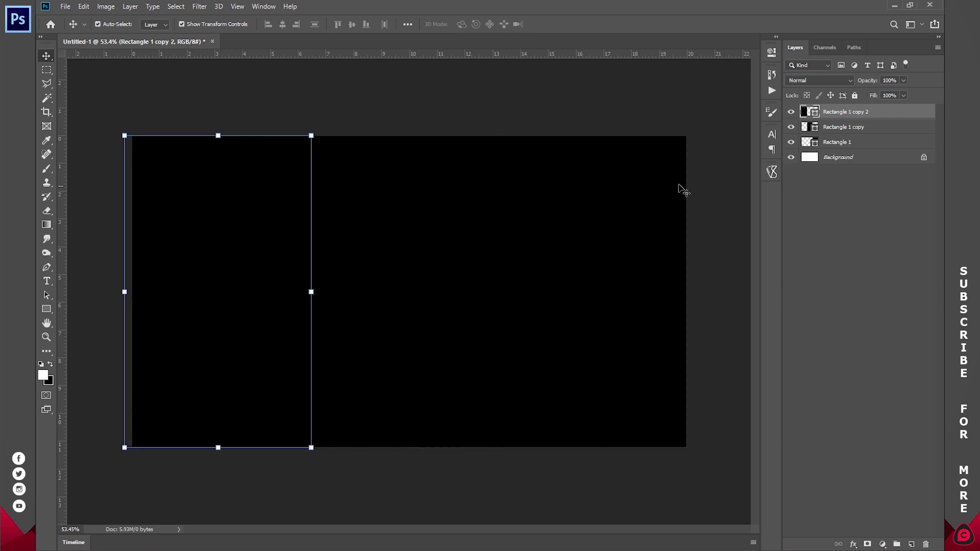
shift+click(839, 143)
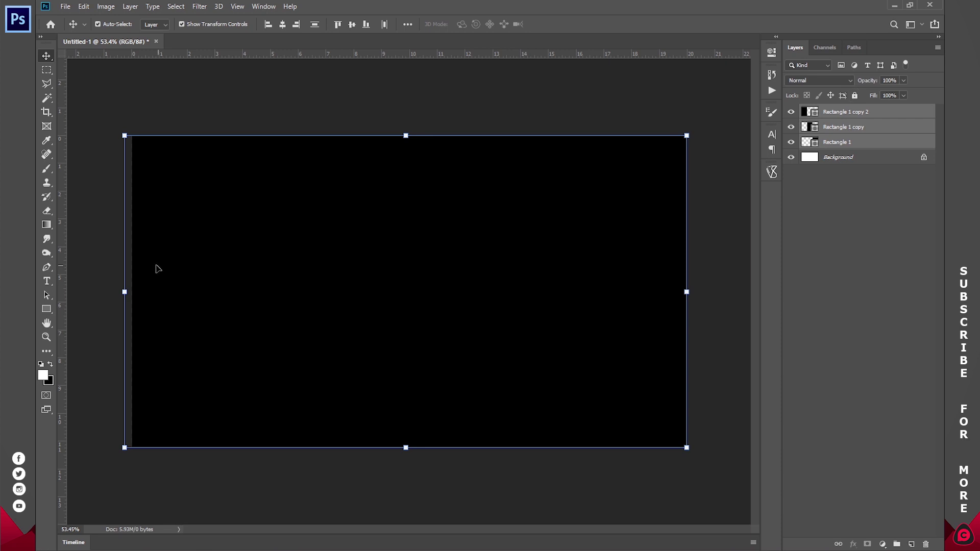
drag(125, 291, 250, 290)
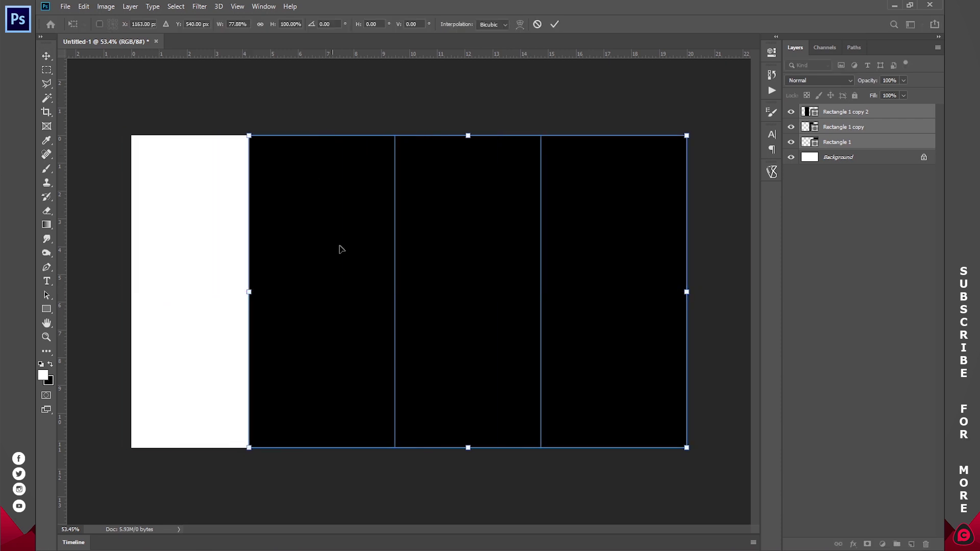
click(554, 24)
Duplicate the leftmost rectangle once more to its left and widen all four together to about 111% width past the canvas edge.
click(866, 117)
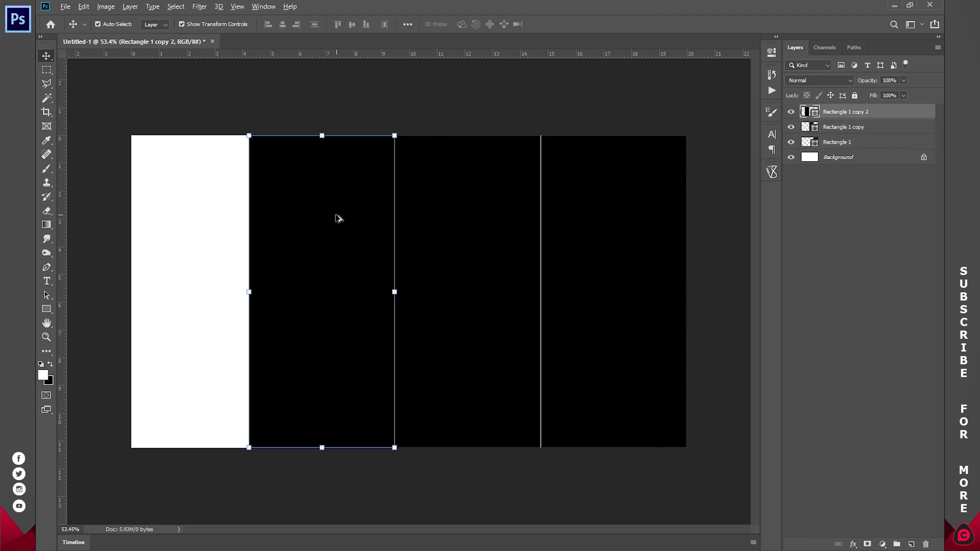
drag(335, 218, 191, 216)
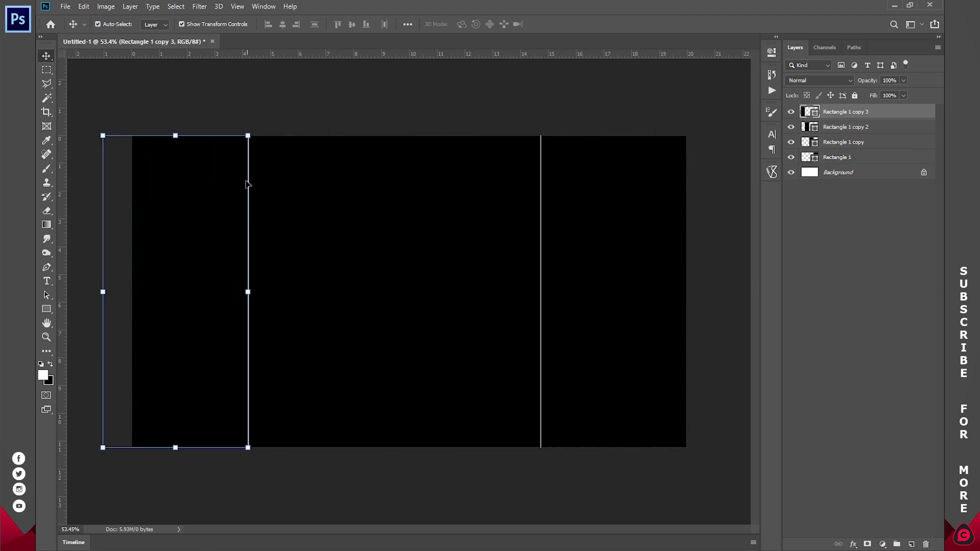
shift+click(846, 158)
drag(101, 292, 38, 290)
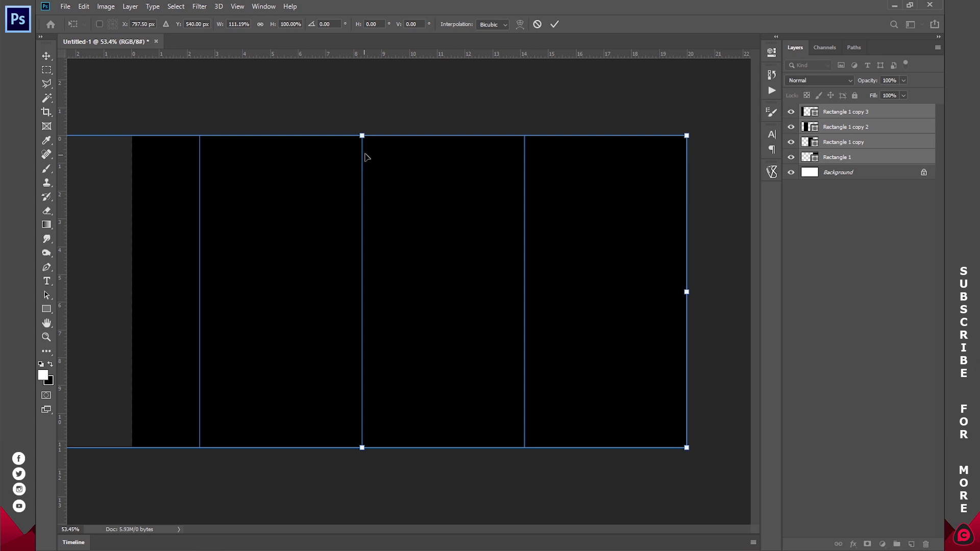
click(554, 24)
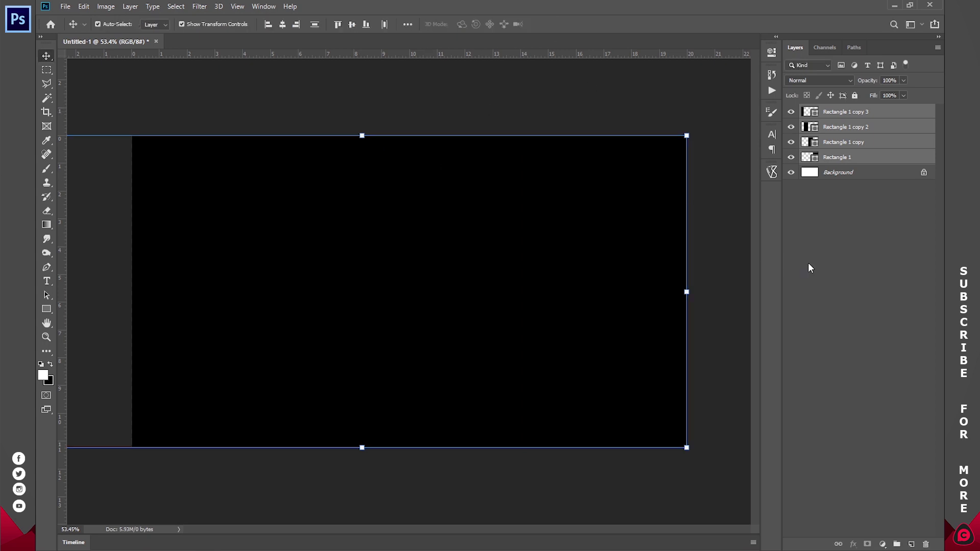
click(832, 262)
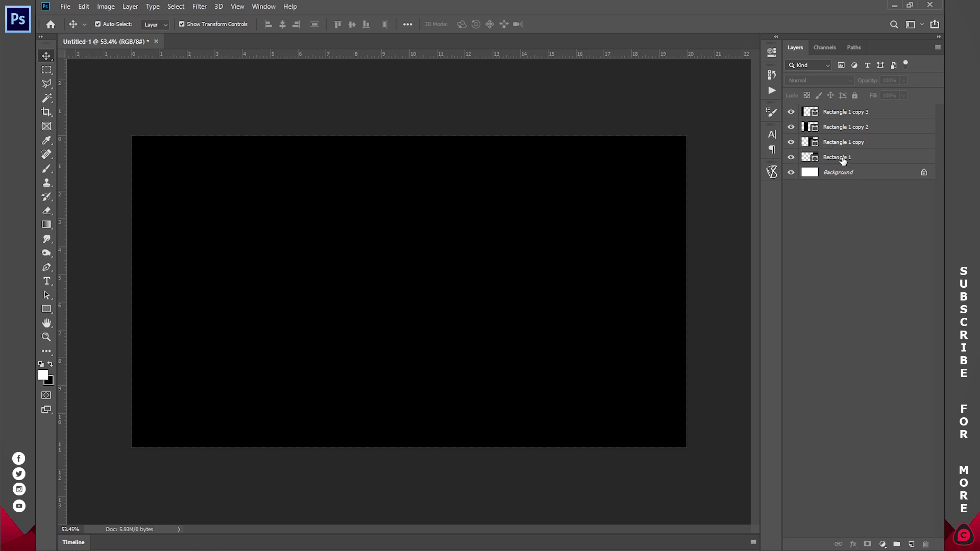
Rename the four rectangle layers 1, 2, 3 and 4 from the lowest one upward.
double_click(842, 158)
text(1)
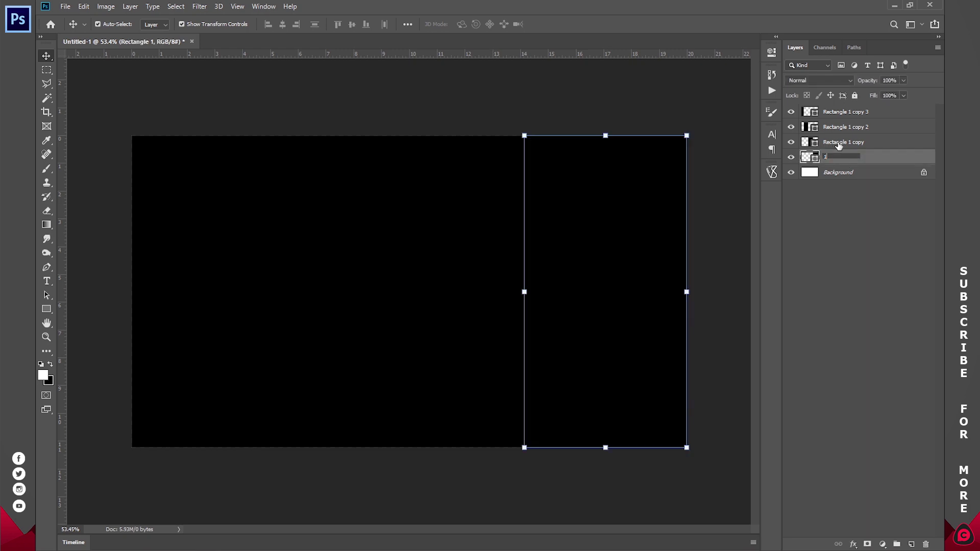
double_click(839, 143)
text(2)
double_click(837, 127)
text(3)
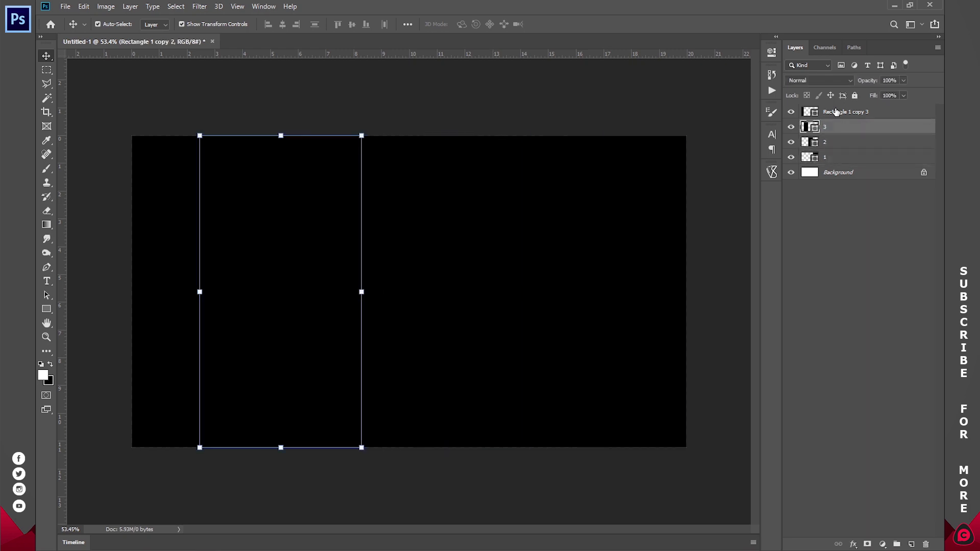
double_click(836, 111)
text(4)
click(882, 266)
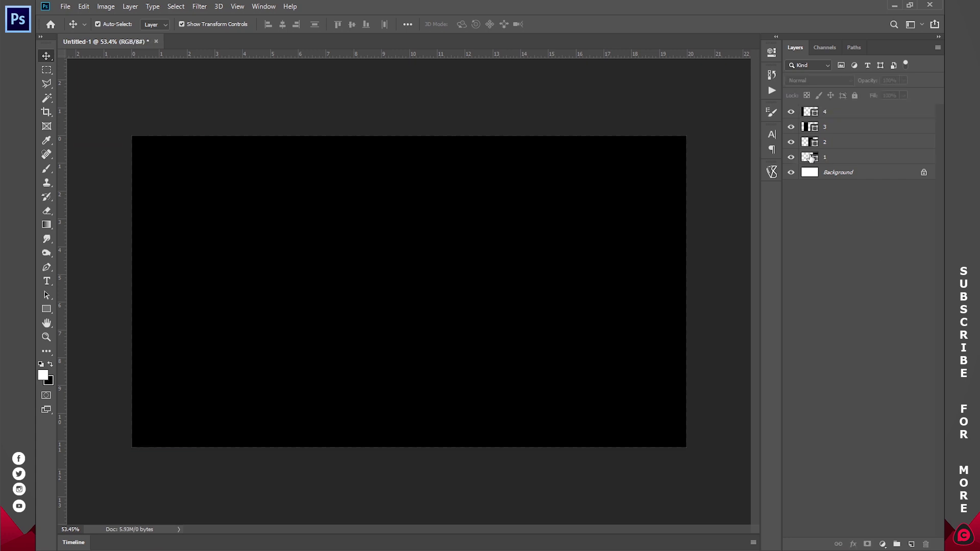
Change the fill colour of layer 1's rectangle to light blue 35a7dc.
double_click(811, 158)
click(767, 64)
mouse_move(809, 94)
mouse_down()
mouse_move(808, 107)
mouse_move(806, 90)
mouse_move(809, 98)
mouse_up()
click(762, 53)
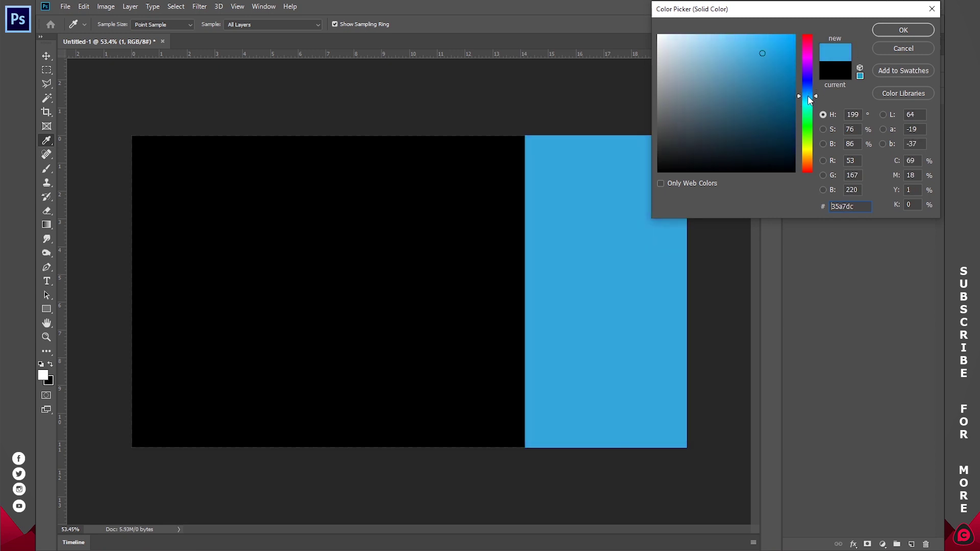
click(914, 32)
Change the fill colour of layer 2's rectangle to red c82323.
double_click(808, 142)
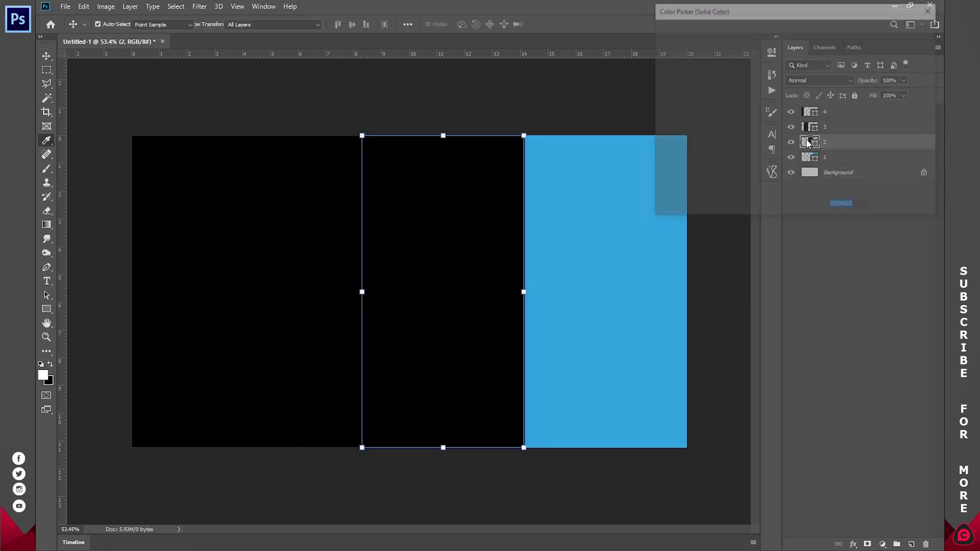
drag(740, 117, 771, 64)
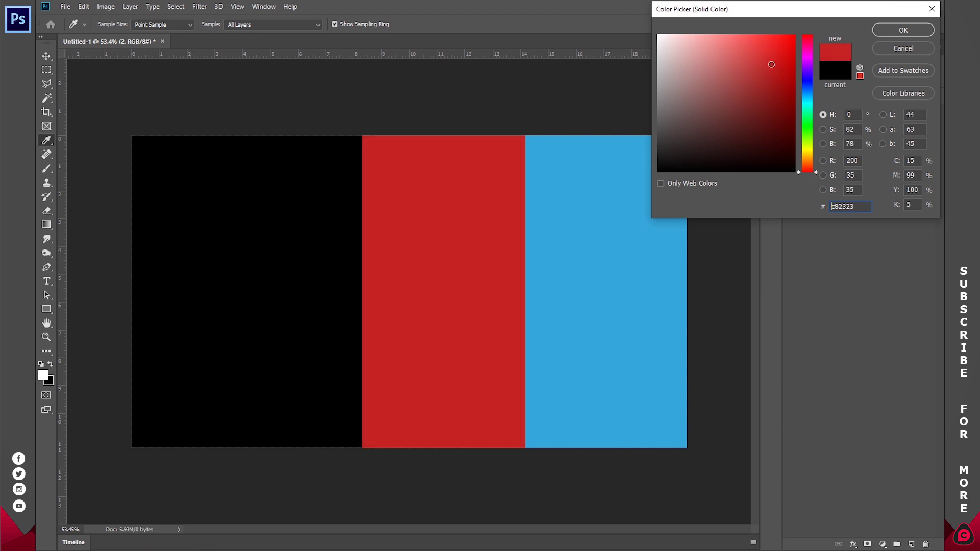
click(902, 31)
Change the fill colour of layer 3's rectangle to deep purple 4f1cb5.
double_click(806, 127)
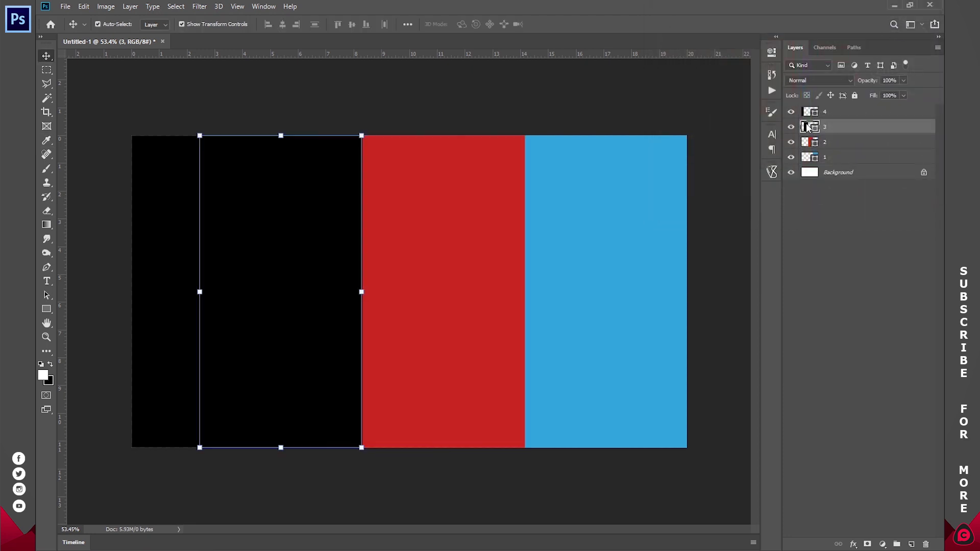
drag(766, 72, 743, 67)
drag(810, 101, 813, 72)
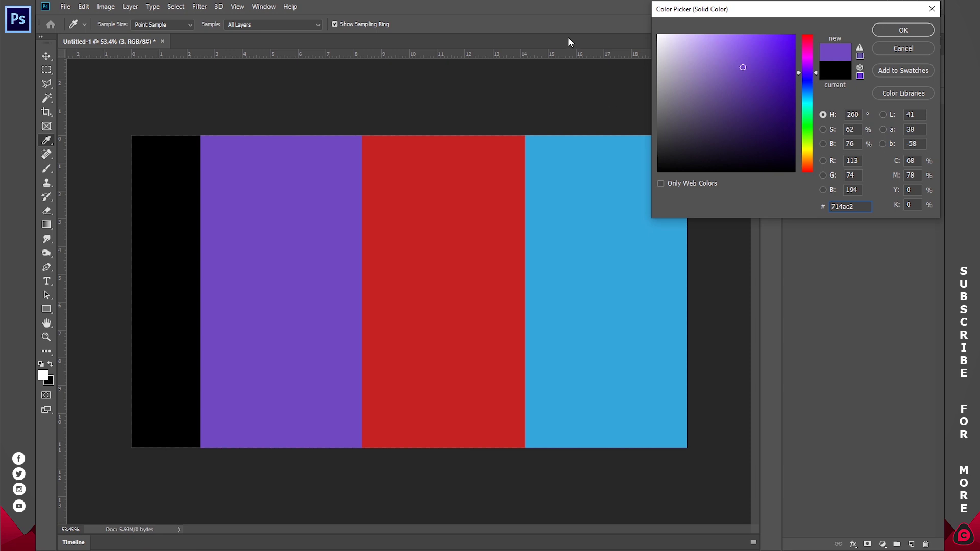
drag(751, 68, 774, 74)
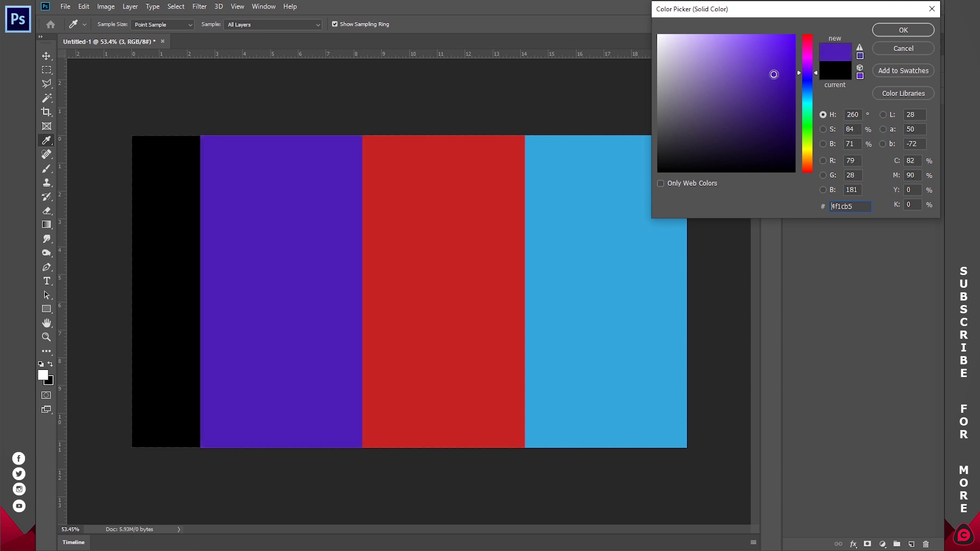
click(903, 30)
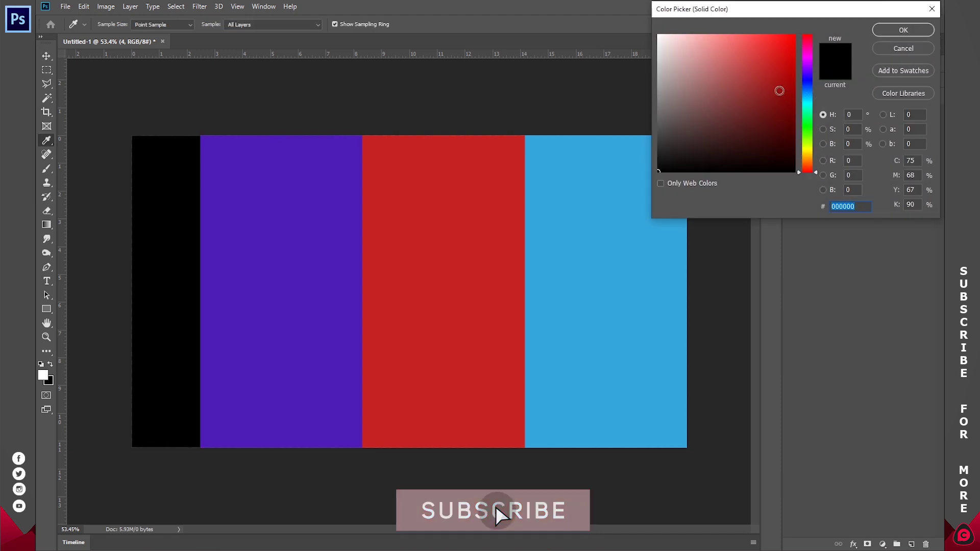
Change the fill colour of layer 4's rectangle to dark navy blue.
click(778, 80)
click(807, 79)
click(778, 107)
click(889, 31)
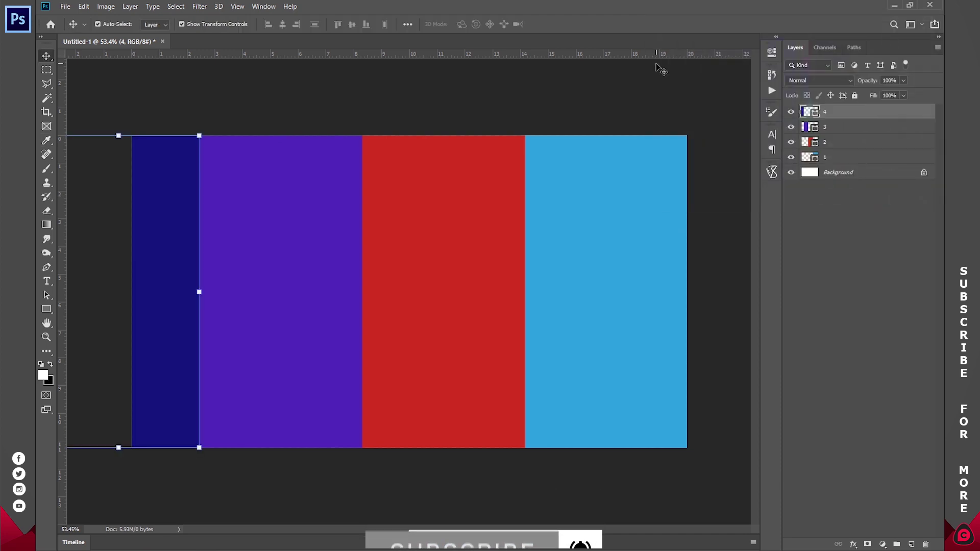
Select layers 4, 3 and 2 and move them together horizontally to the right so they overlap the light blue rectangle.
shift+click(841, 133)
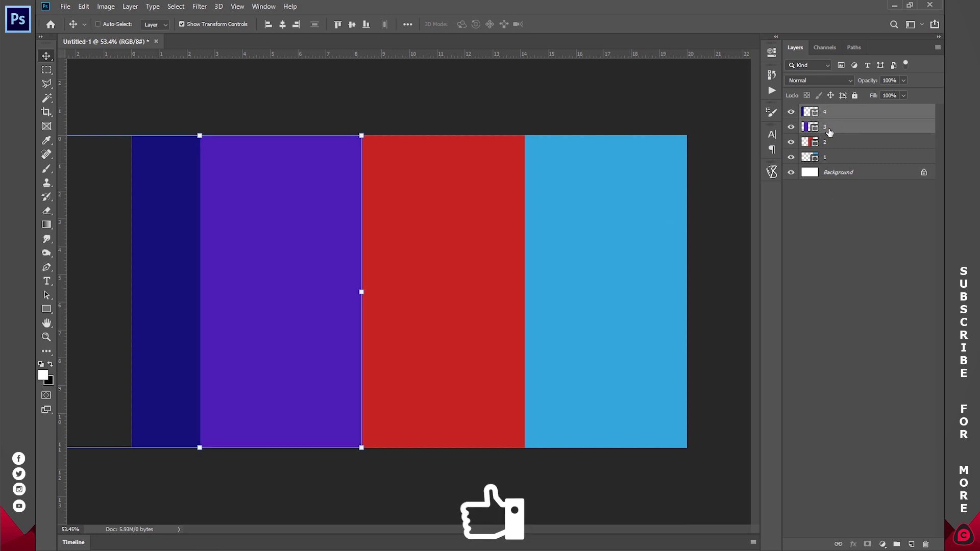
shift+click(831, 144)
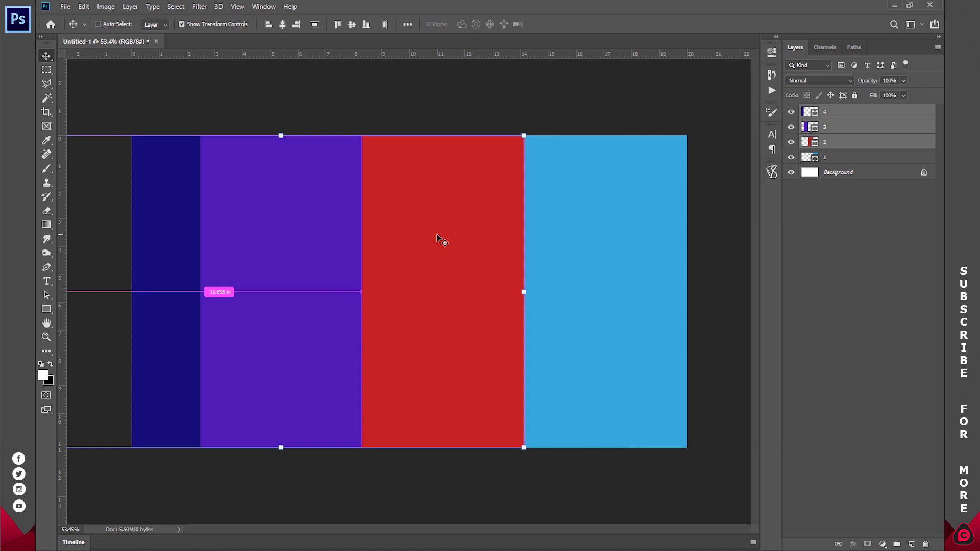
drag(452, 230, 512, 230)
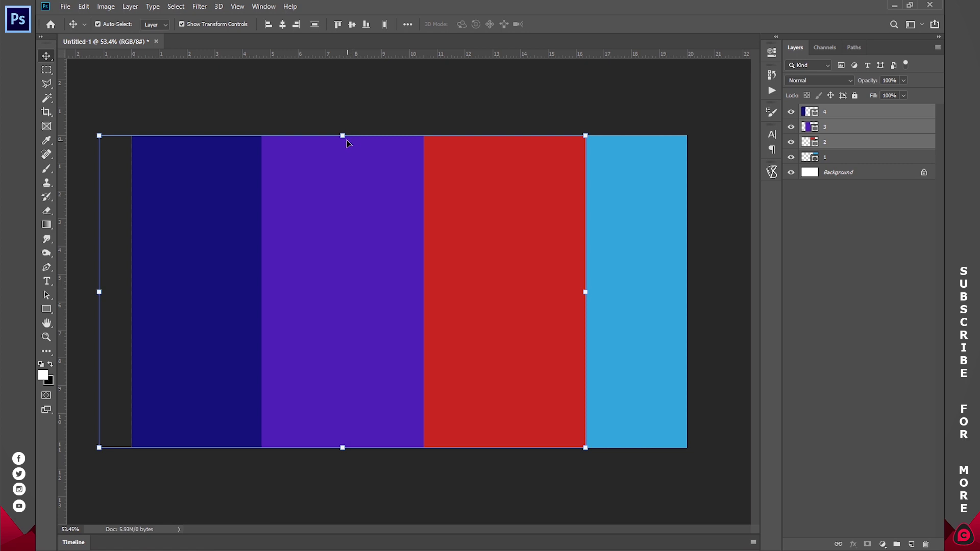
key(ctrl)
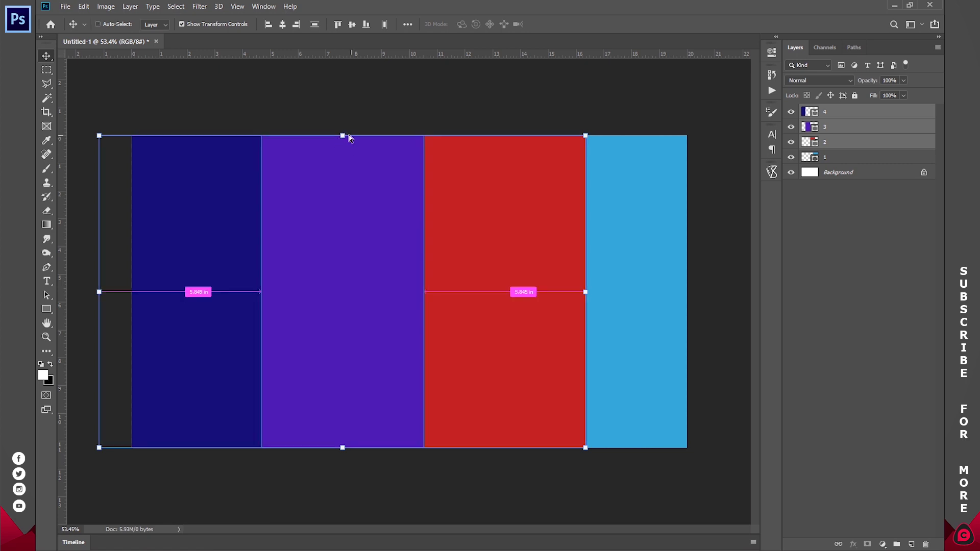
key(ctrl)
key(ctrl)
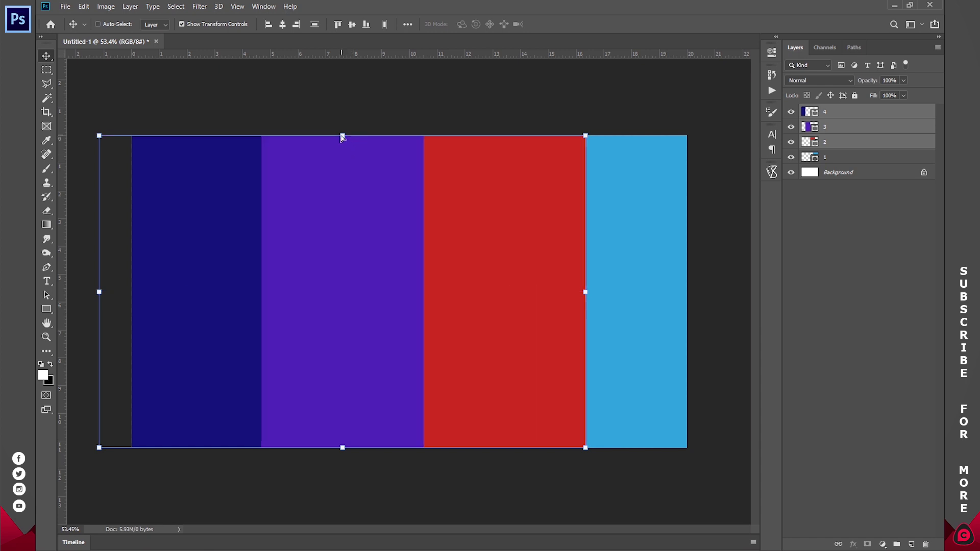
key(ctrl)
key(ctrl)
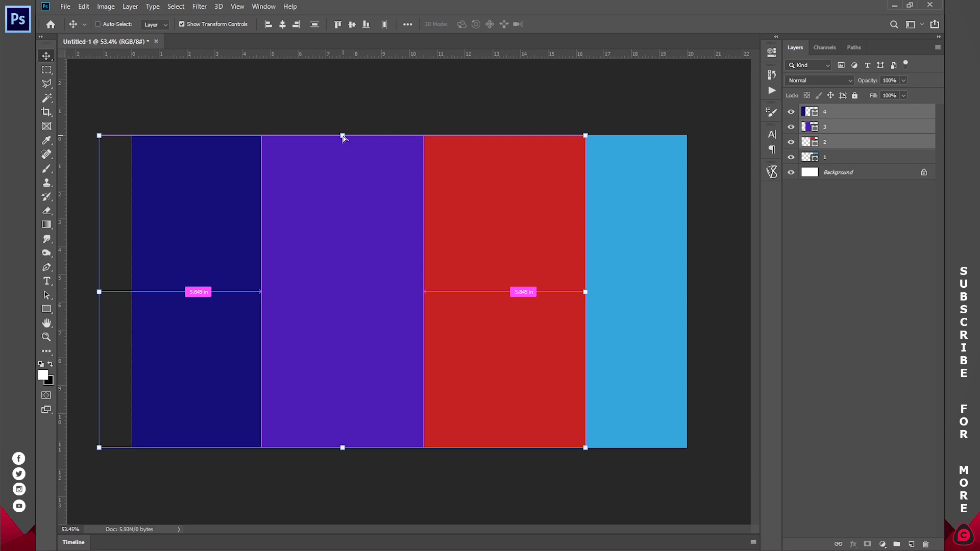
Skew layers 4, 3 and 2 together horizontally by about 20° so they slant, and shift them right against the light blue rectangle.
key(ctrl)
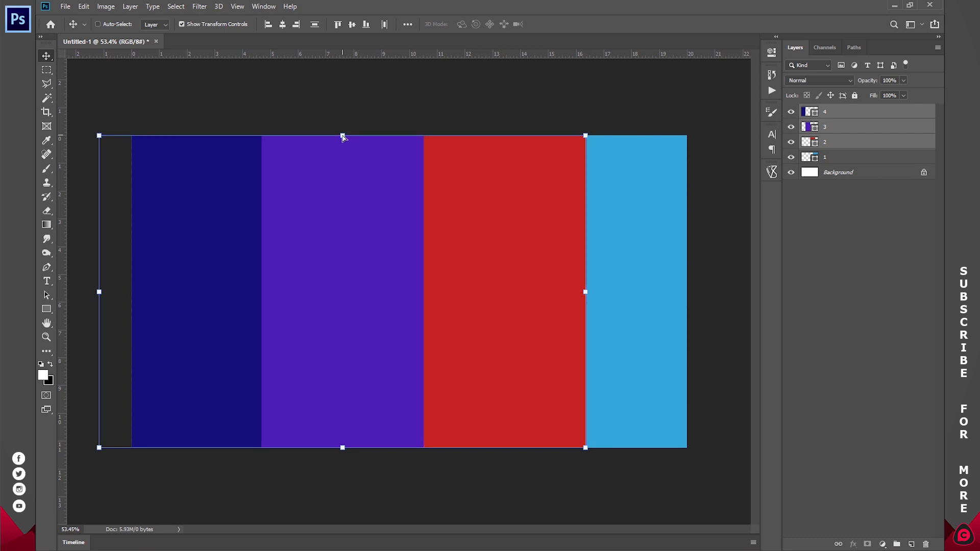
drag(342, 136, 230, 166)
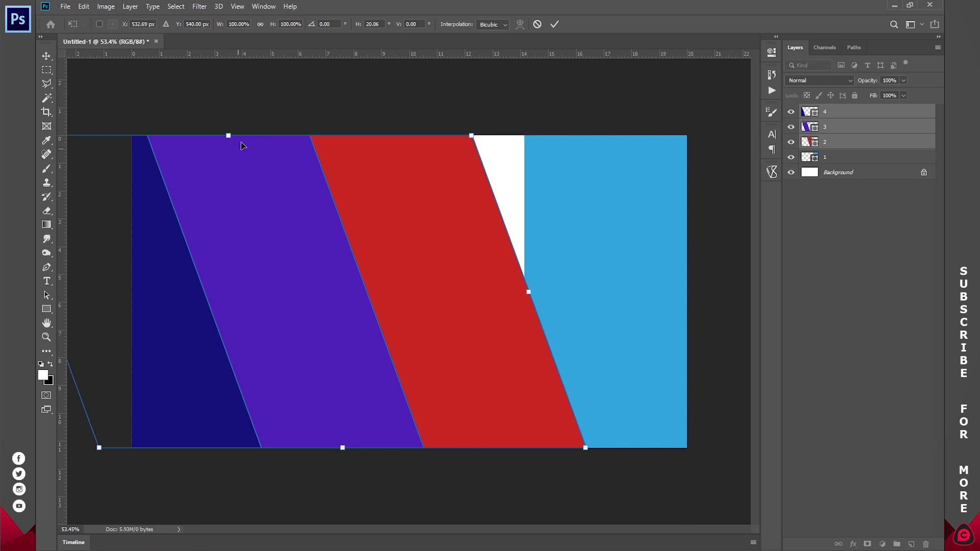
drag(295, 210, 348, 210)
click(553, 25)
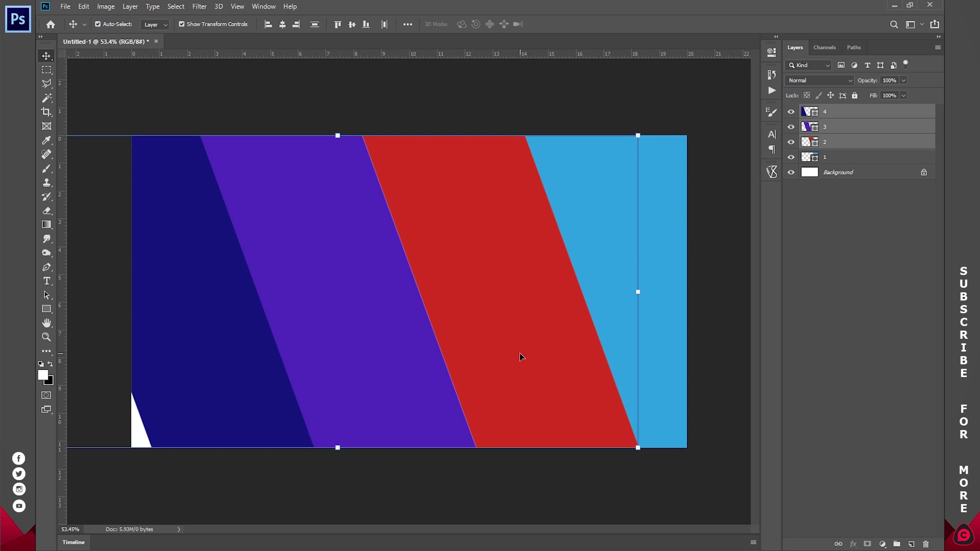
Widen the slanted layers 4, 3 and 2 together to about 124% and shift them left to cover the canvas's left part.
drag(520, 354, 498, 352)
drag(616, 292, 665, 292)
drag(551, 291, 513, 282)
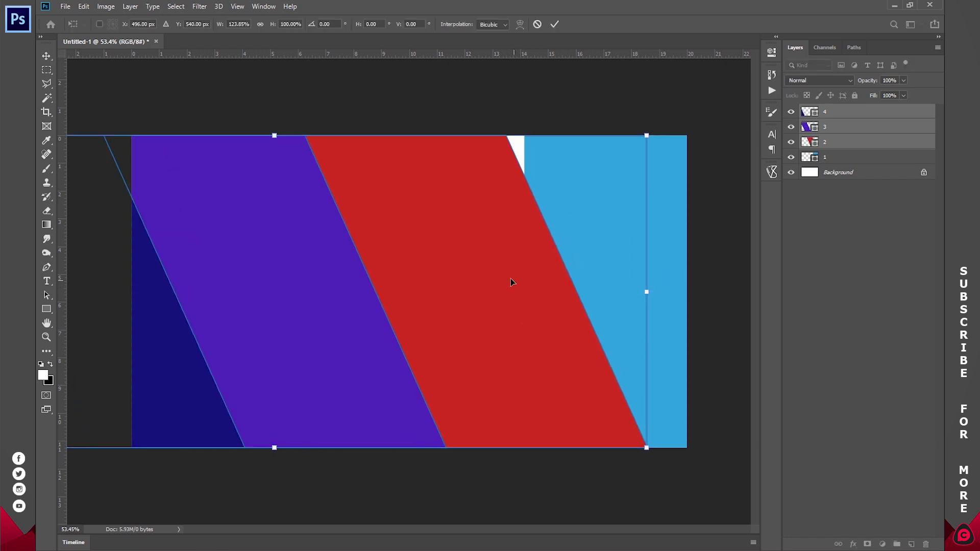
click(556, 23)
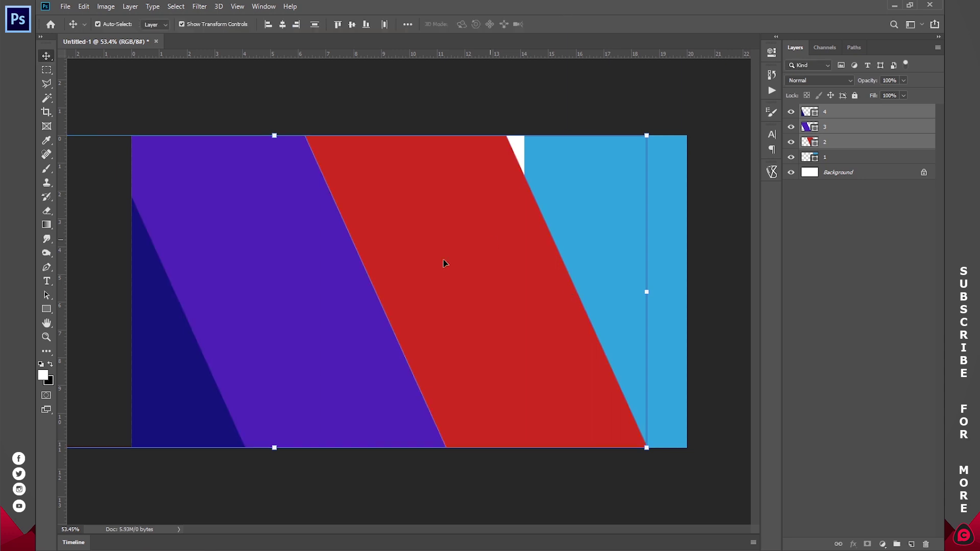
Widen layer 1's light blue rectangle leftwards to about 122% to fill the white gap, and delete the Background layer.
click(833, 157)
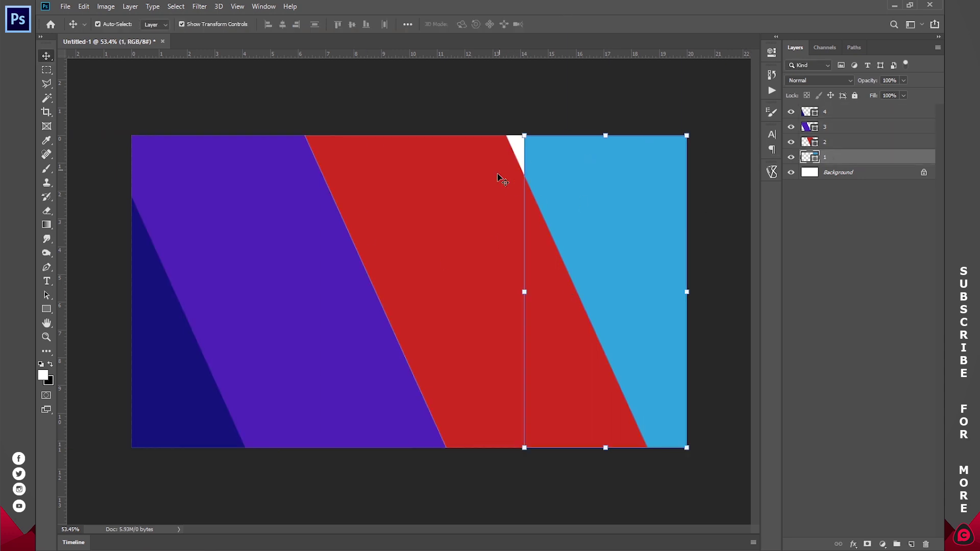
drag(524, 292, 489, 292)
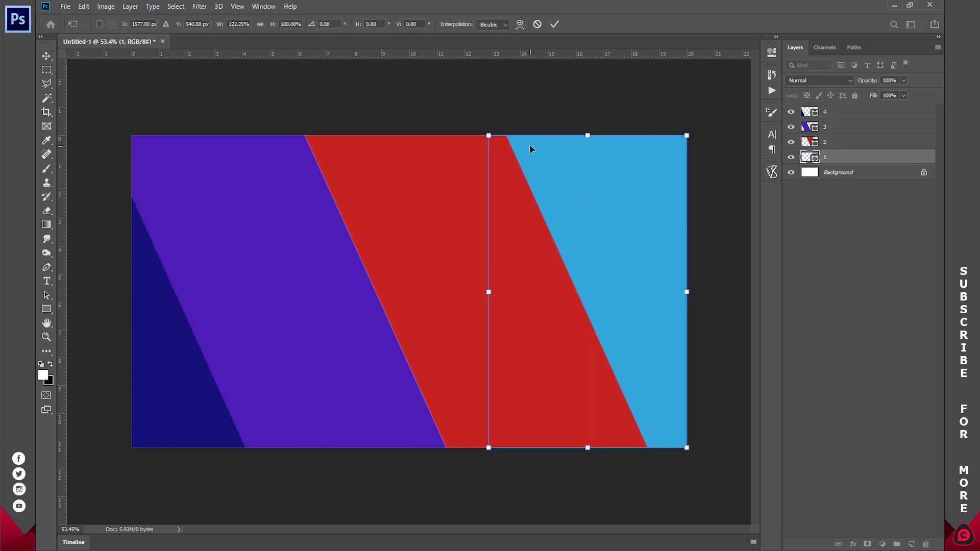
click(554, 24)
alt+double_click(828, 174)
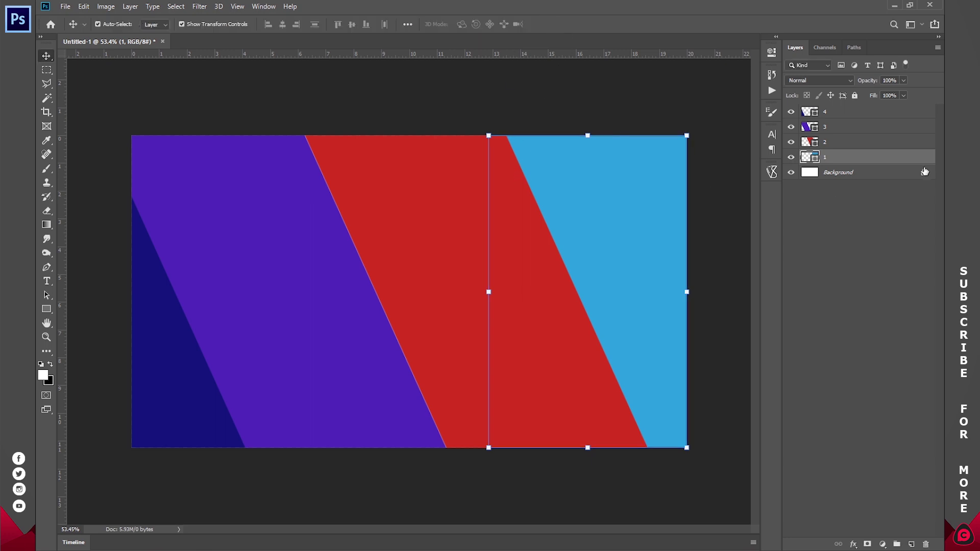
click(925, 544)
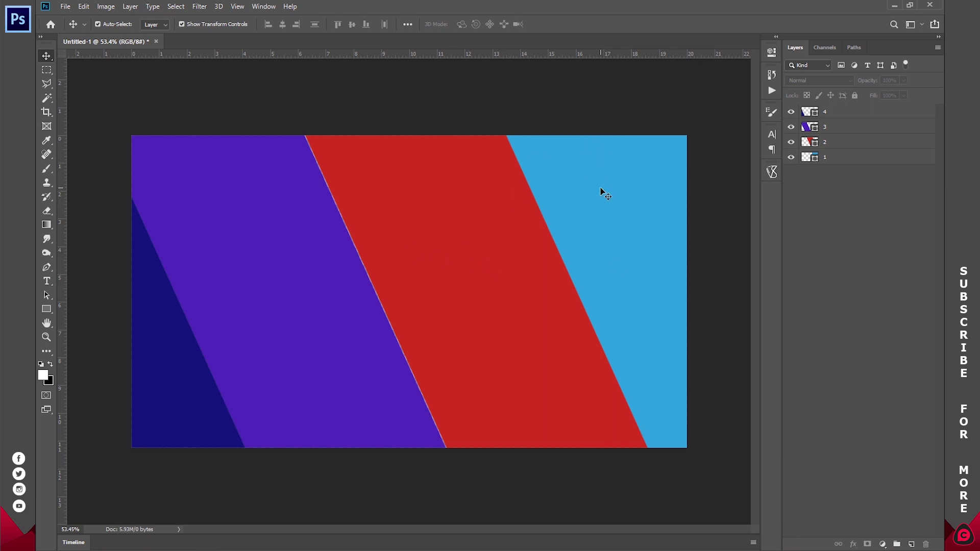
Convert each of the four panel layers, 1 to 4, to its own Smart Object.
key(z)
drag(429, 278, 453, 271)
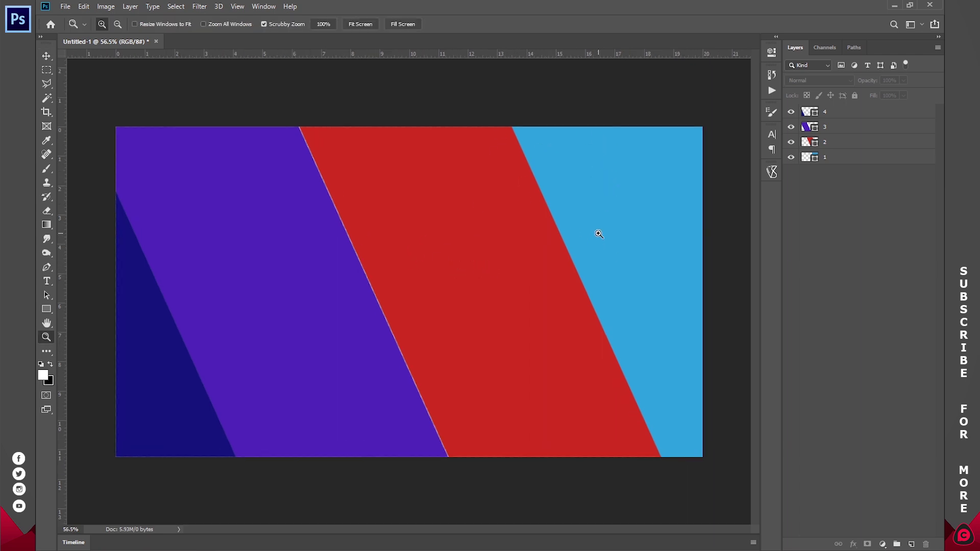
key(v)
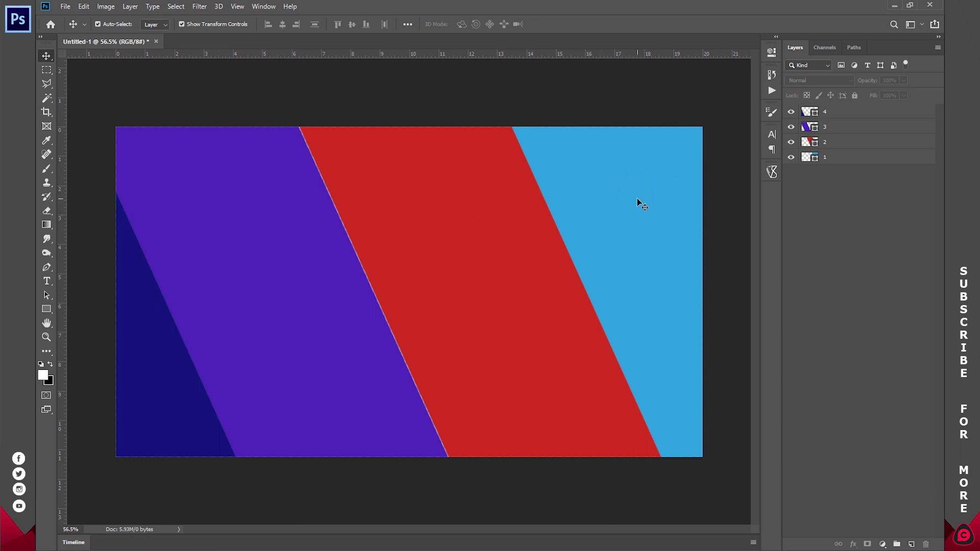
click(828, 160)
right_click(841, 156)
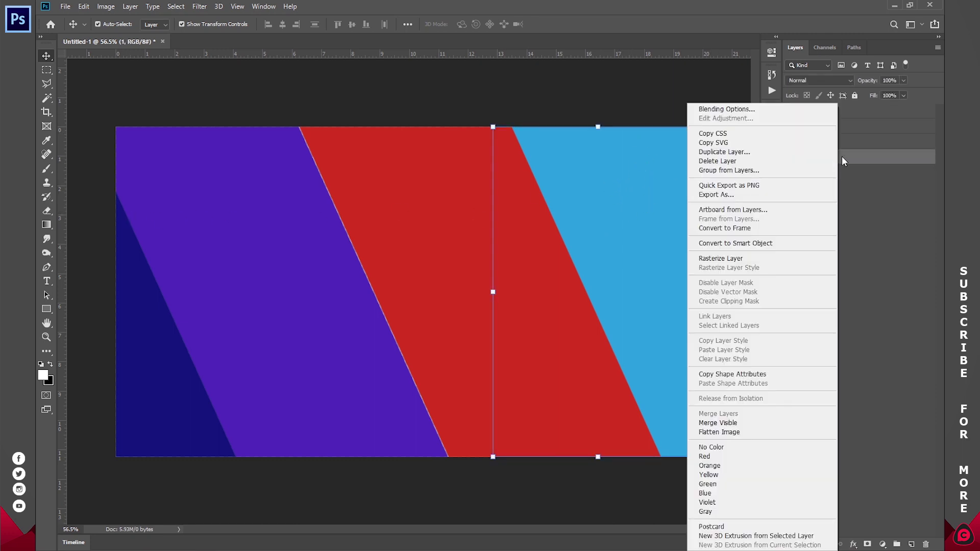
click(746, 245)
right_click(813, 164)
click(730, 243)
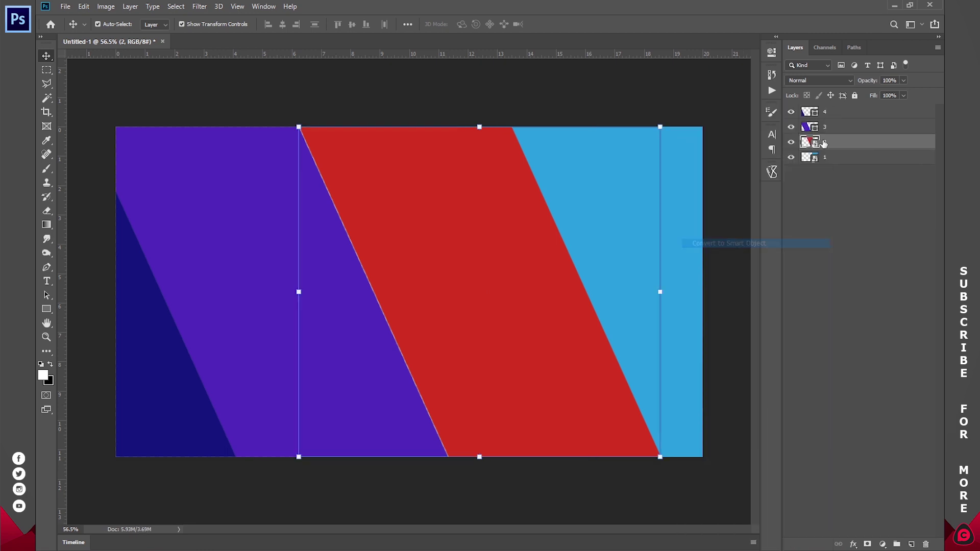
right_click(811, 127)
click(772, 243)
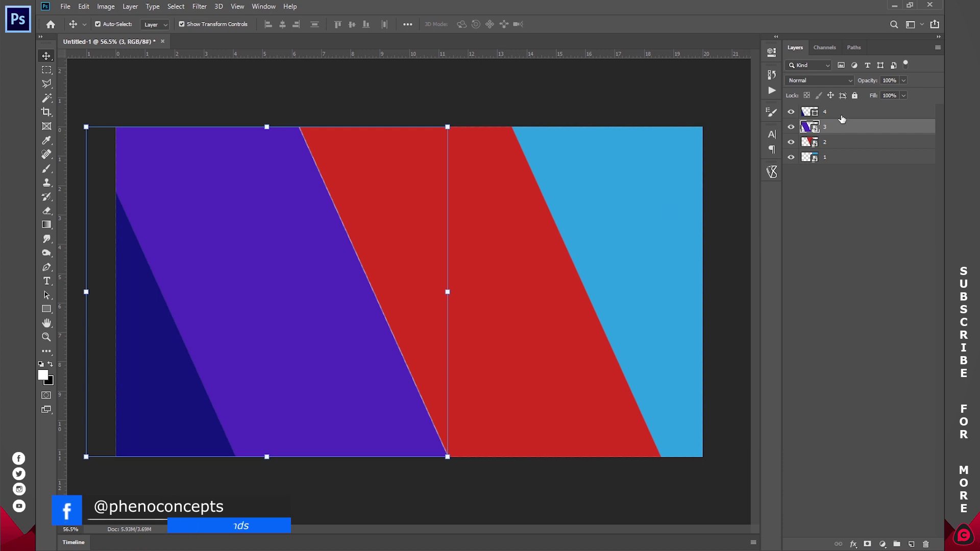
Open layer 1's Smart Object contents and place IMG_5727 from the Pictures folder, scaled up to fill the panel's full height.
double_click(813, 158)
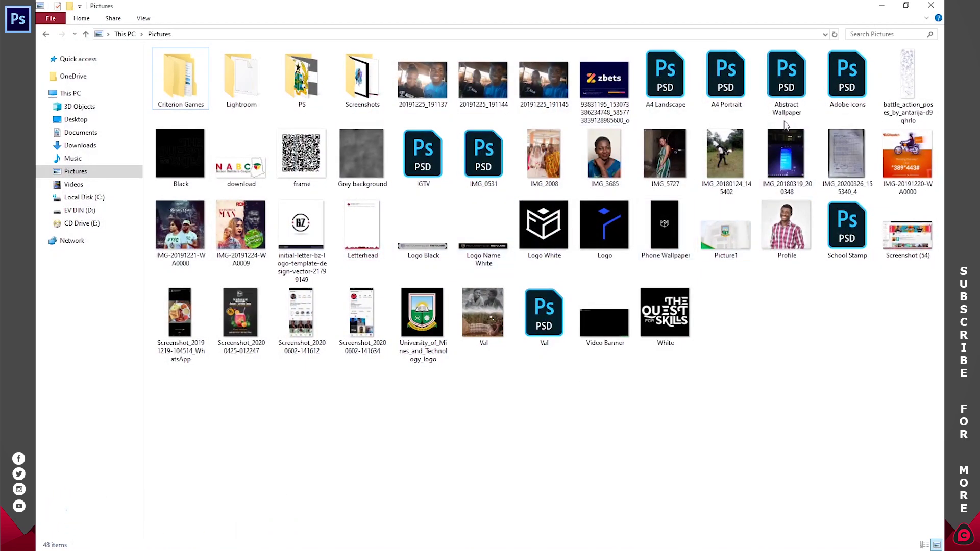
mouse_move(655, 152)
mouse_down()
mouse_move(670, 205)
mouse_move(671, 161)
mouse_up()
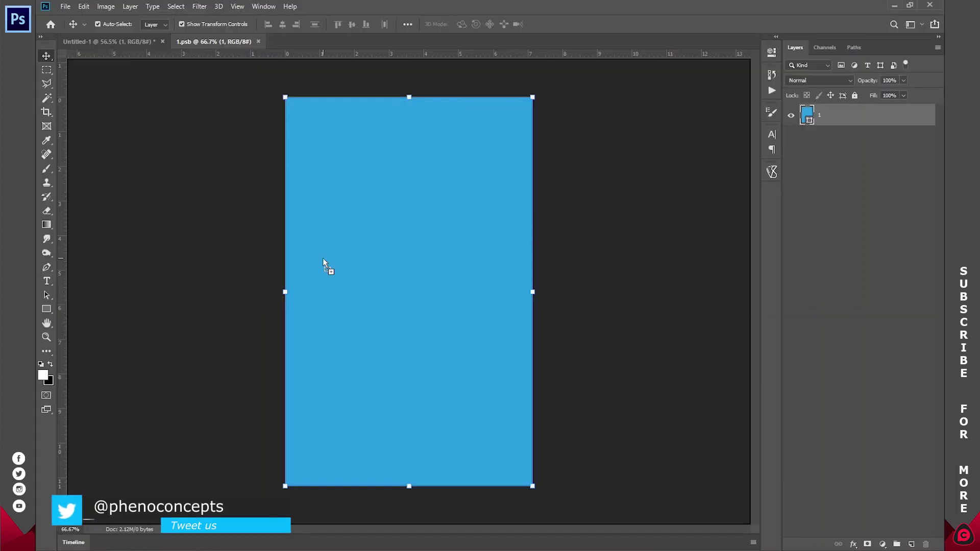
drag(324, 264, 332, 256)
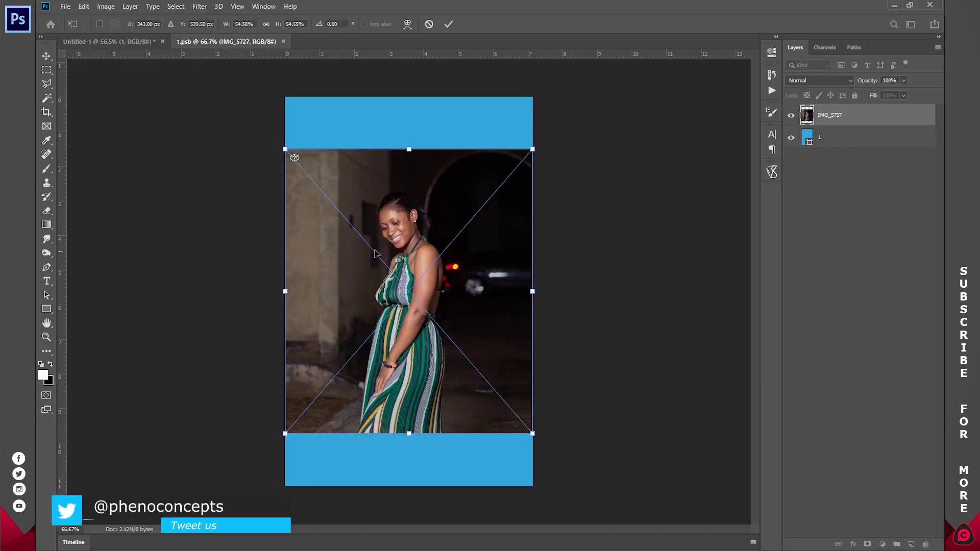
drag(409, 149, 409, 97)
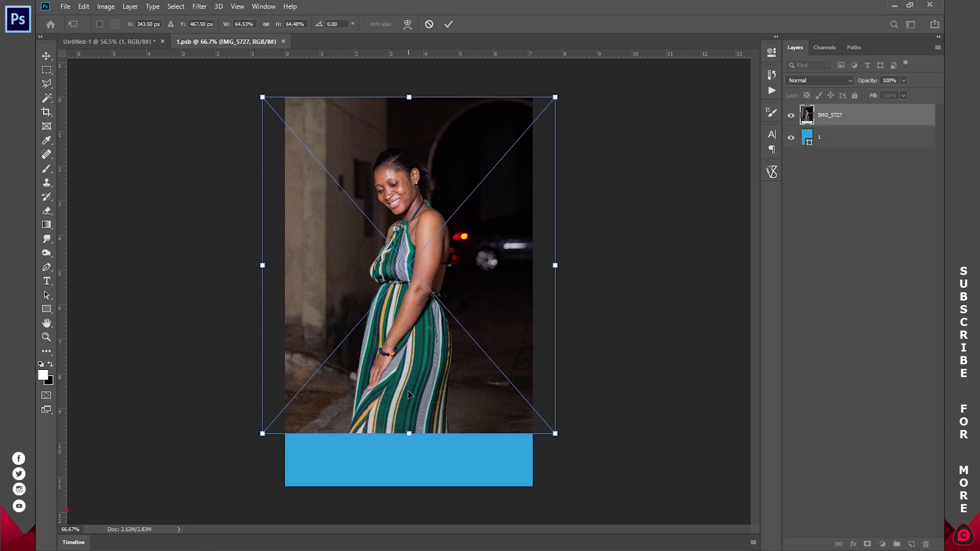
drag(409, 434, 409, 486)
click(448, 25)
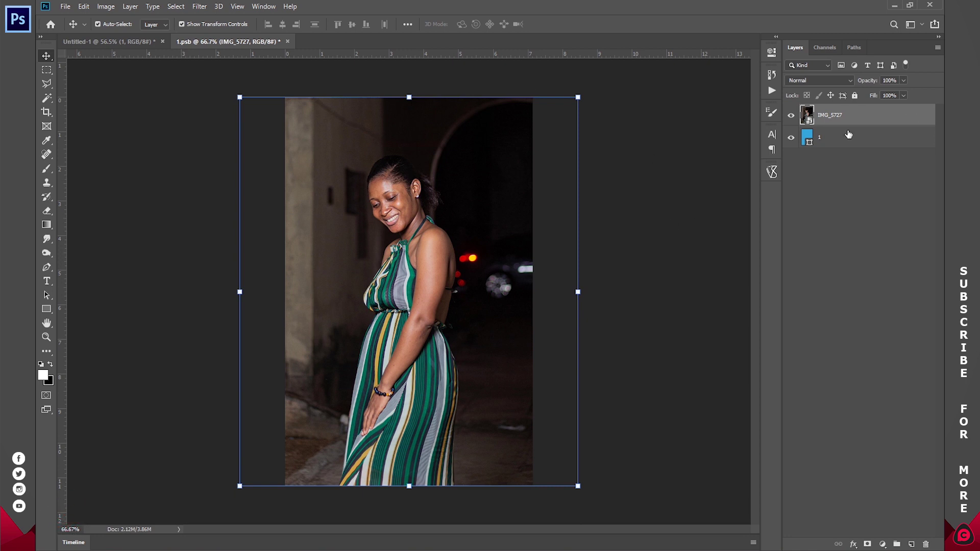
Move the IMG_5727 layer below the blue shape layer 1 and set layer 1's blend mode to Color.
click(829, 138)
click(837, 116)
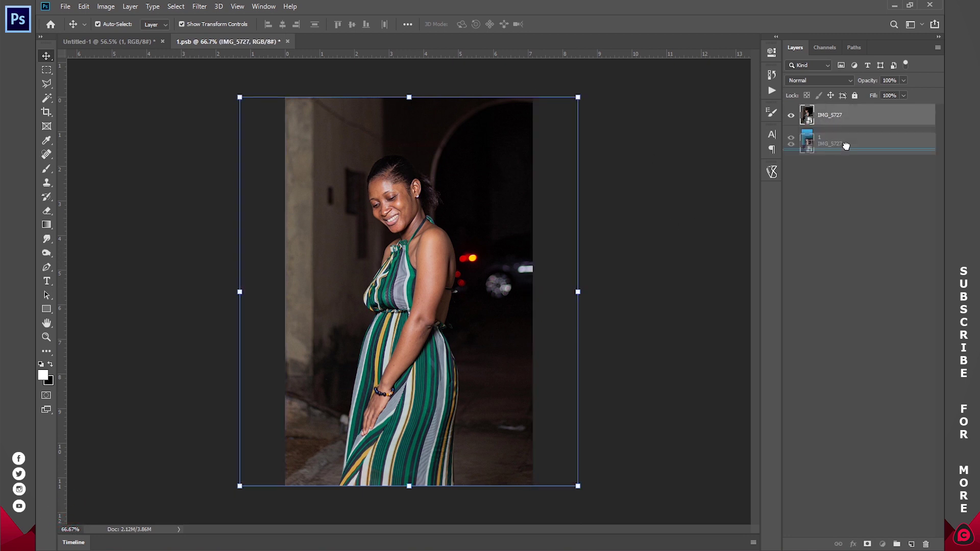
drag(855, 215, 856, 216)
click(839, 118)
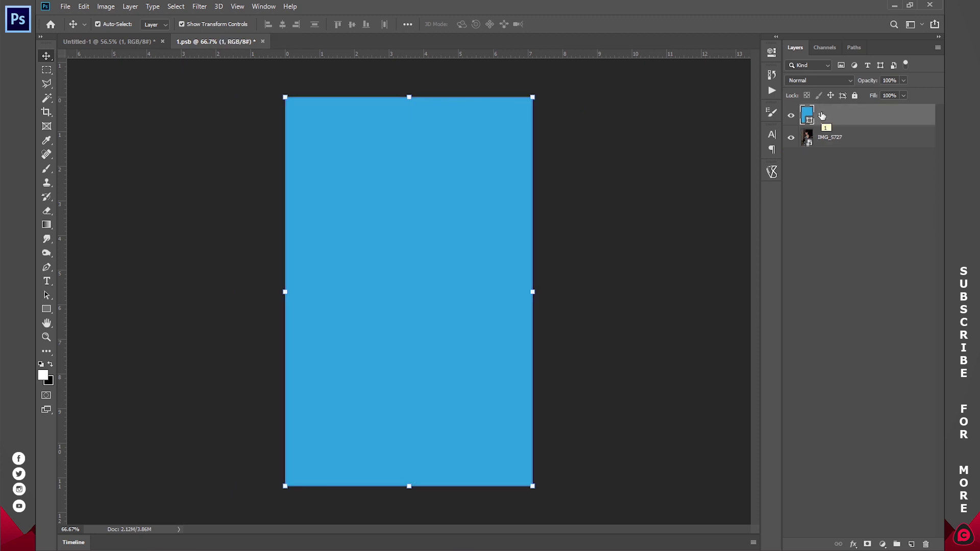
click(819, 80)
click(801, 332)
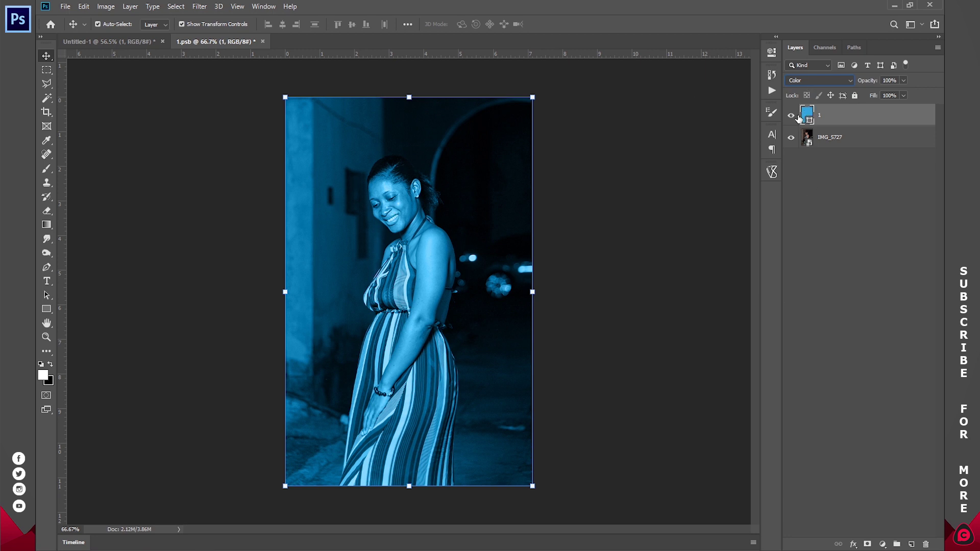
Change the shape's fill colour to dark blue 05364d, and close the Smart Object with its changes saved.
click(826, 140)
click(806, 114)
double_click(805, 115)
mouse_move(769, 74)
mouse_down()
mouse_move(789, 142)
mouse_move(785, 132)
mouse_up()
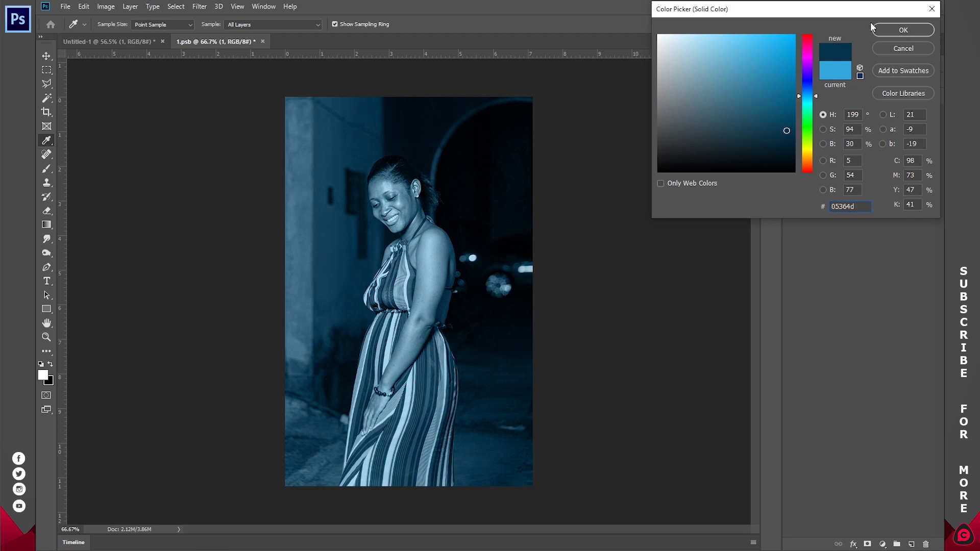
click(898, 32)
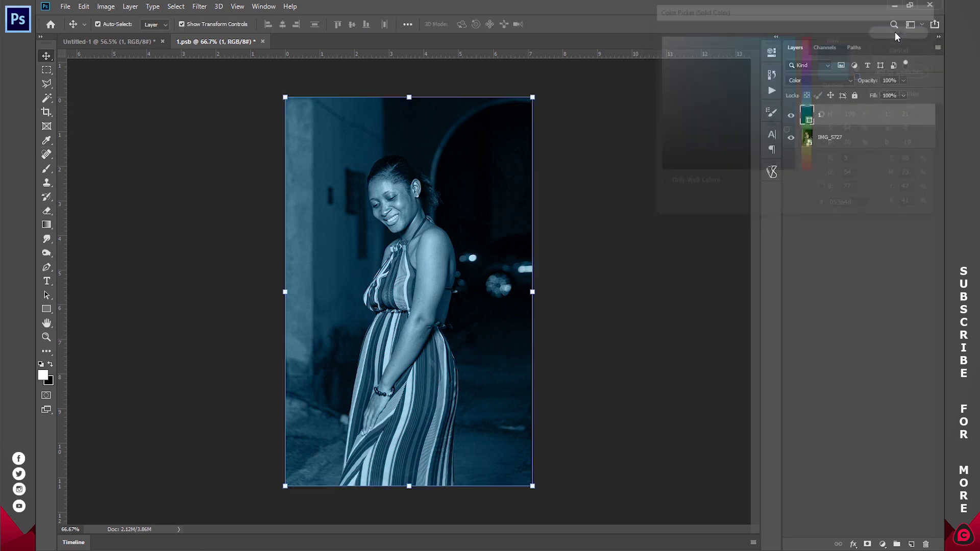
click(263, 41)
click(436, 210)
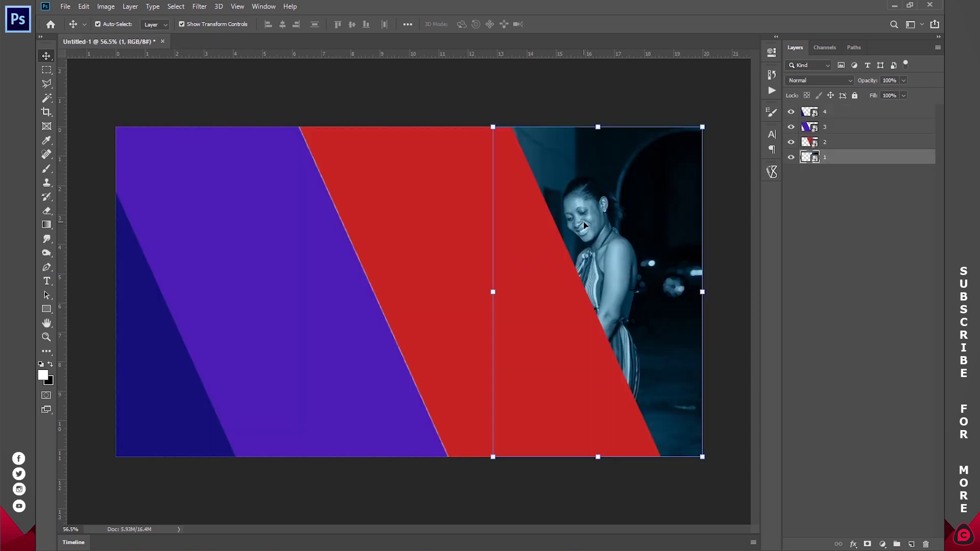
Reopen layer 1's Smart Object, shift the IMG_5727 photo to the right, and save and close it.
double_click(804, 158)
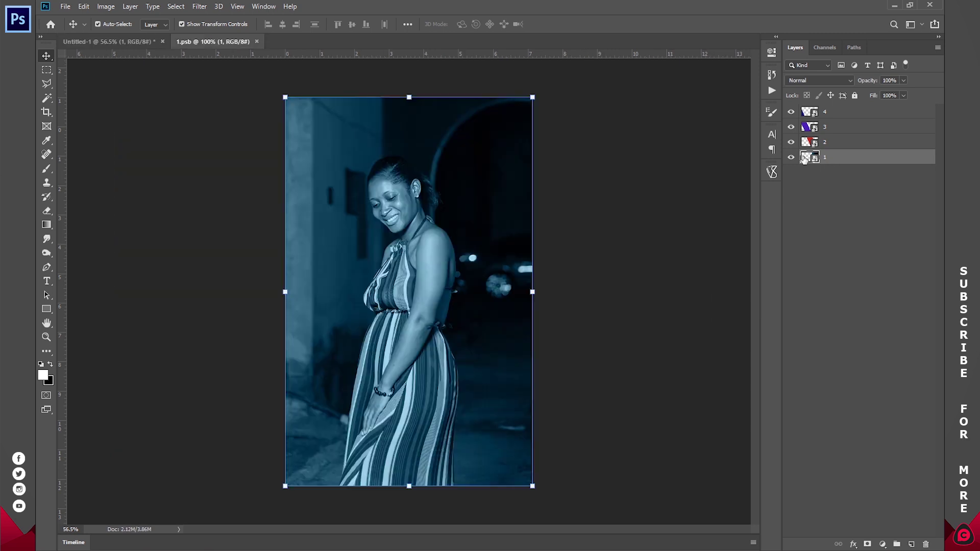
click(821, 151)
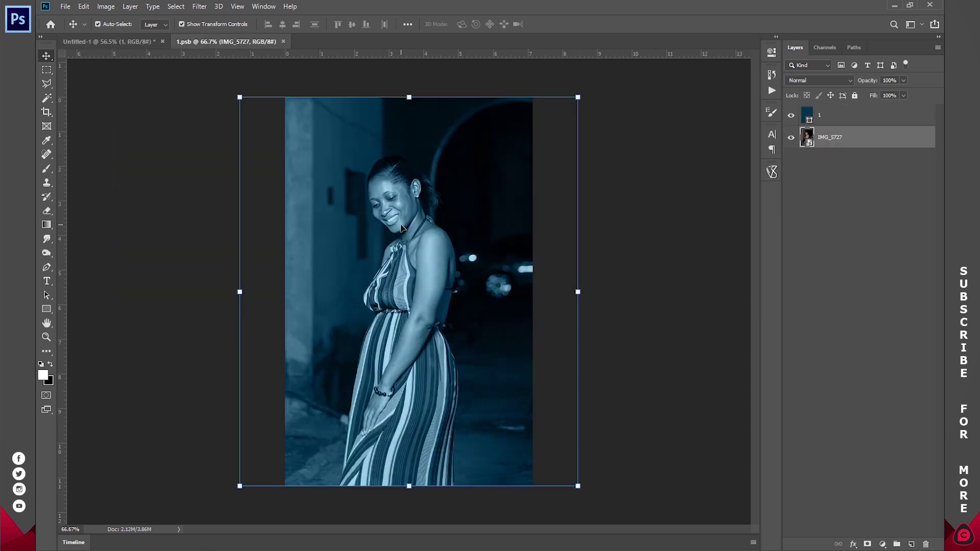
drag(401, 227, 439, 228)
key(ctrl+w)
click(444, 208)
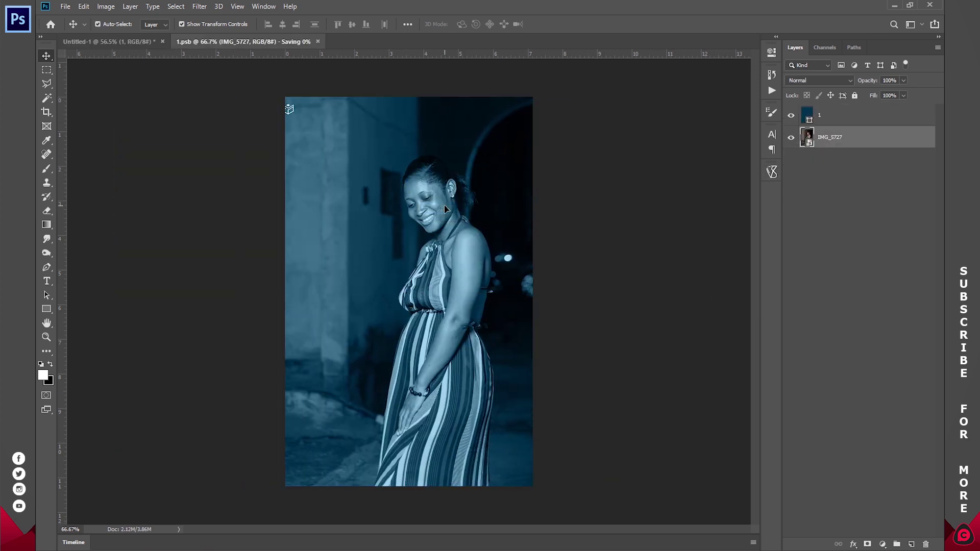
Open layer 2's Smart Object contents and place IMG_3685 from the Pictures folder at full height in the middle.
click(866, 200)
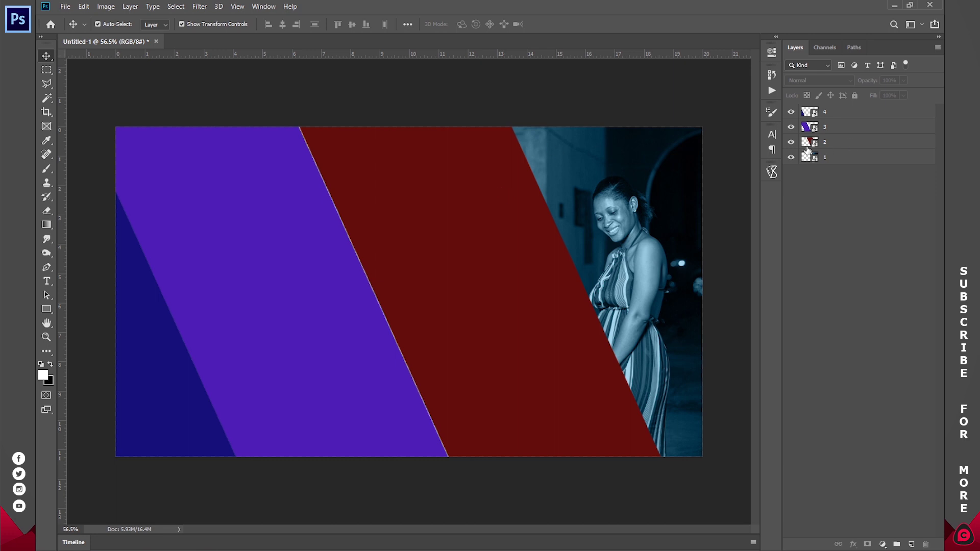
double_click(809, 143)
key(alt+Tab)
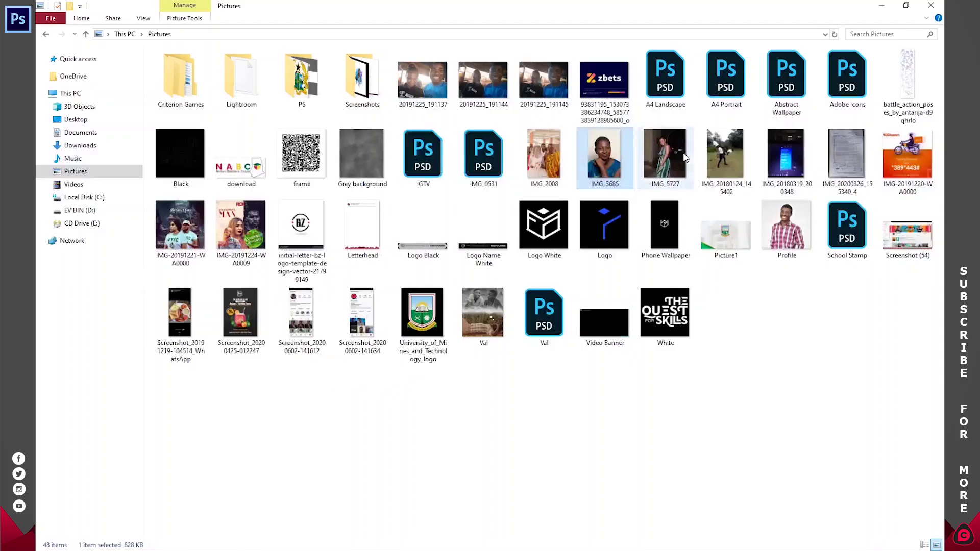
drag(601, 151, 436, 222)
key(Return)
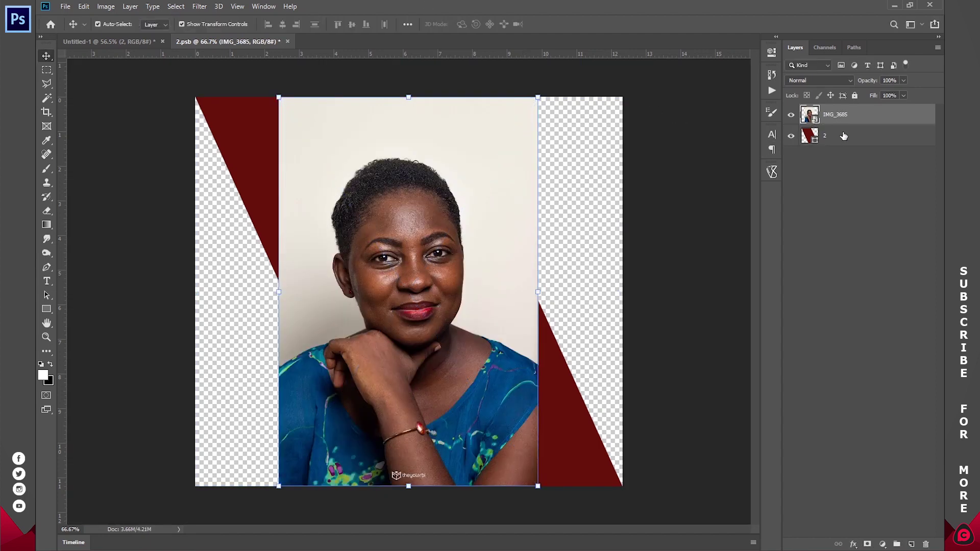
Duplicate the dark red shape layer 2 and move the copy above IMG_3685 with the Color blend mode.
click(819, 142)
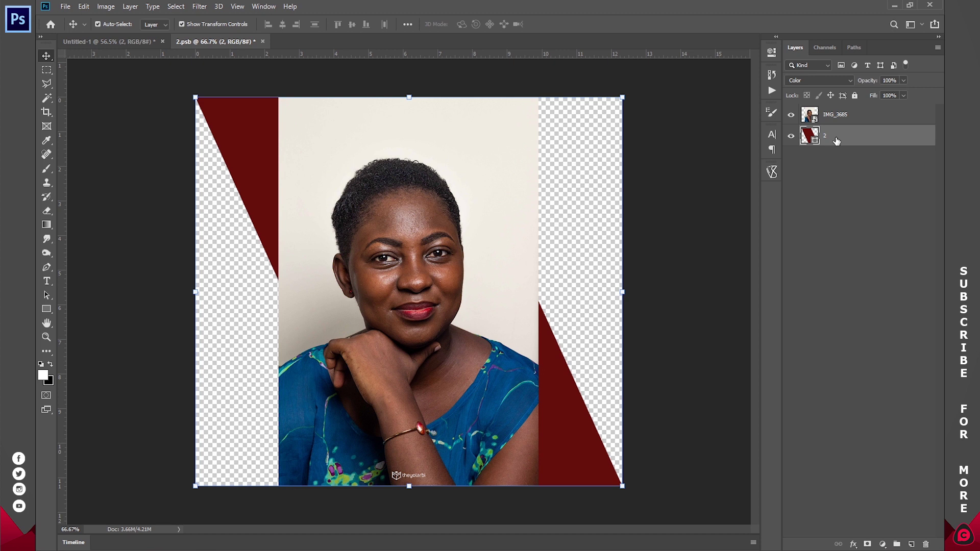
key(ctrl+j)
drag(837, 141, 843, 116)
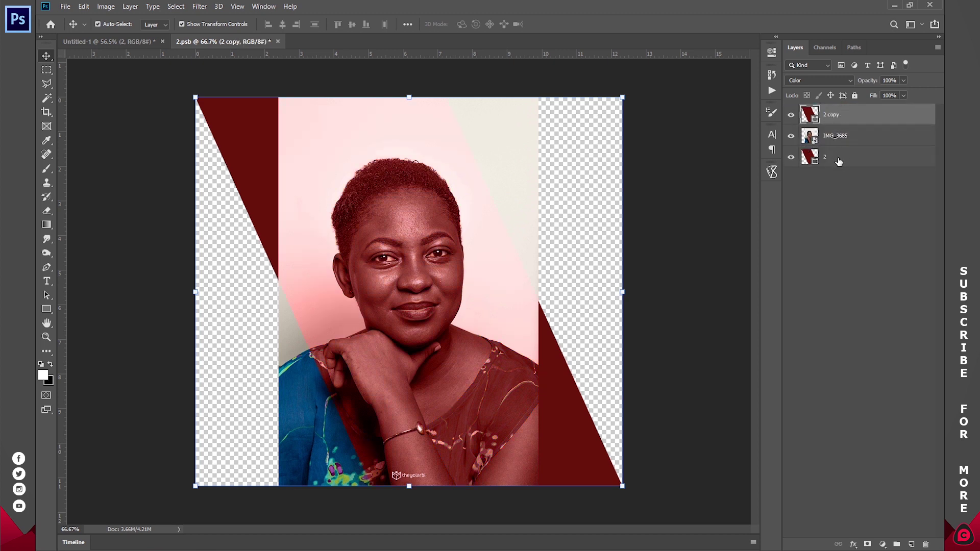
click(802, 81)
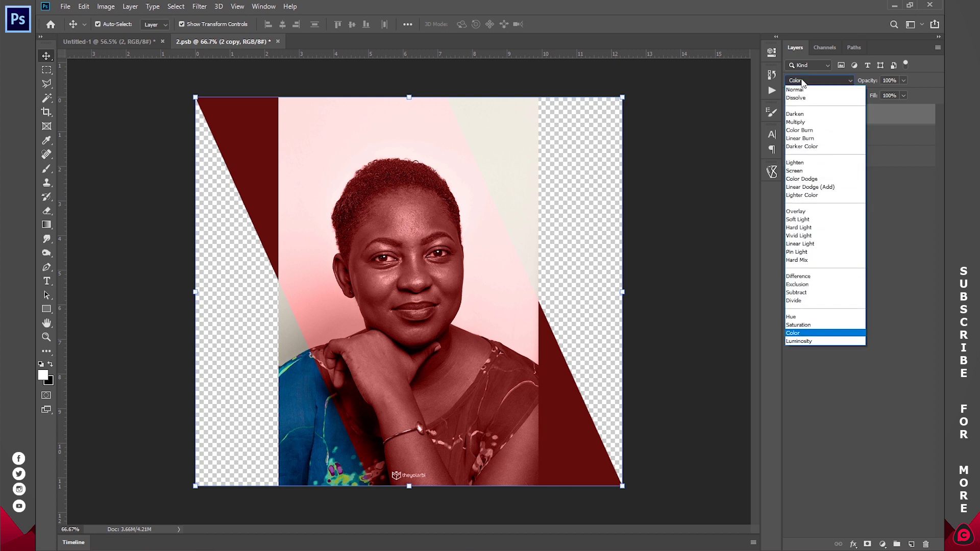
click(793, 332)
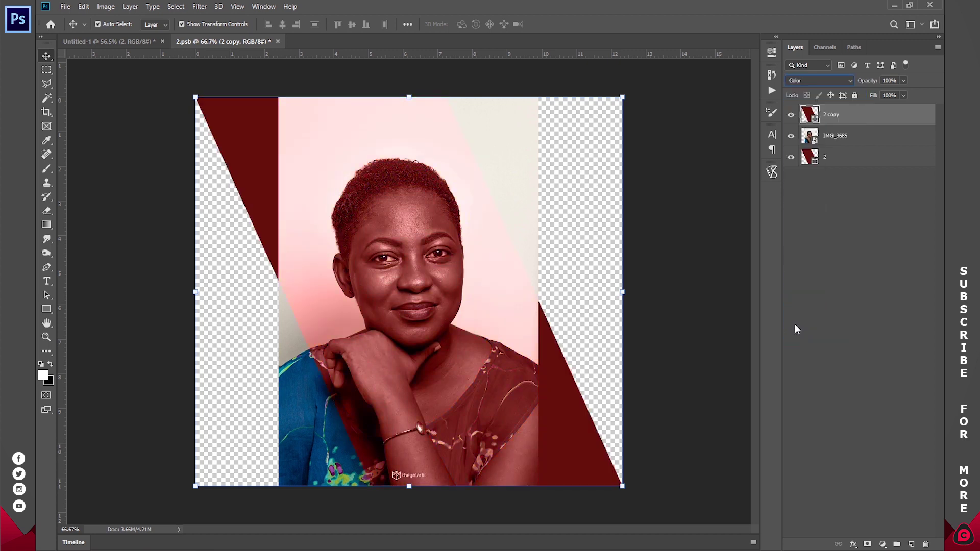
Clip the IMG_3685 photo to the dark red shape layer 2 beneath it with a clipping mask.
click(841, 163)
click(842, 137)
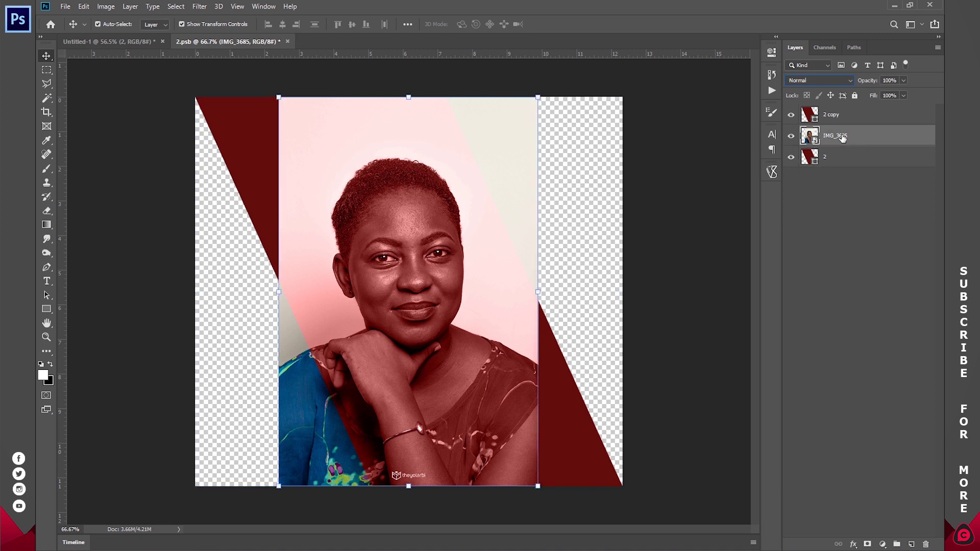
right_click(856, 137)
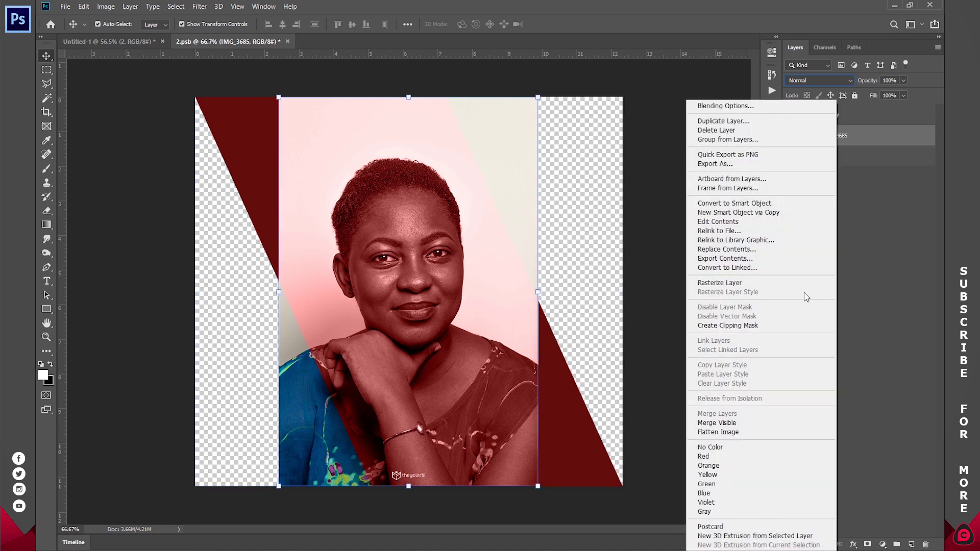
click(742, 326)
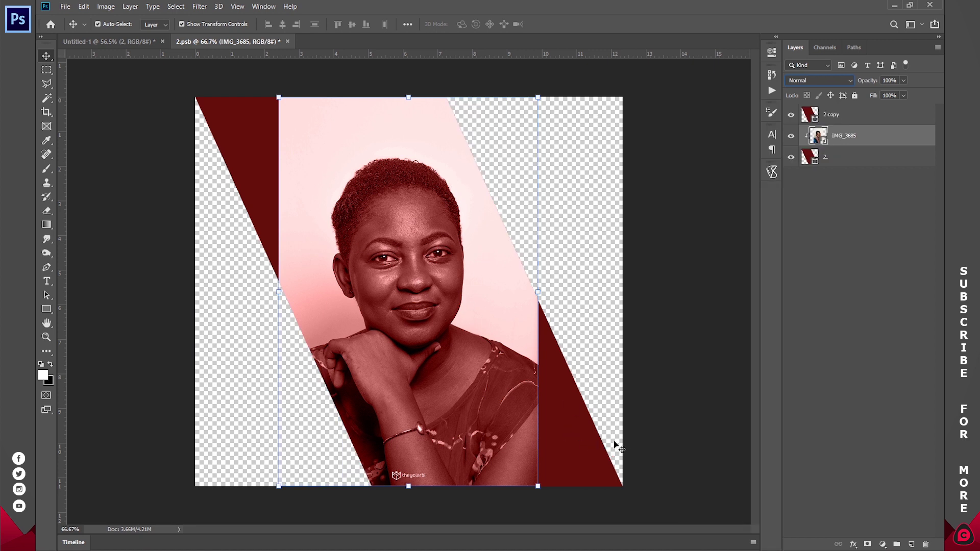
Enlarge IMG_3685 to about 72.6% so it fills more of the slanted shape, and save and close the Smart Object.
drag(538, 291, 623, 290)
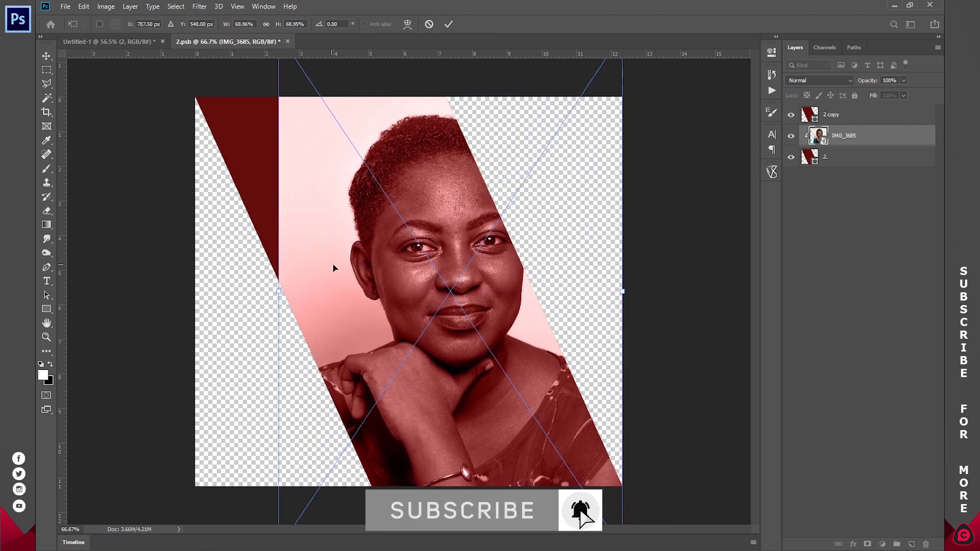
drag(279, 291, 260, 291)
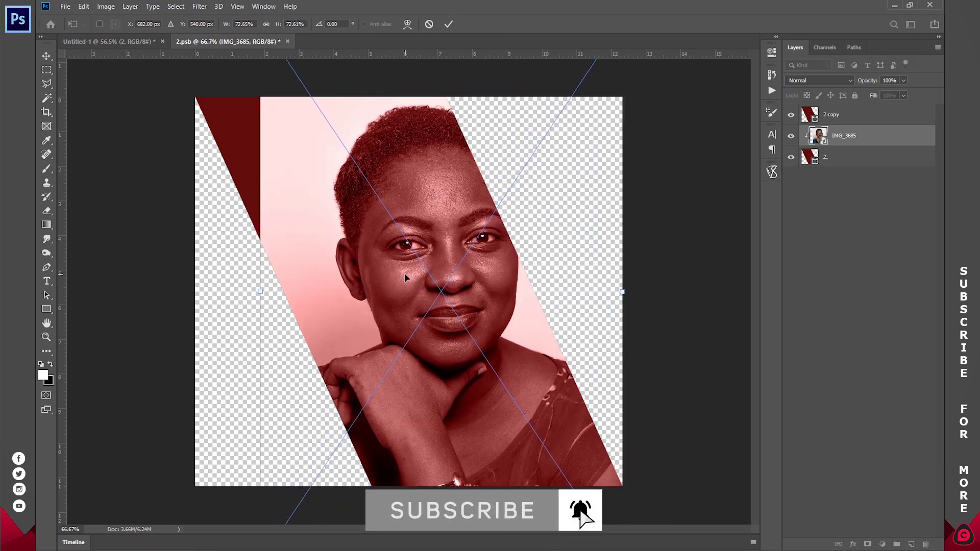
click(448, 24)
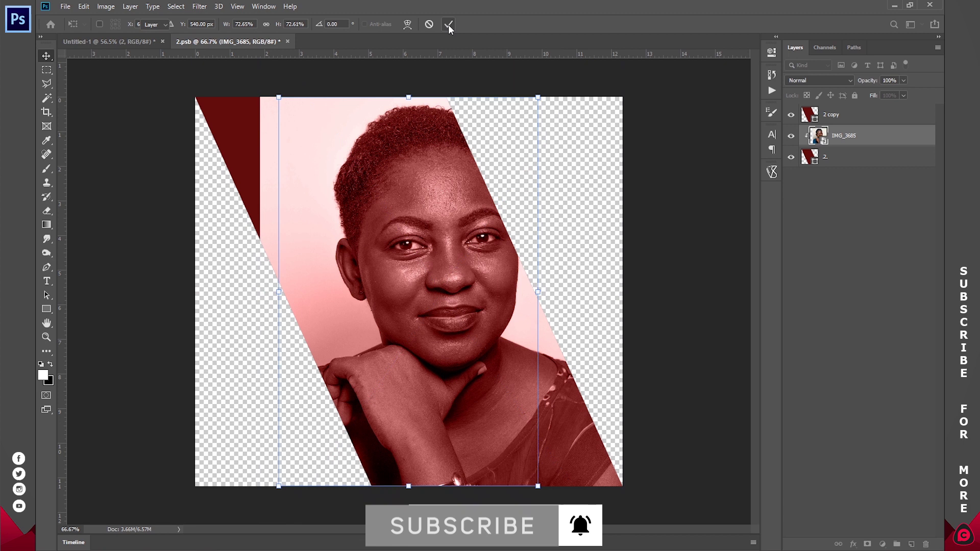
click(288, 42)
click(440, 211)
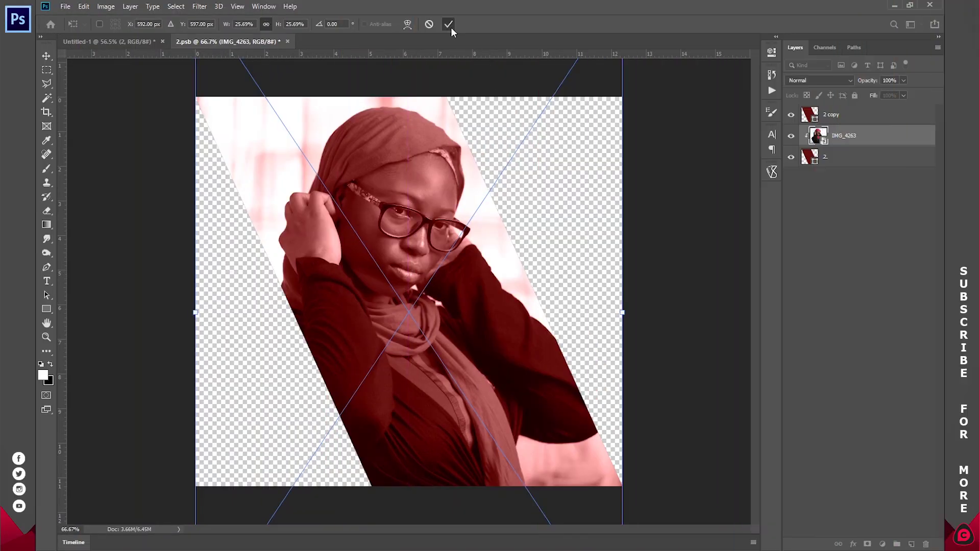
Apply the IMG_4263 photo at 25.69% scale in layer 2's Smart Object, save and close it, and deselect all layers.
click(451, 28)
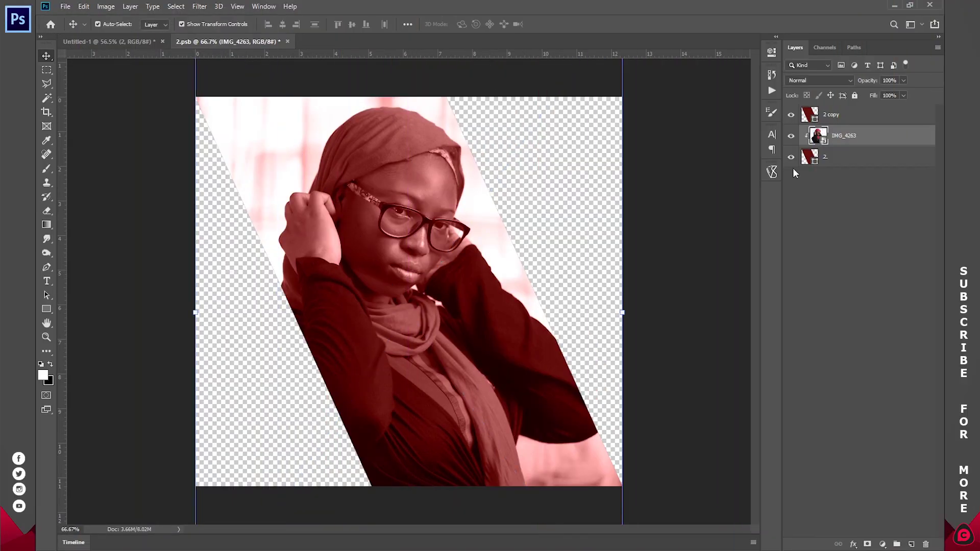
key(ctrl+w)
key(Return)
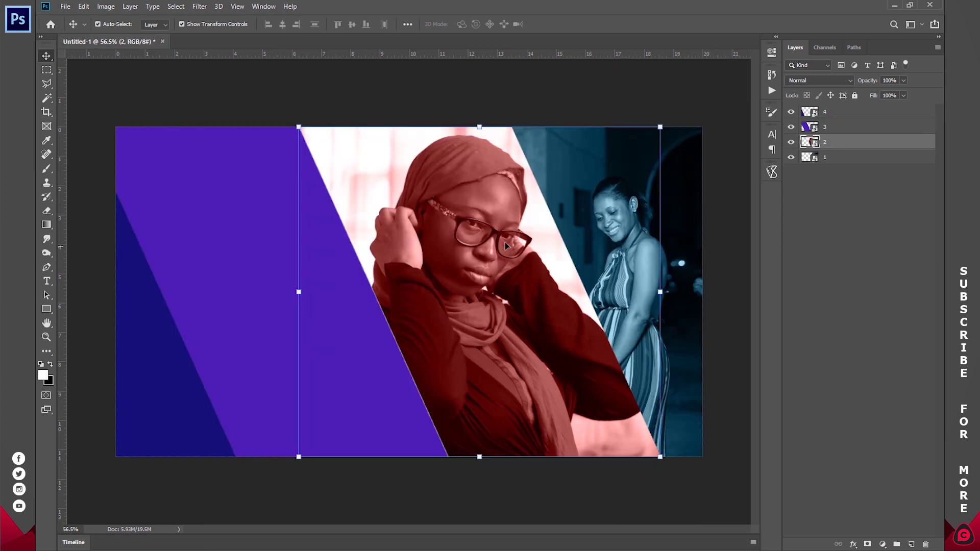
click(849, 225)
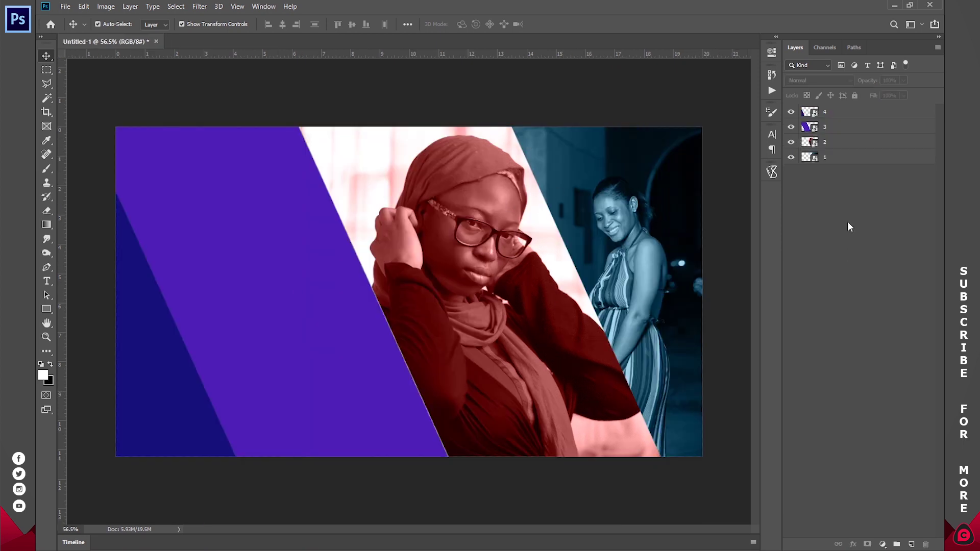
Open layer 3's Smart Object contents and duplicate the purple shape layer.
click(836, 130)
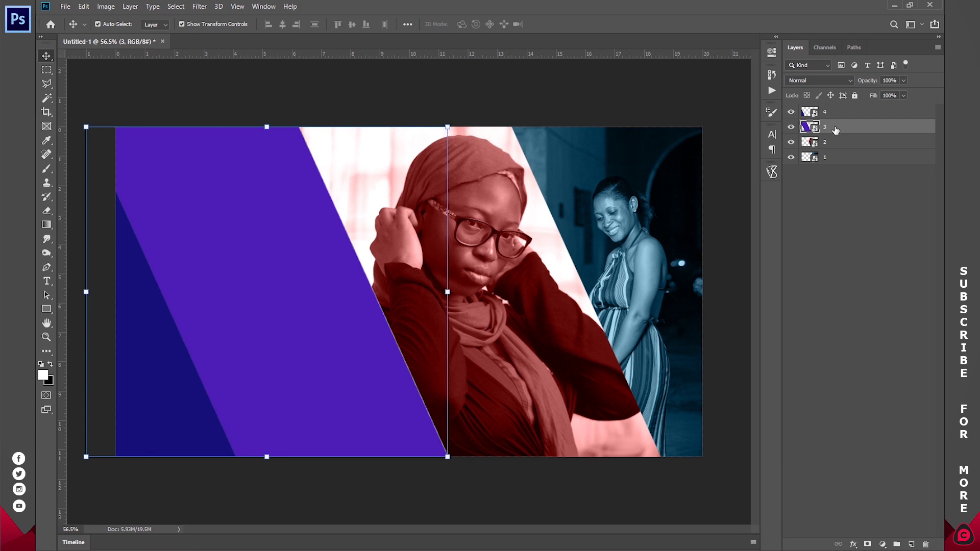
double_click(806, 127)
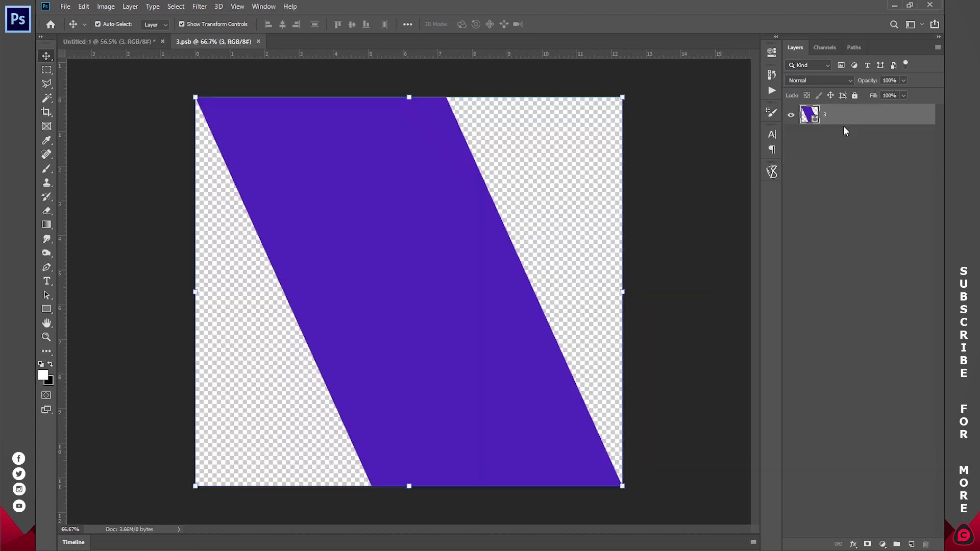
key(ctrl+j)
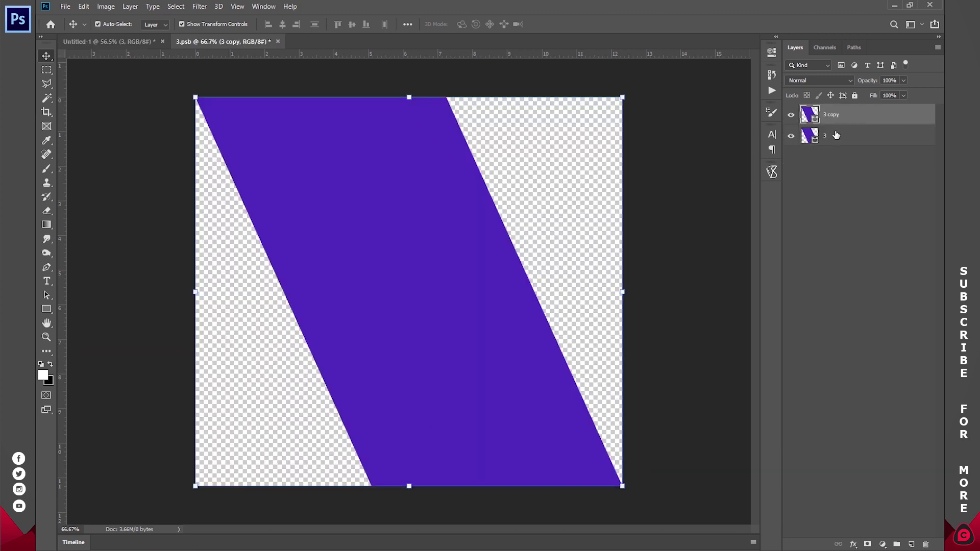
Place IMG_2008 from the Pictures folder between the two purple shapes and clip it to the lower one.
click(836, 132)
key(alt+Tab)
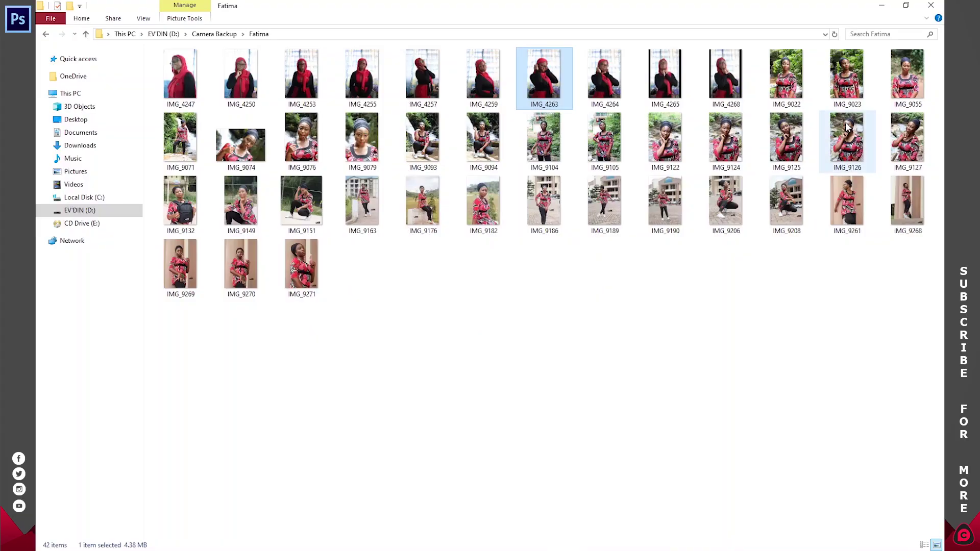
click(91, 174)
drag(547, 154, 414, 267)
key(alt+Tab)
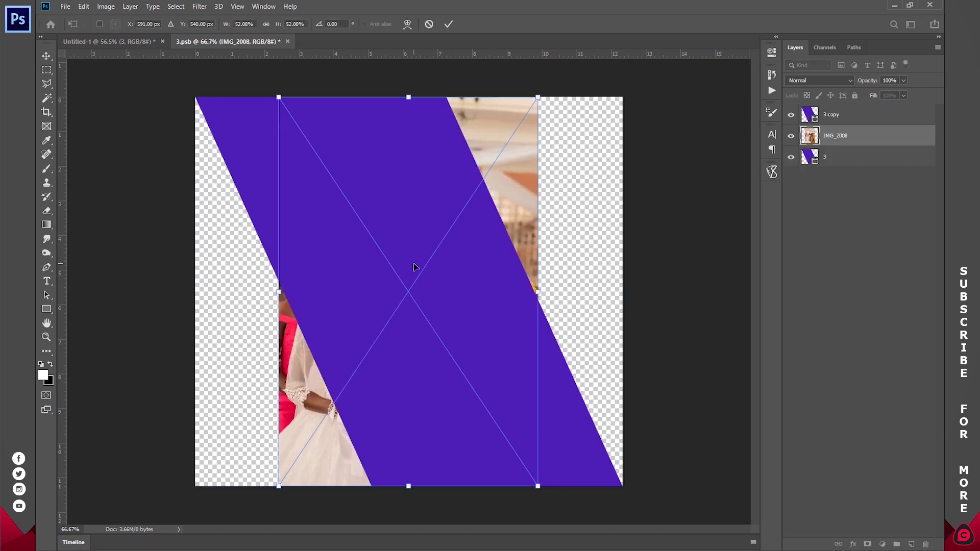
key(Return)
right_click(844, 135)
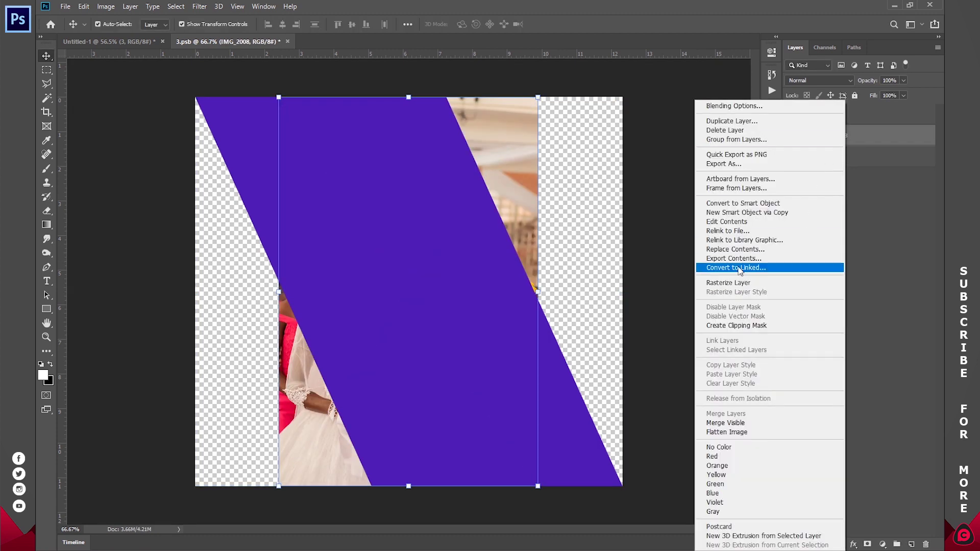
click(753, 329)
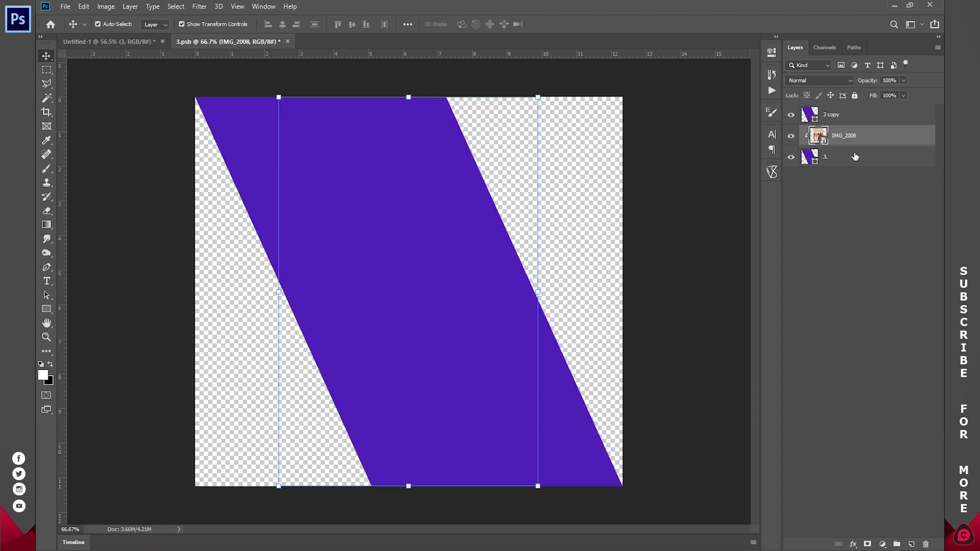
Set the upper purple shape copy to the Color blend mode and its fill colour to dark purple 220856.
click(813, 114)
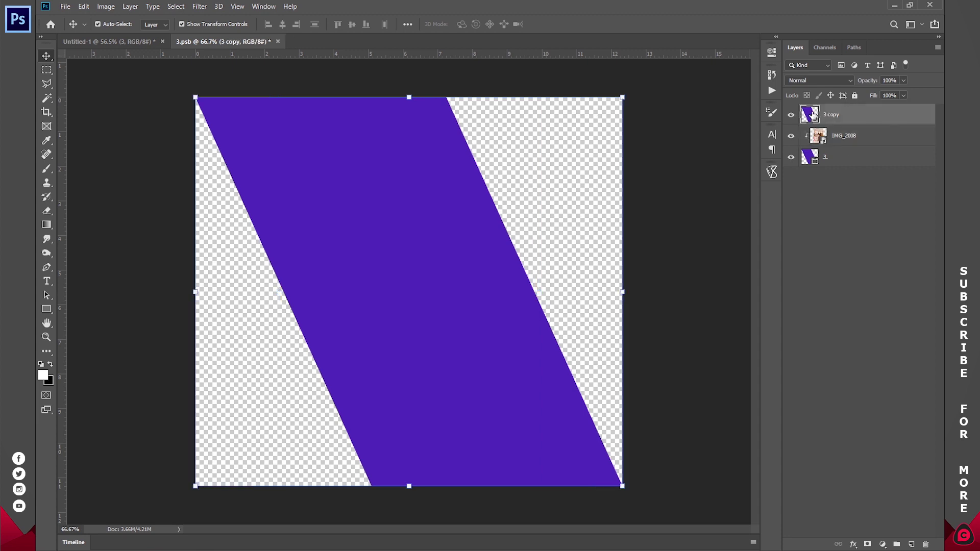
click(813, 80)
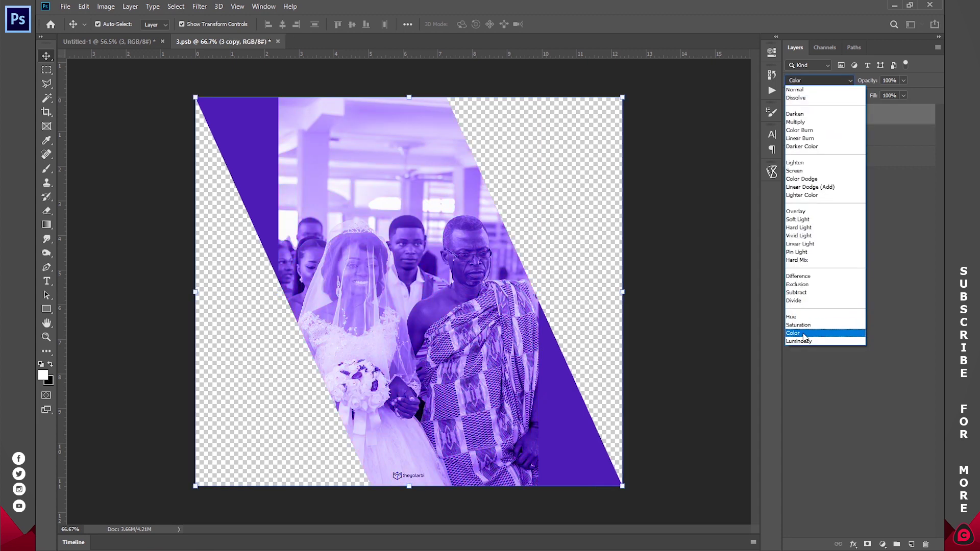
click(804, 333)
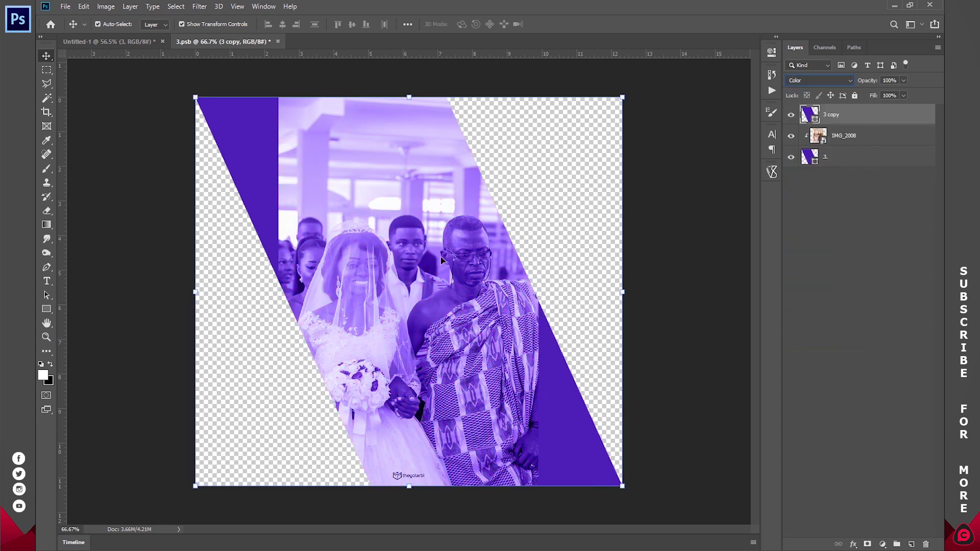
double_click(810, 113)
drag(782, 110, 783, 129)
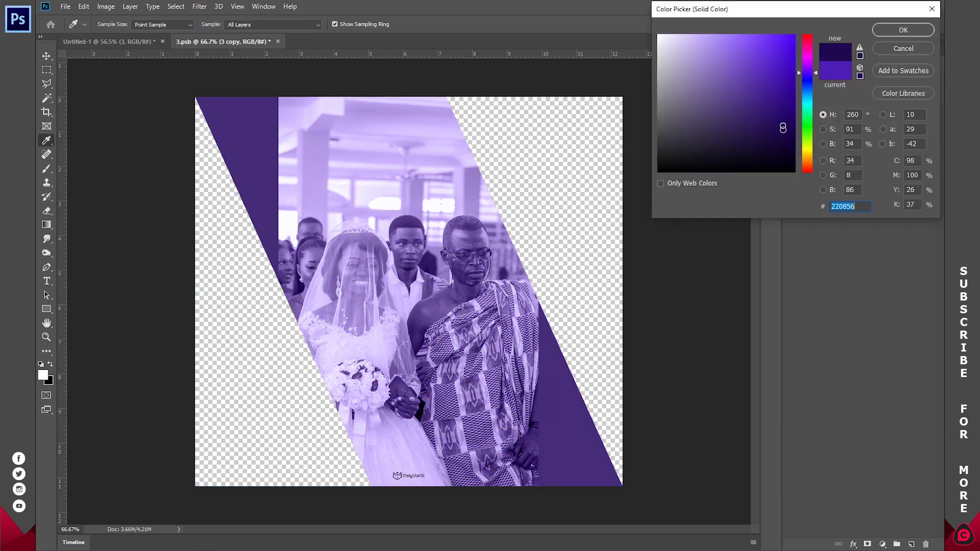
click(903, 30)
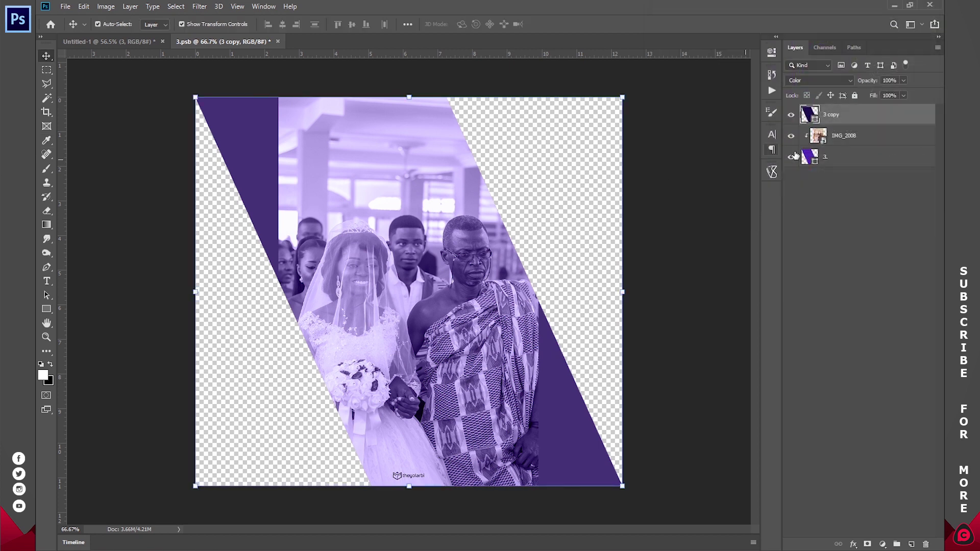
Enlarge and reposition IMG_2008 to cover most of the slanted shape, and close the Smart Object with its changes saved.
click(845, 142)
drag(538, 295, 622, 291)
drag(278, 292, 175, 293)
drag(467, 270, 442, 274)
drag(152, 297, 194, 288)
drag(367, 283, 363, 283)
click(449, 23)
key(ctrl+w)
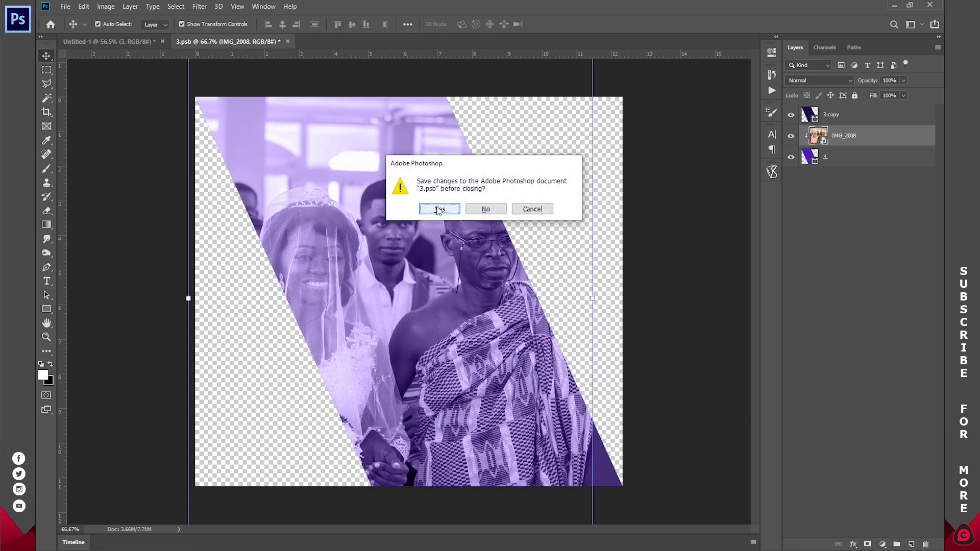
click(439, 208)
Add left-aligned horizontal text reading "Birthdays" over the dark blue photo panel.
key(z)
drag(457, 233, 439, 235)
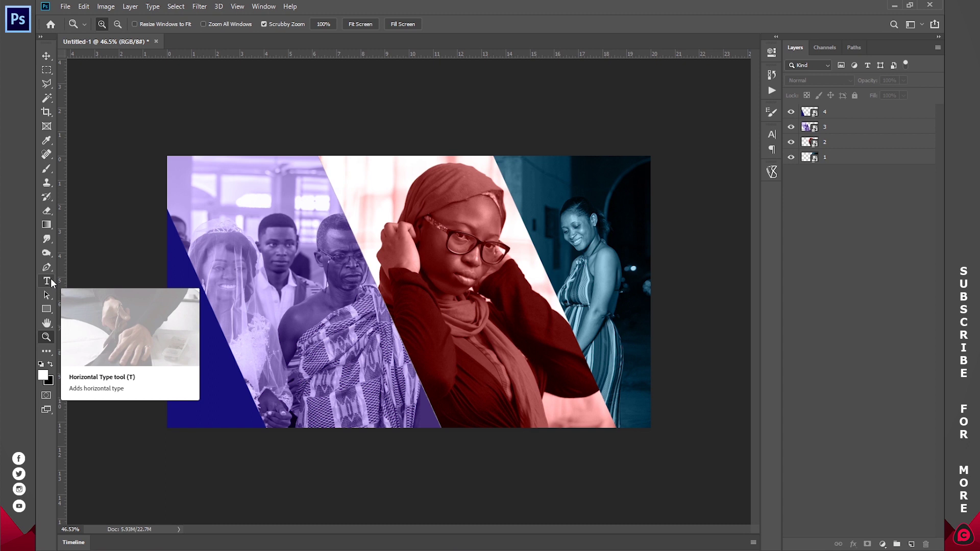
click(50, 281)
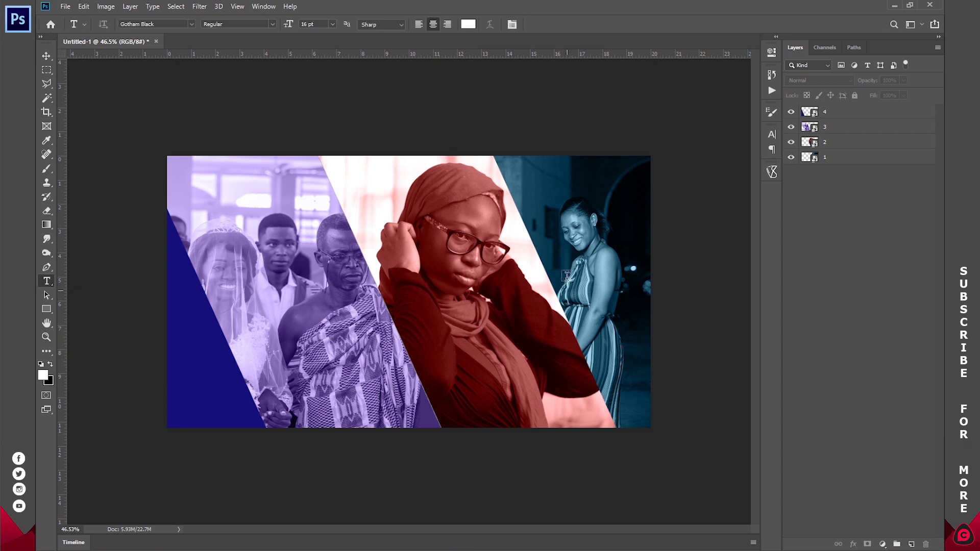
click(553, 233)
text(Birthdays)
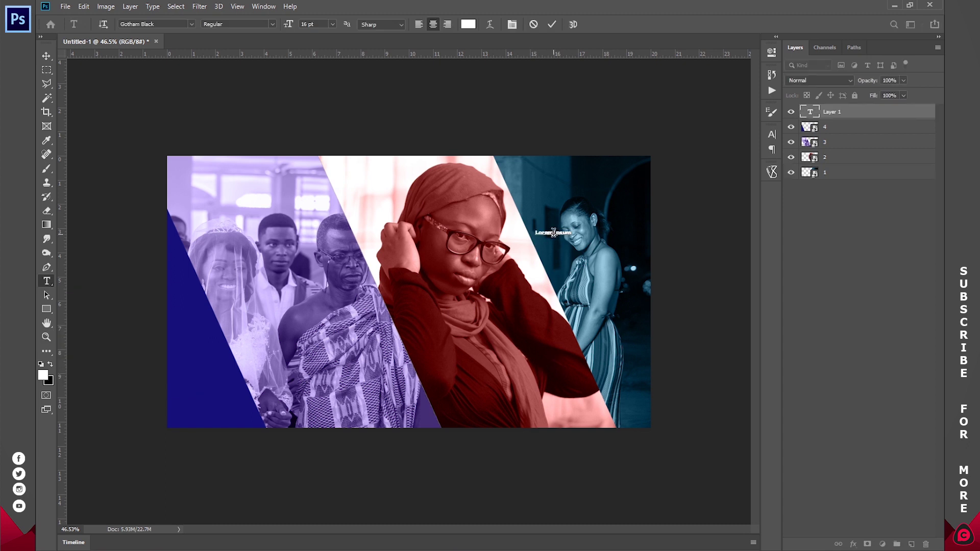
click(419, 24)
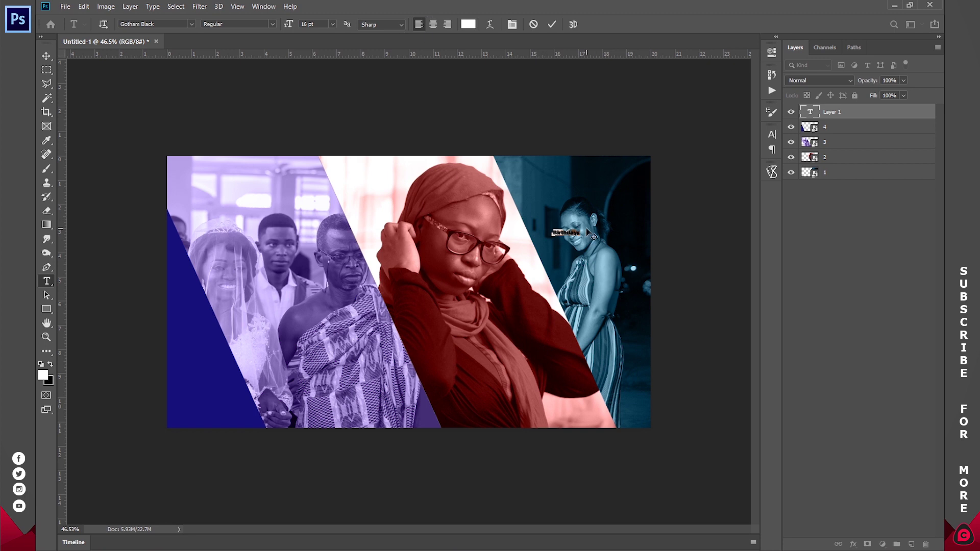
Set the "Birthdays" text to 48 pt and add a second line beginning "A day to reme".
click(333, 24)
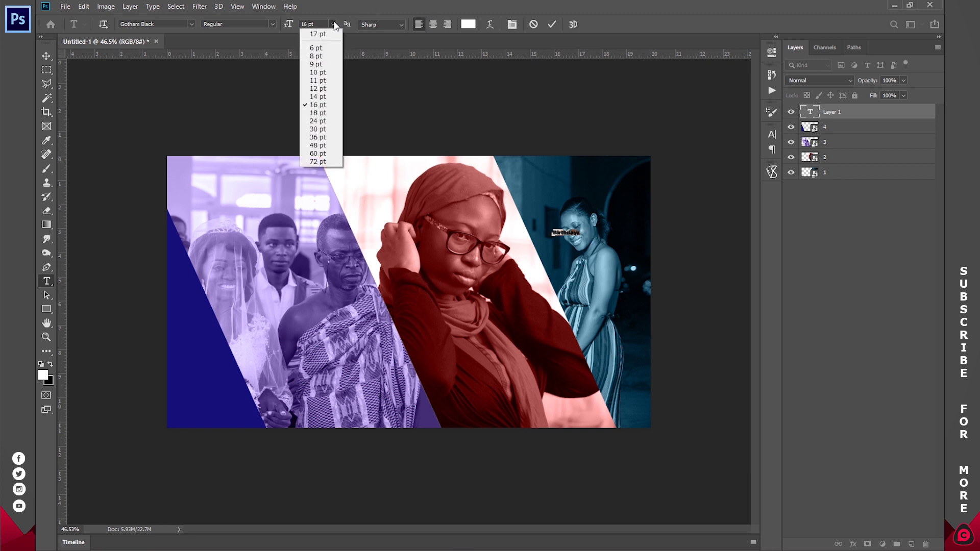
click(319, 146)
click(577, 218)
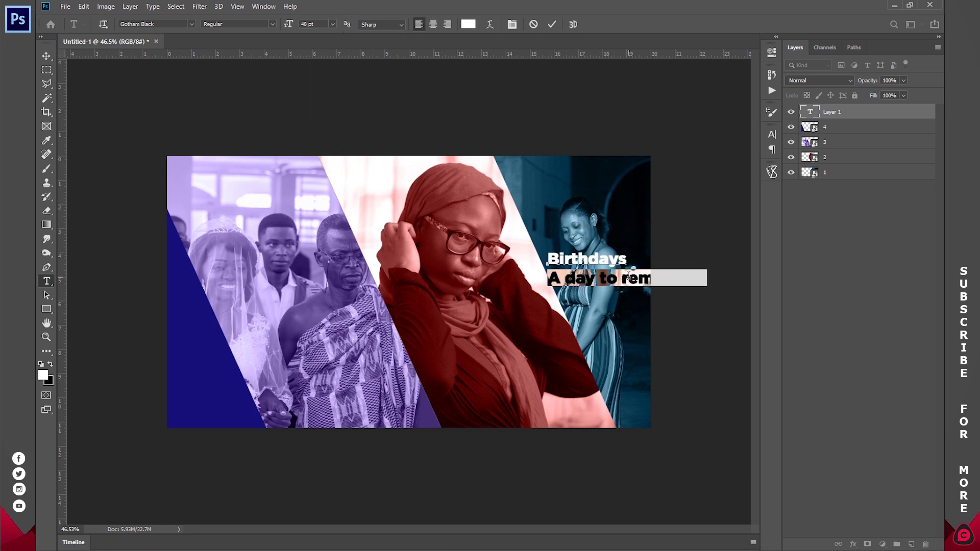
Change the second text line's font to Gotham in the Book style.
click(191, 25)
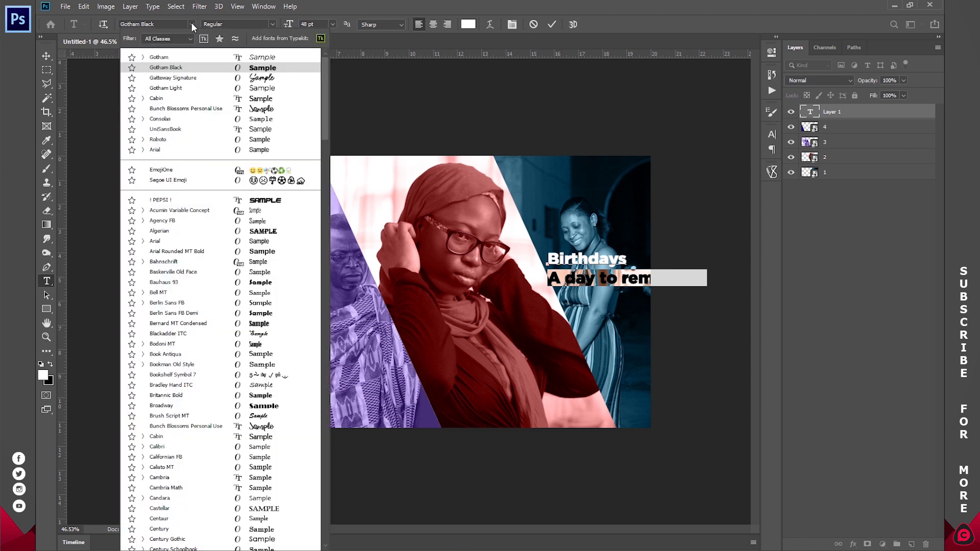
click(173, 65)
click(273, 24)
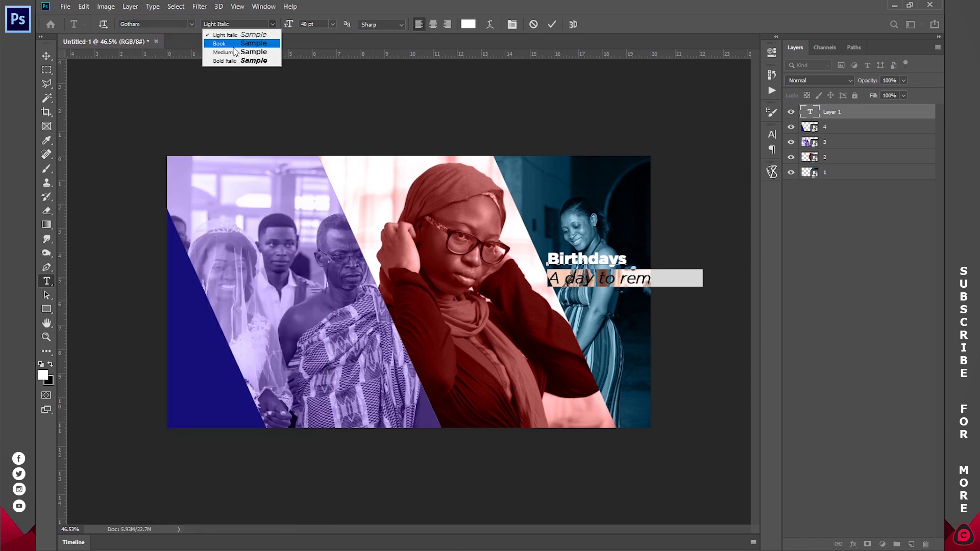
click(243, 44)
Turn off Faux Bold and apply Faux Italic to the second text line.
click(772, 135)
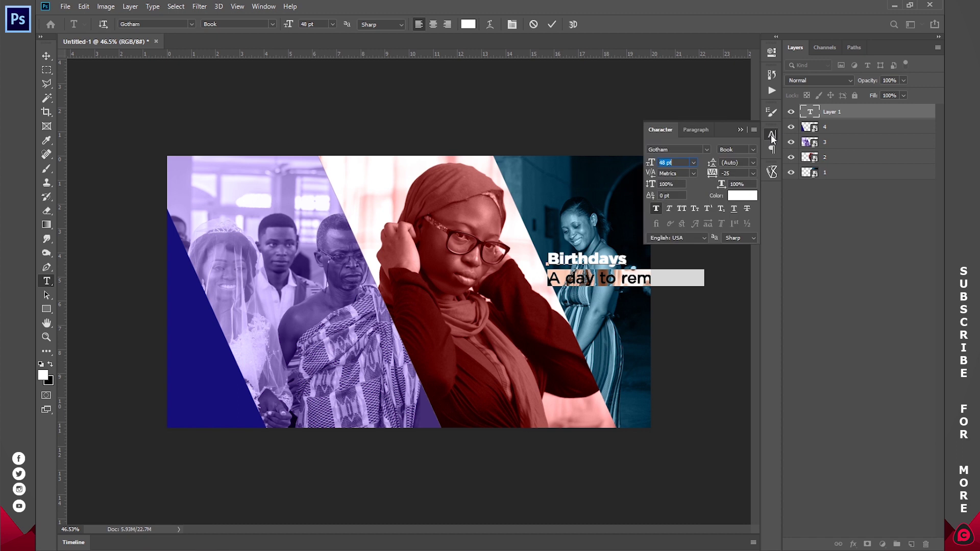
click(264, 6)
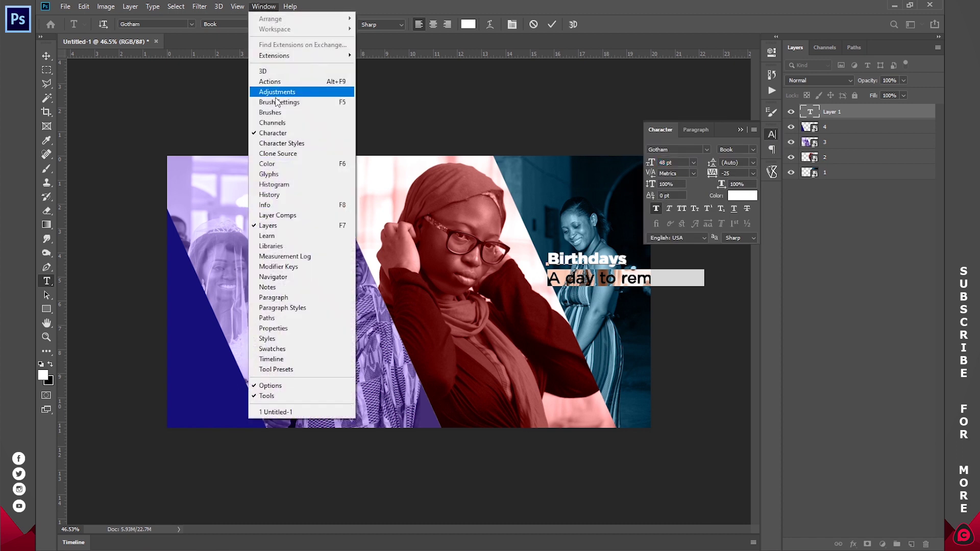
click(671, 208)
click(669, 209)
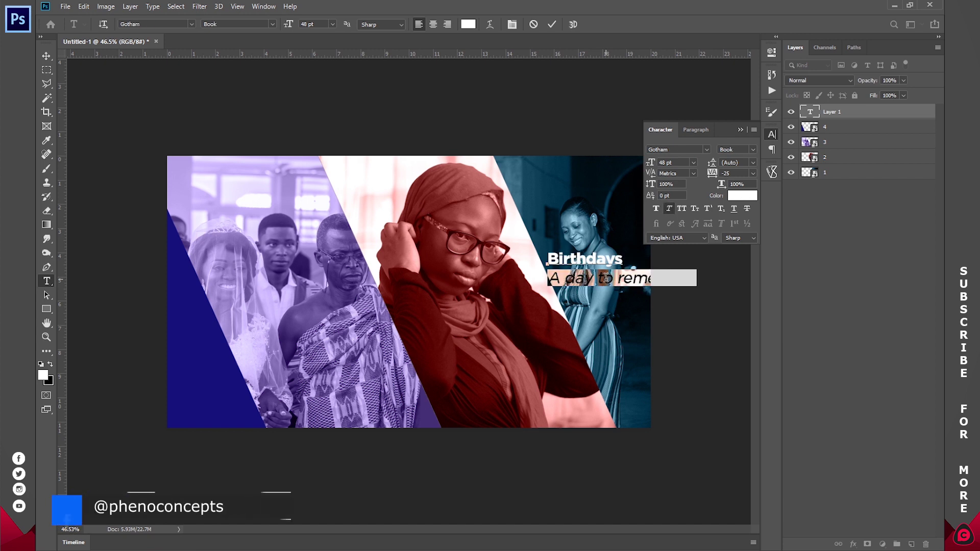
Set the "A day to remember" line to 24 pt and reposition the Birthdays text block slightly lower on the dark blue panel.
click(693, 162)
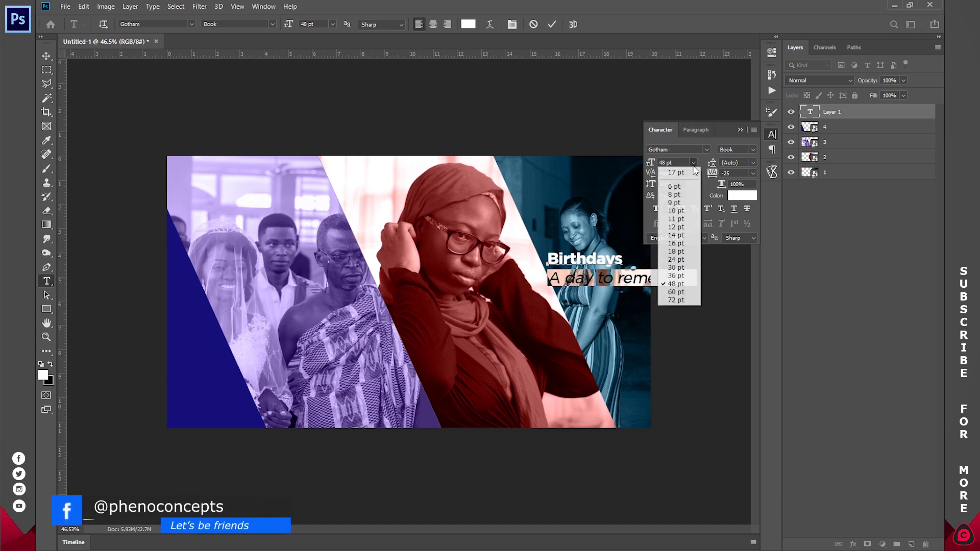
click(676, 235)
drag(655, 163, 658, 163)
click(693, 162)
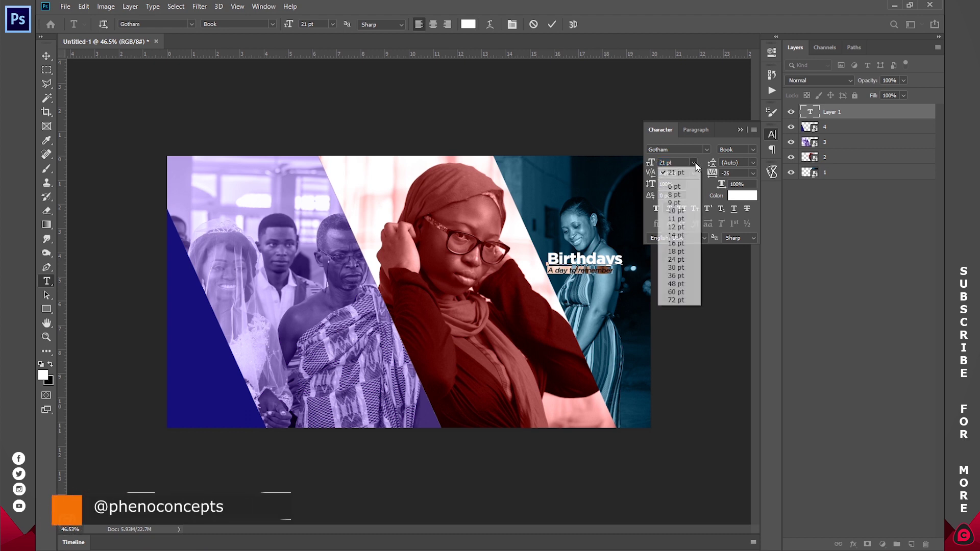
click(678, 257)
key(ctrl+Return)
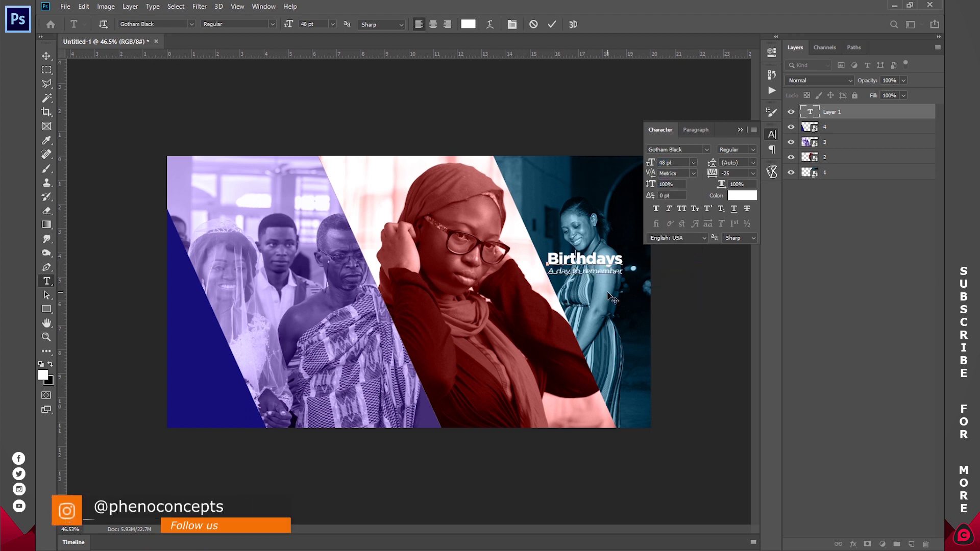
drag(580, 272, 592, 293)
click(552, 24)
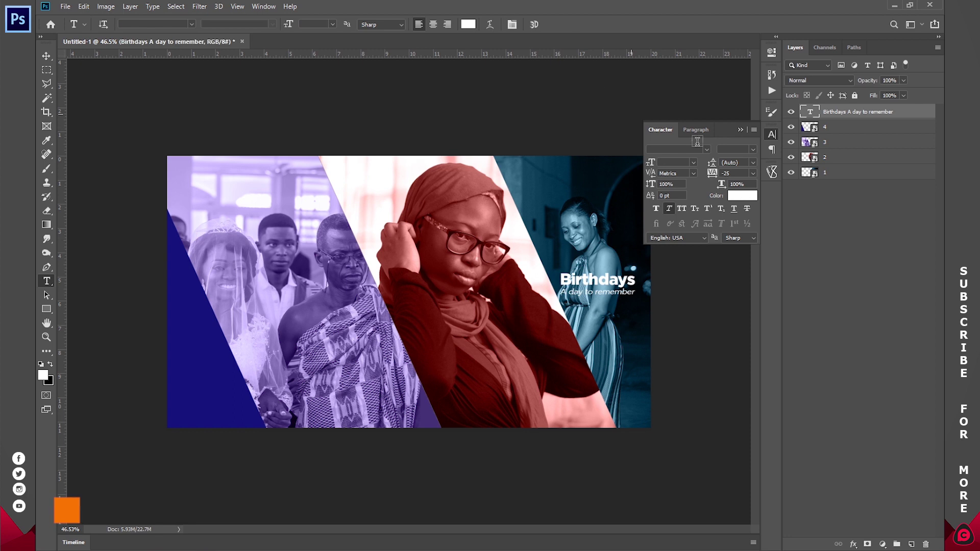
Move the Birthdays text layer down the layer stack so it sits between layers 2 and 1.
key(z)
click(361, 23)
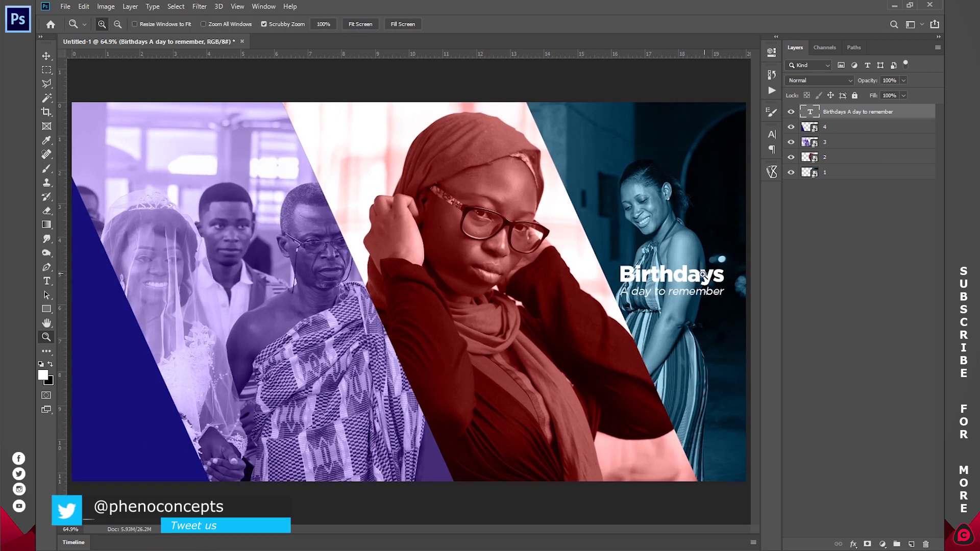
key(v)
drag(844, 111, 841, 160)
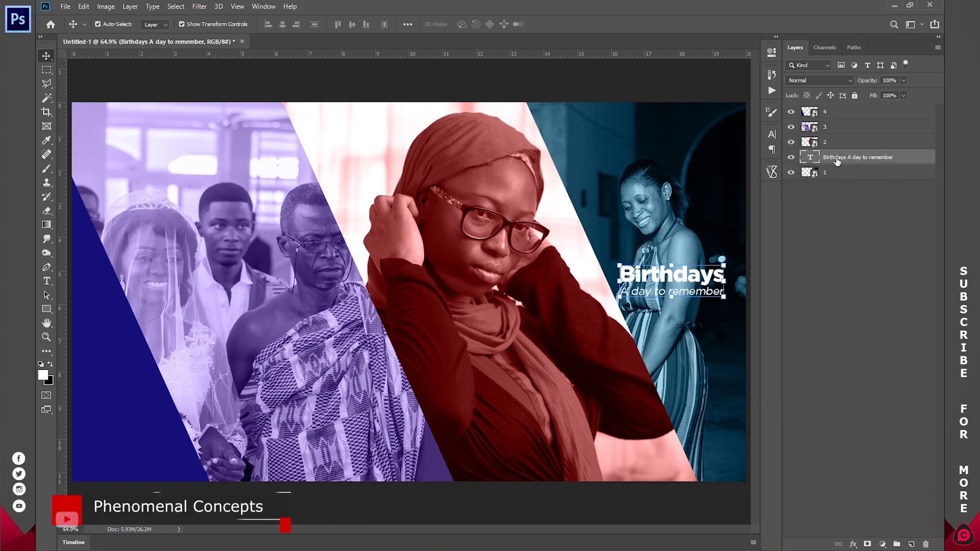
Add a drop shadow to the Birthdays text layer with 70% opacity and a 60° angle.
click(854, 544)
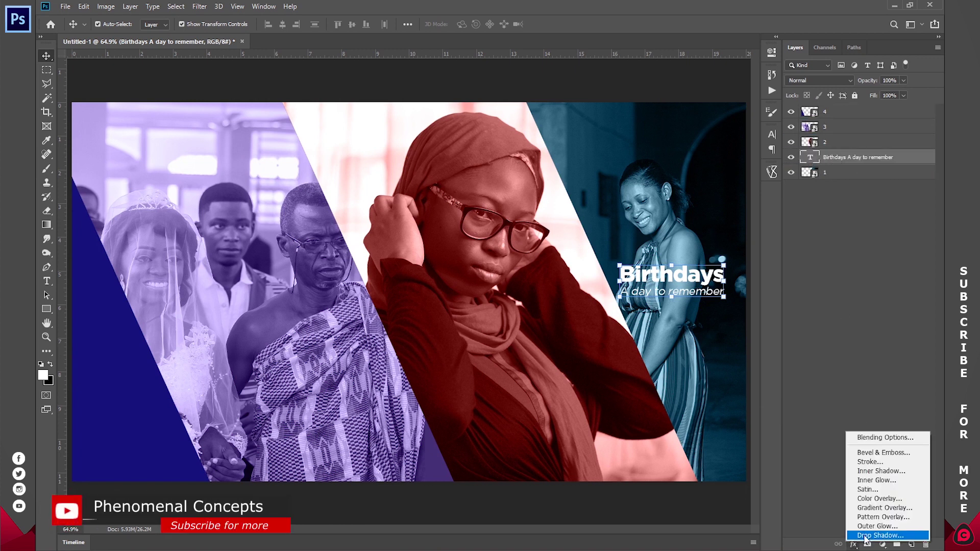
click(866, 536)
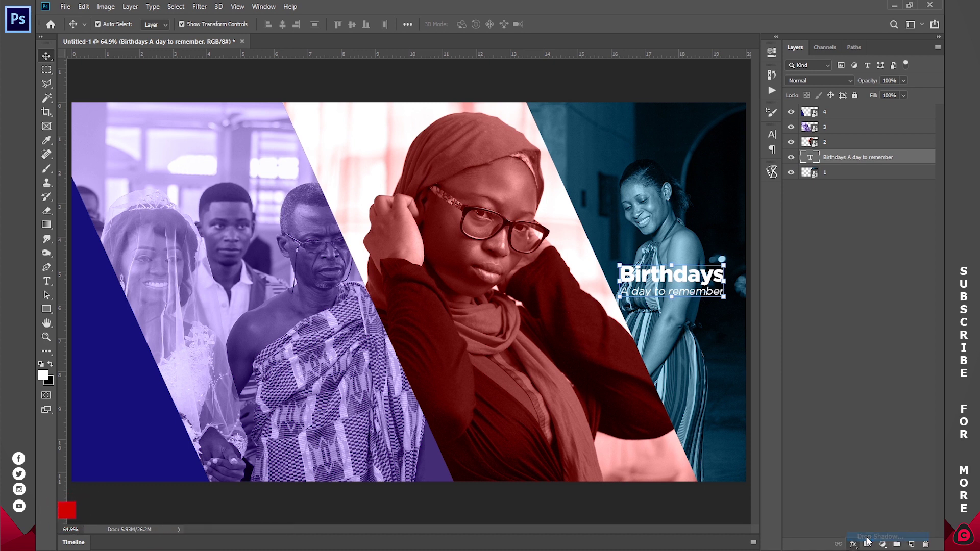
drag(715, 65, 742, 65)
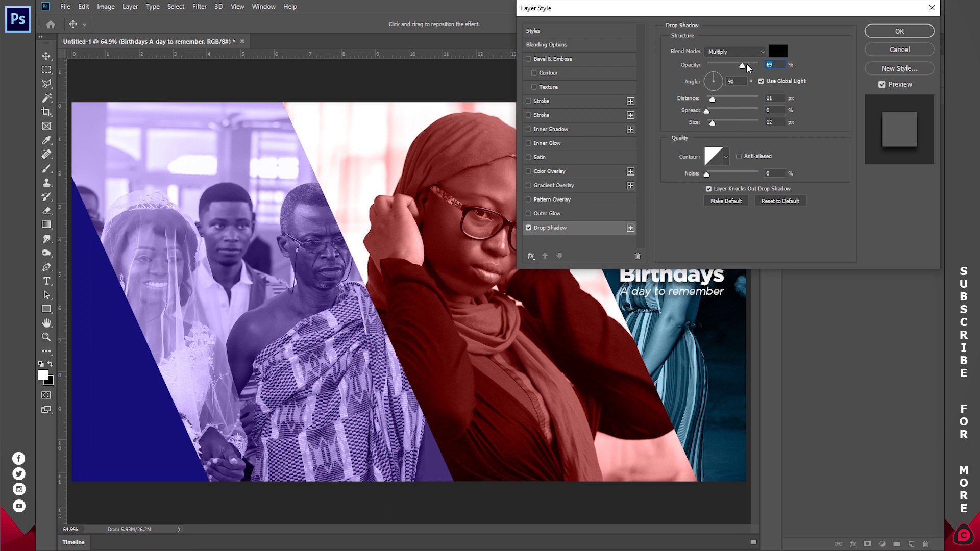
text(70)
drag(716, 104, 714, 102)
click(717, 75)
text(60)
key(Return)
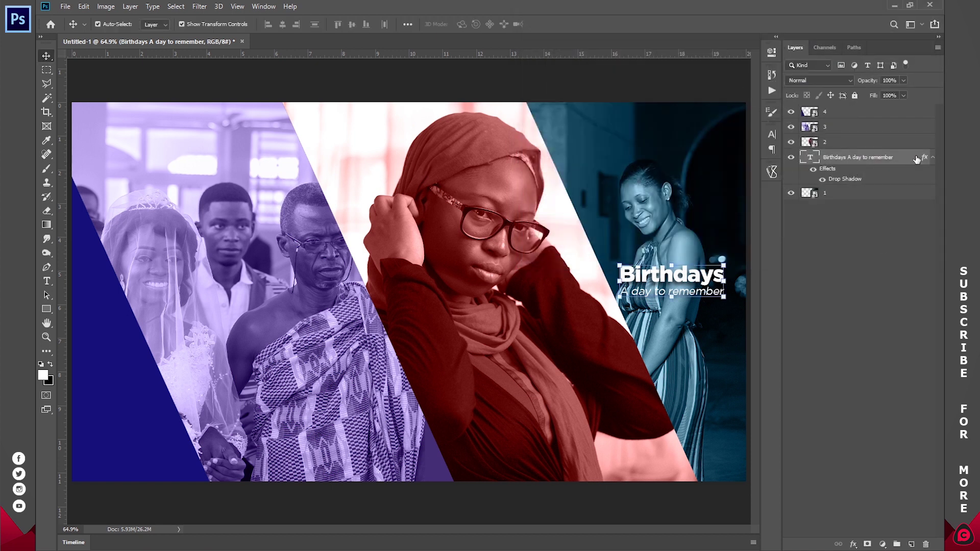
click(934, 157)
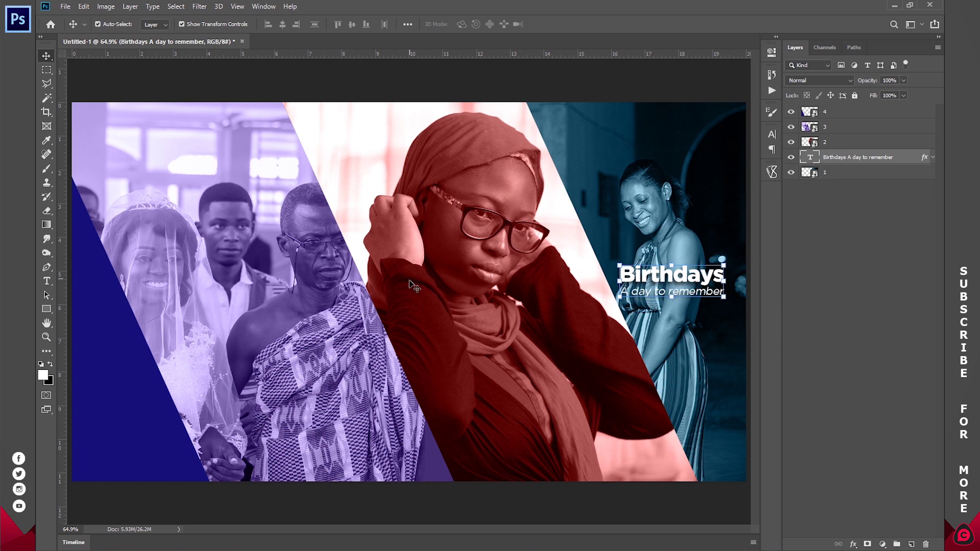
Duplicate the Birthdays text onto the red panel and place the copy's layer directly above layer 2.
drag(681, 263, 502, 280)
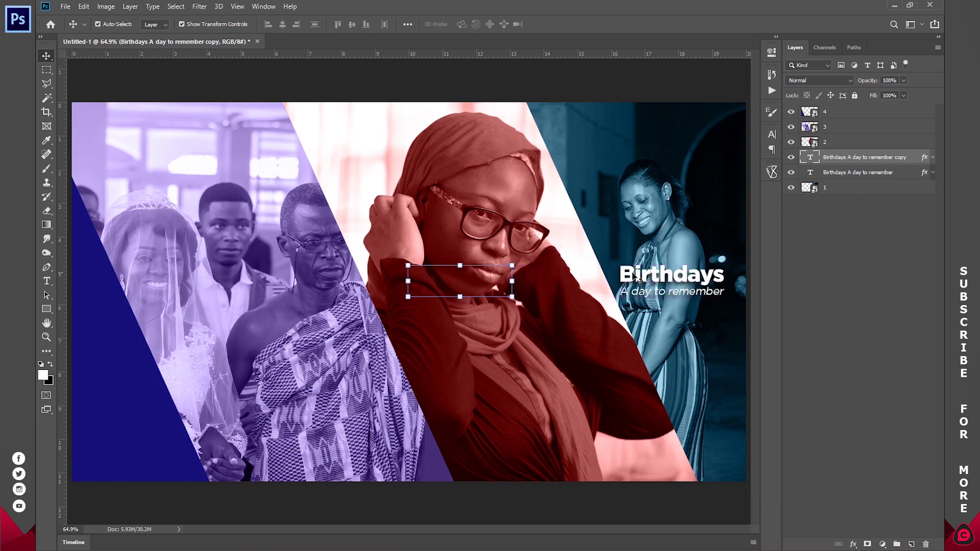
drag(861, 156, 861, 134)
Replace the copied text with "Portraits" and "Beautiful faces", and shift it toward the red panel's left edge.
key(t)
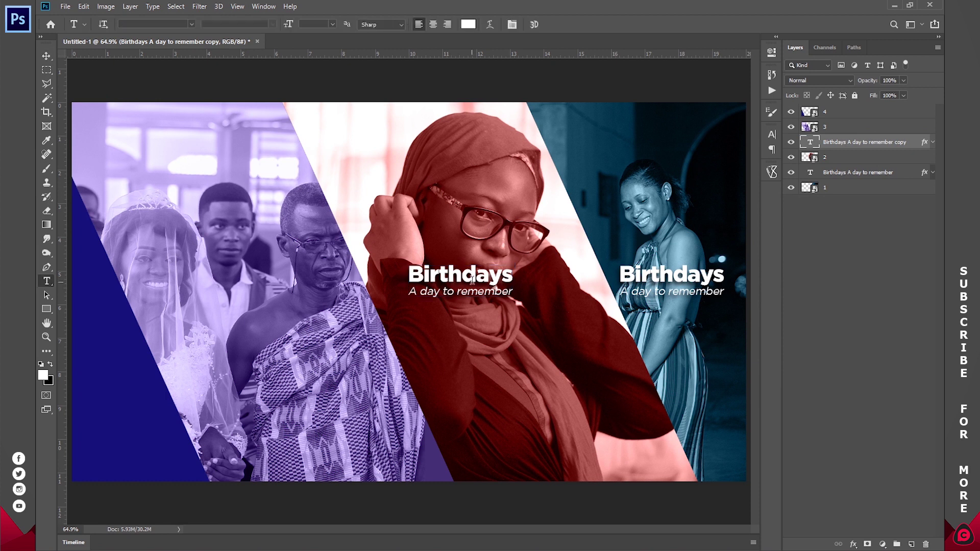
double_click(473, 274)
text(Portraits)
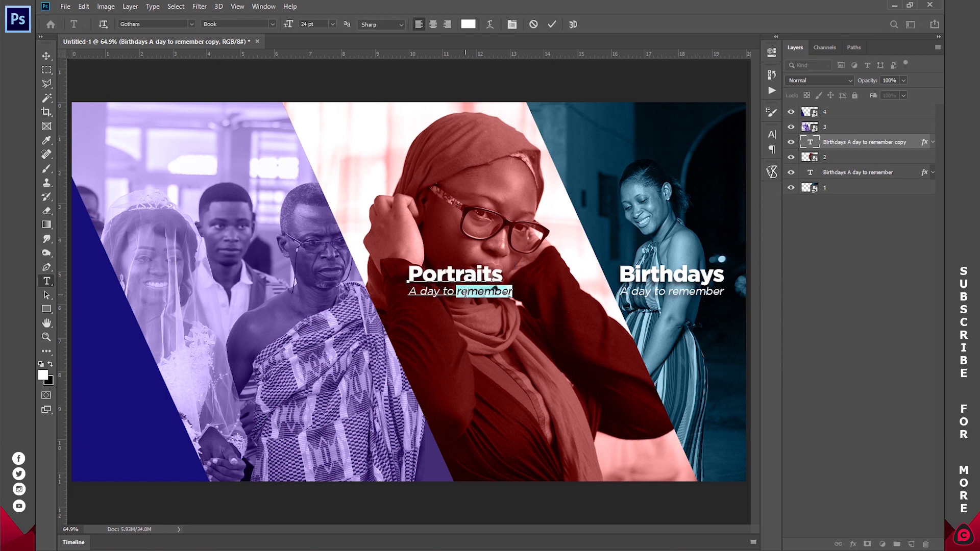
triple_click(465, 292)
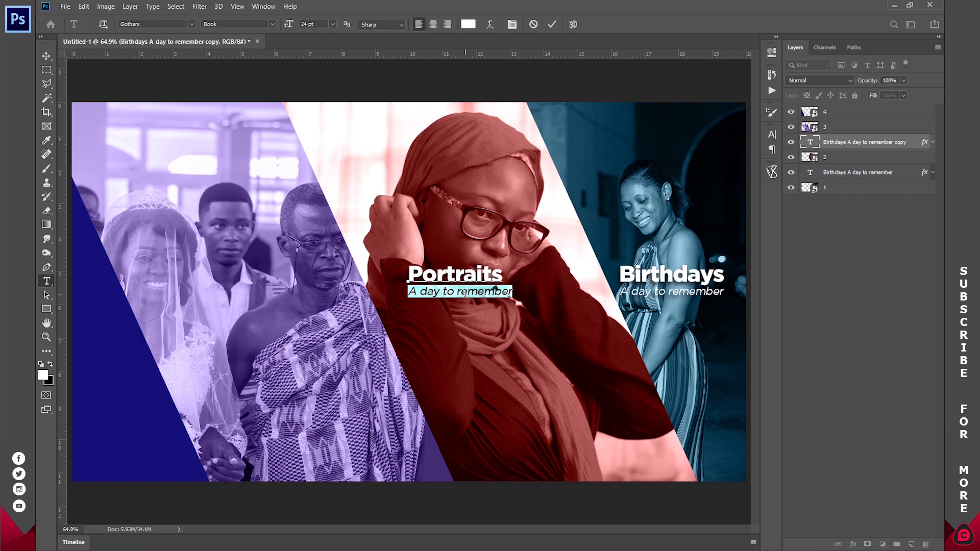
text(Beautiful faces)
drag(549, 317, 521, 325)
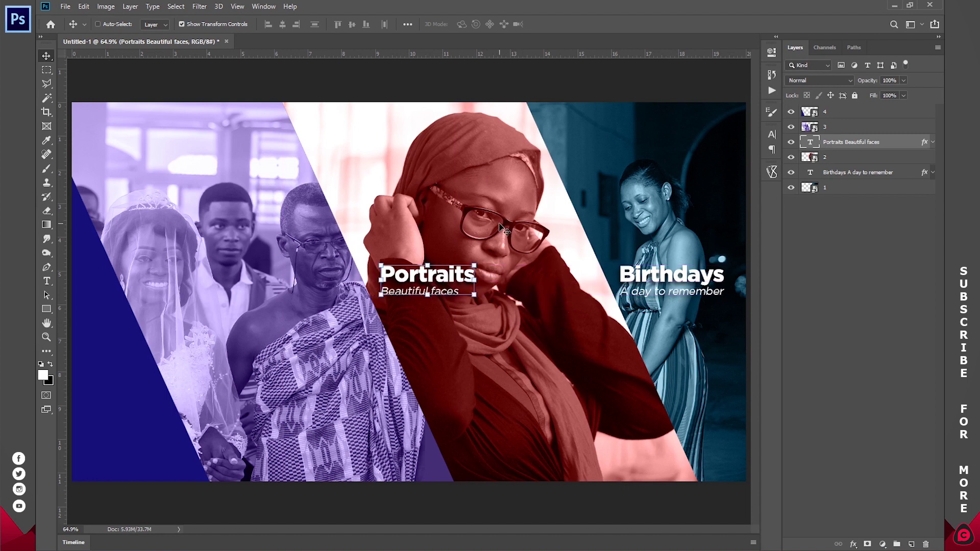
Duplicate the Portraits text onto the lower part of the purple panel and place its layer directly above layer 3.
key(ctrl+j)
drag(459, 236, 295, 286)
drag(835, 145, 831, 123)
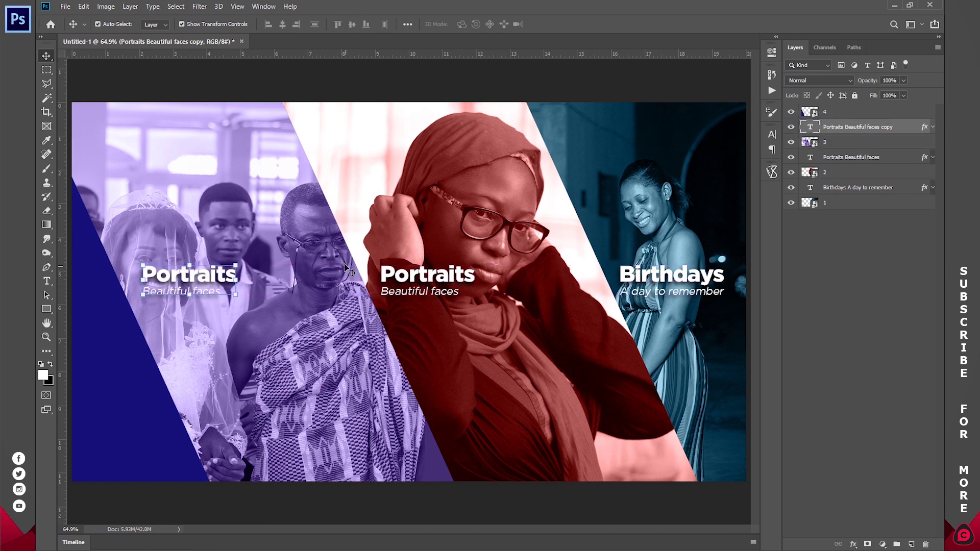
drag(347, 275, 347, 321)
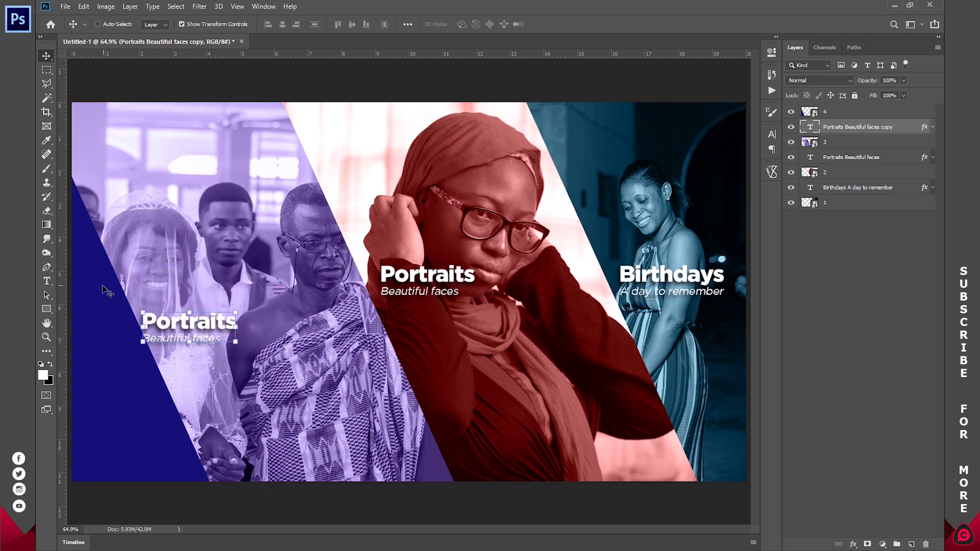
drag(240, 317, 260, 331)
Replace the text on the purple panel with "Wedding" and "Best day of your life".
key(t)
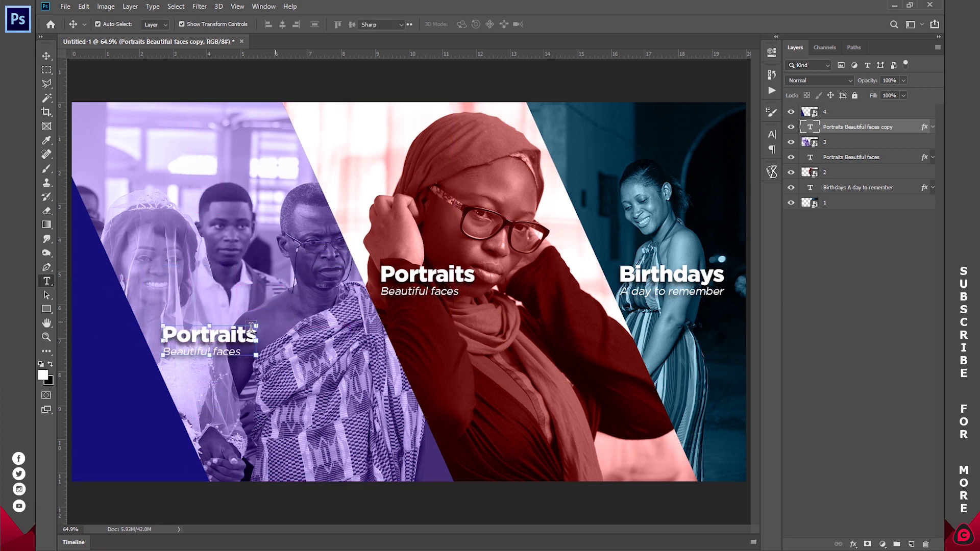
click(240, 334)
double_click(236, 336)
text(Wedding)
triple_click(219, 351)
text(Best day o)
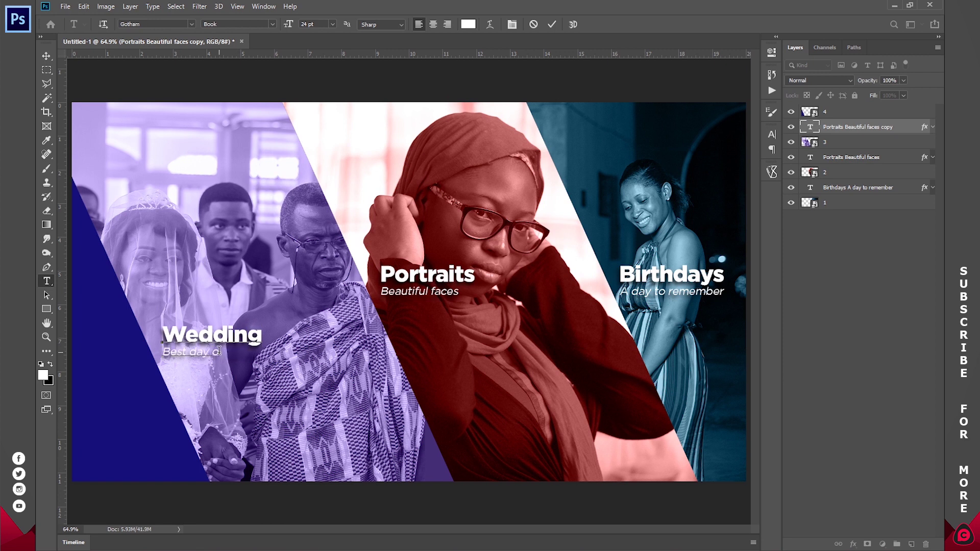
text(f your life)
key(ctrl+Return)
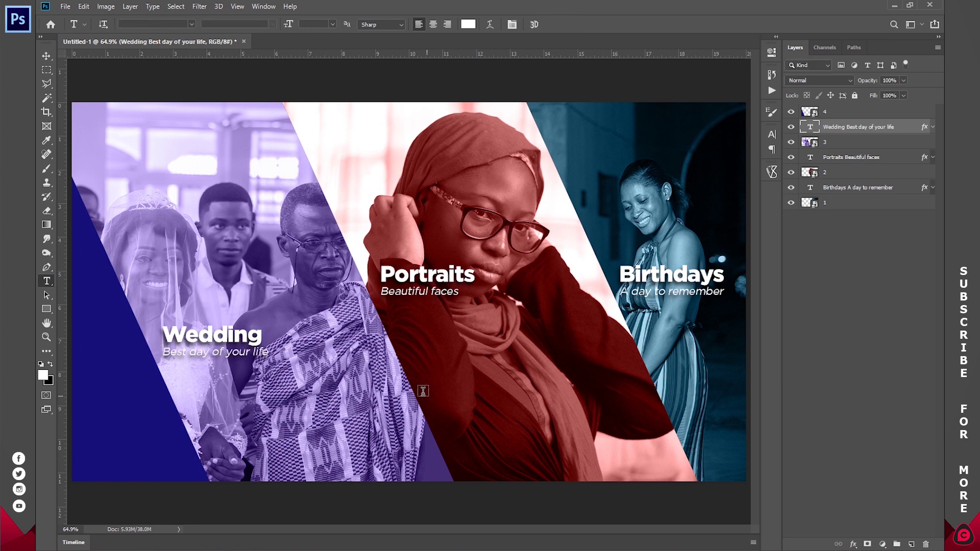
Move the Portraits and Birthdays texts down level with the Wedding text, and shift red panel layer 2 slightly left.
click(859, 157)
ctrl+click(858, 187)
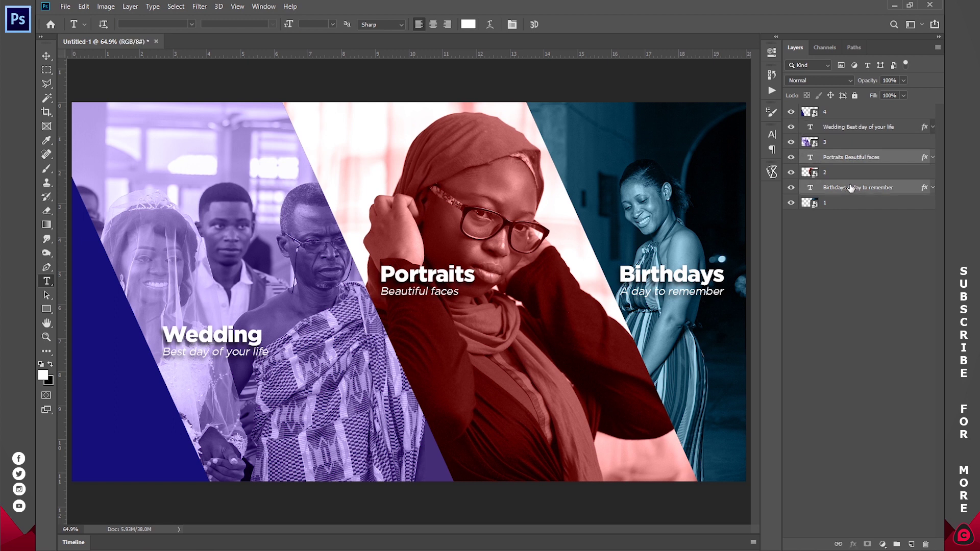
key(v)
drag(697, 172, 683, 244)
click(852, 226)
click(840, 188)
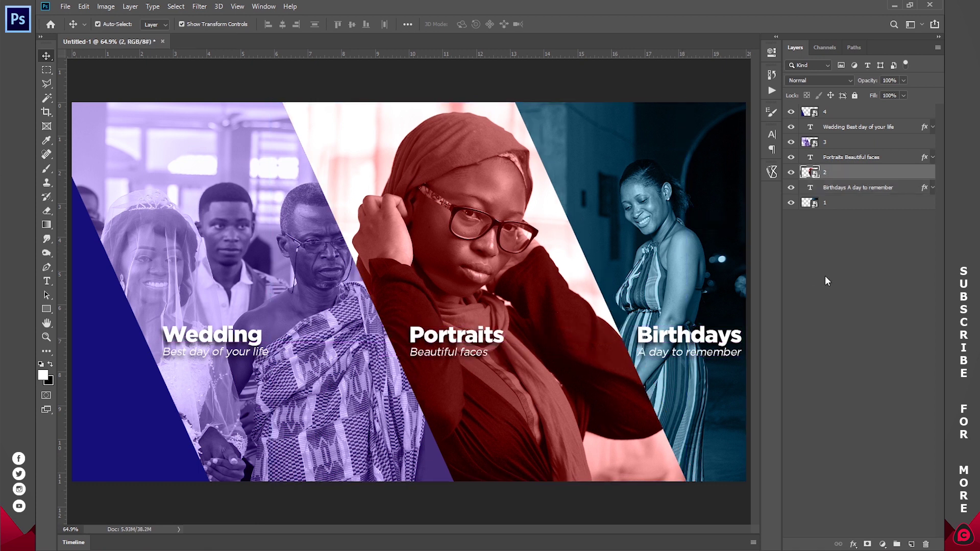
click(828, 282)
Save the document to the Desktop as the Photoshop file "Intro".
key(ctrl+s)
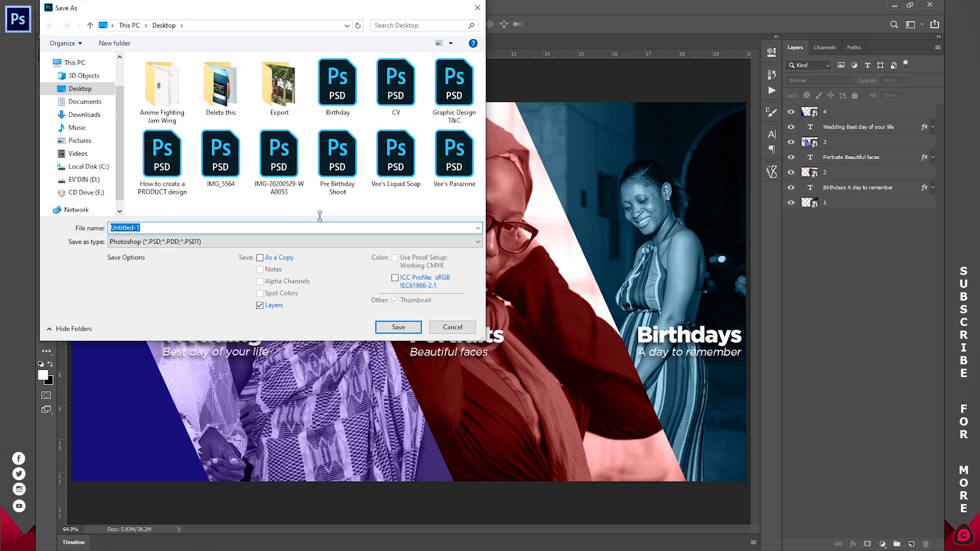
text(Intr)
key(Return)
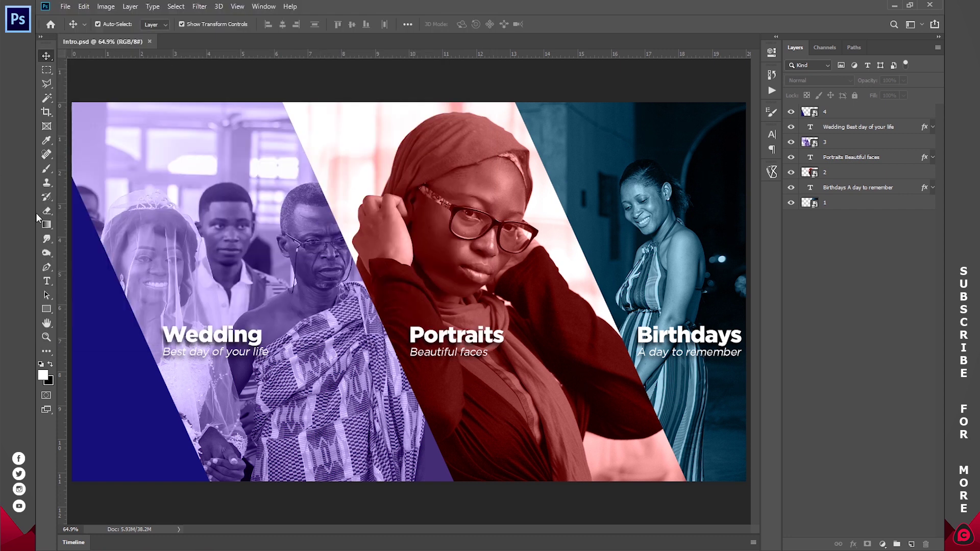
Add Gotham Black text over the blue panel with the photographer's name and stacked lines reading "Taking Pictures and Saving Memories".
click(47, 281)
click(214, 224)
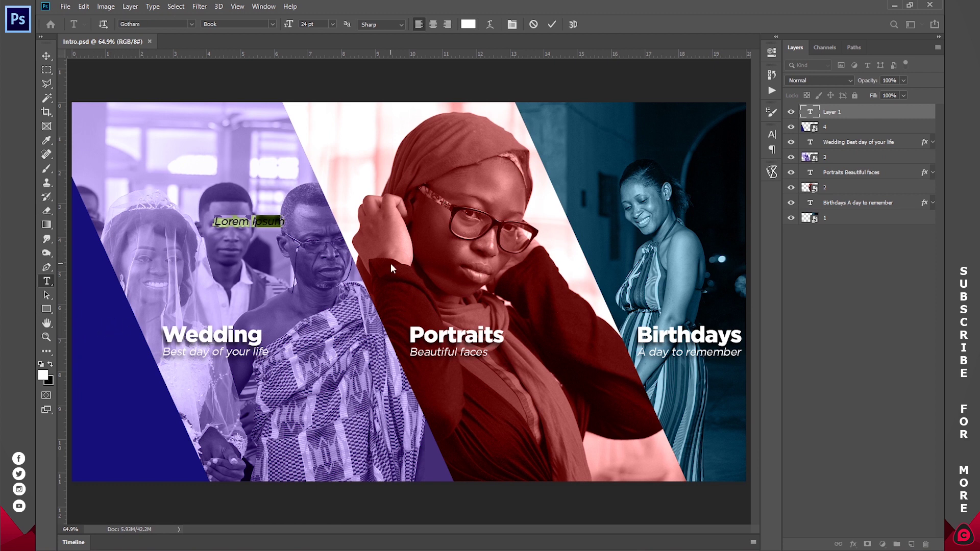
text(Theyoo)
key(BackSpace)
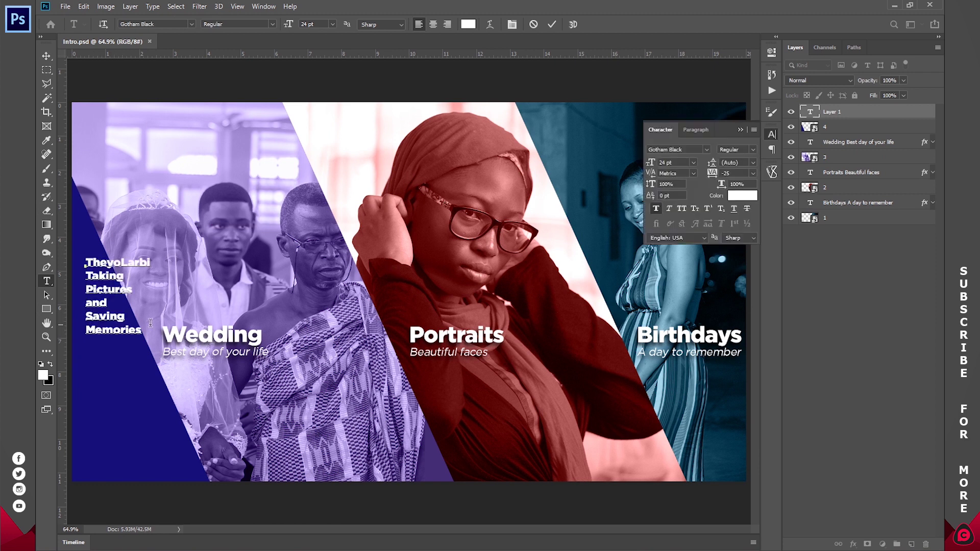
Apply All Caps to the whole blue-panel text block and set its size to 44 pt.
key(ctrl+a)
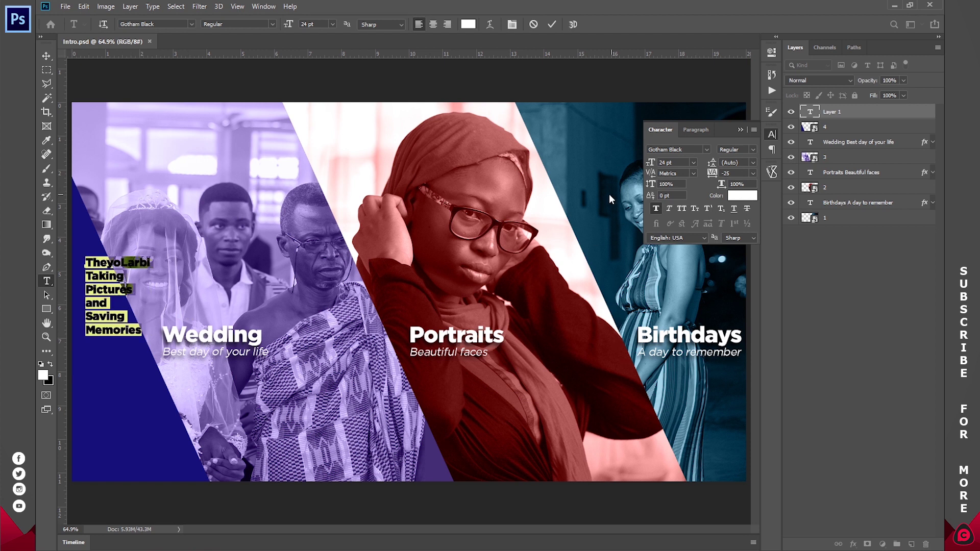
click(682, 208)
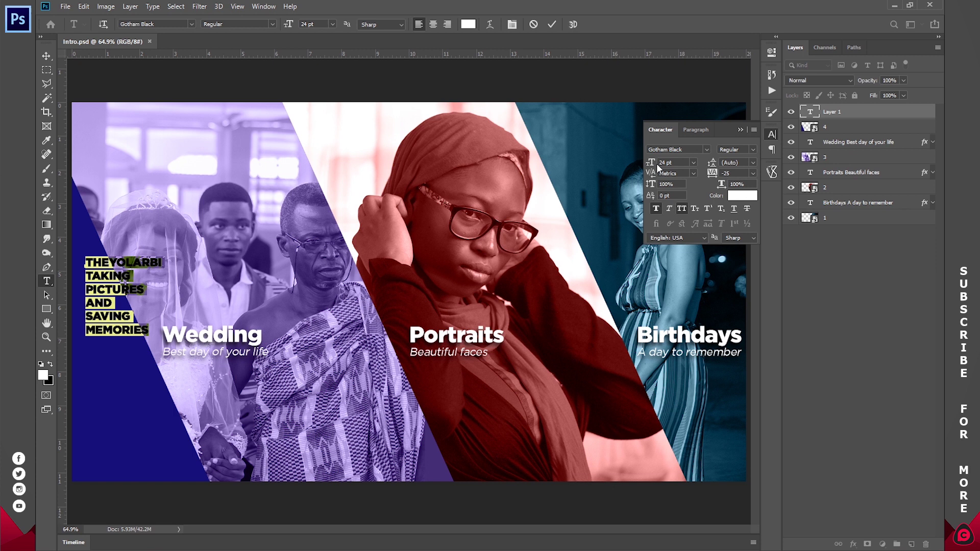
drag(654, 162, 662, 162)
click(179, 320)
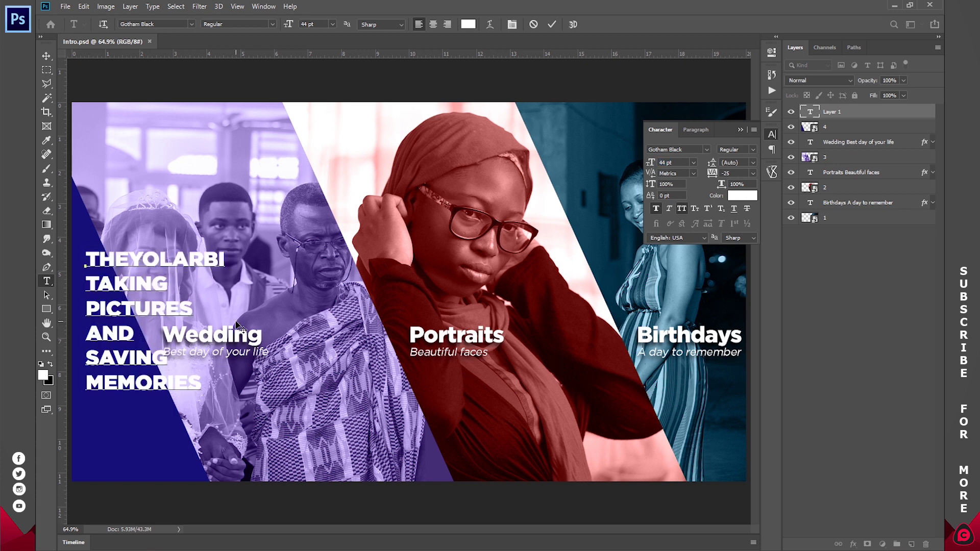
Move the all-caps text block down to the lower part of the blue panel.
drag(236, 325, 234, 328)
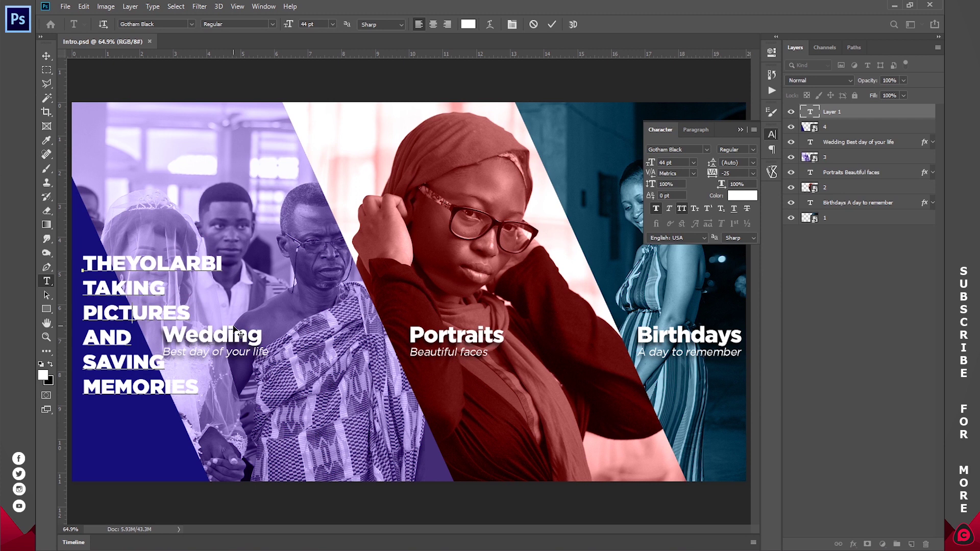
drag(234, 329, 233, 331)
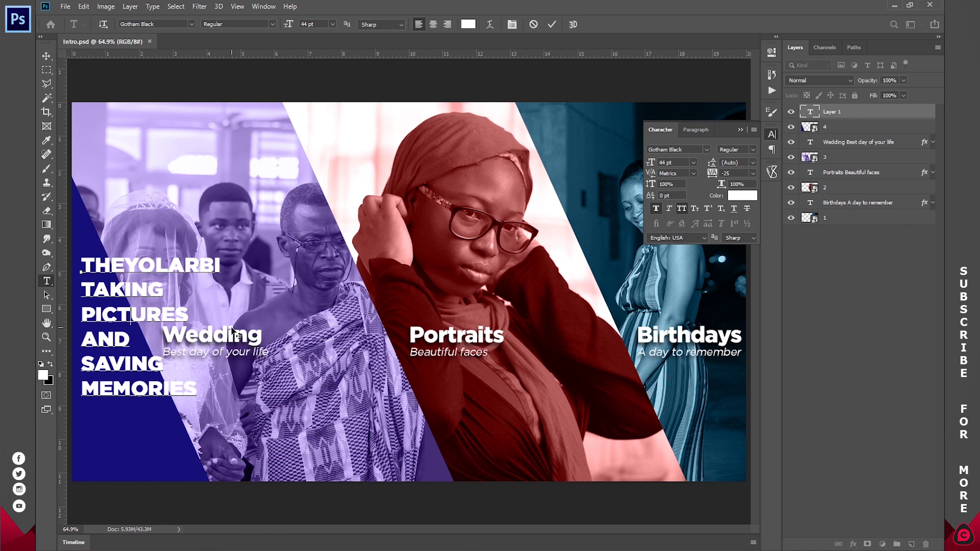
drag(234, 331, 250, 381)
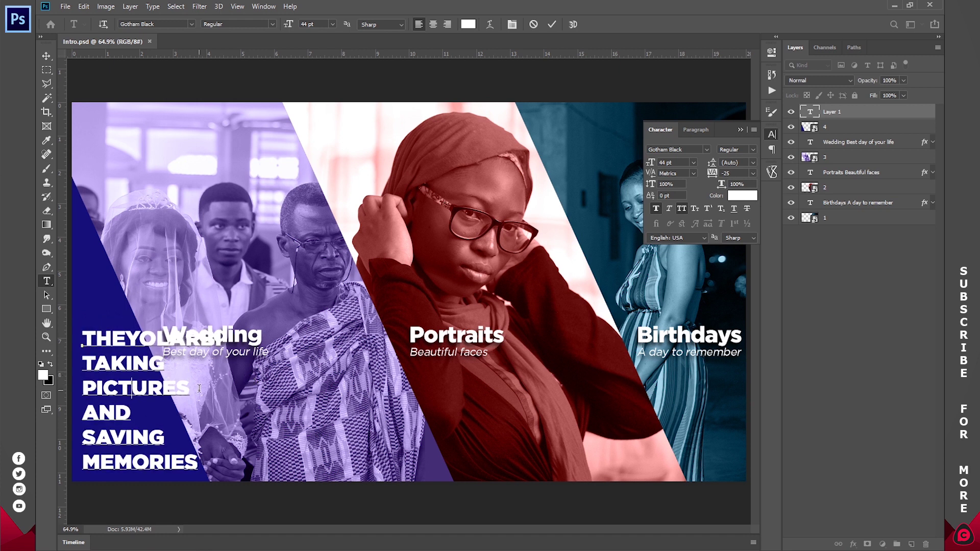
Set the lines from "TAKING" to "MEMORIES" below the name to 25 pt.
drag(202, 464, 74, 366)
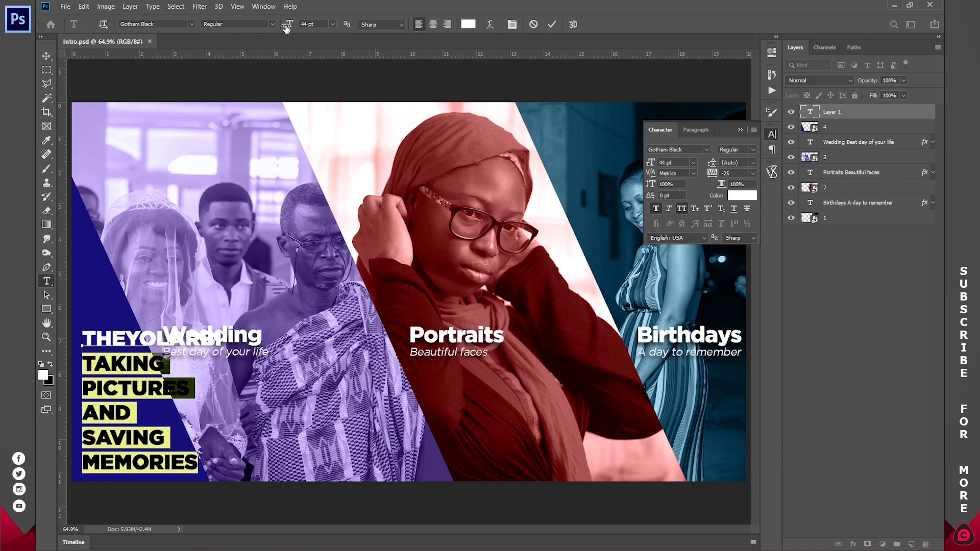
drag(287, 26, 261, 13)
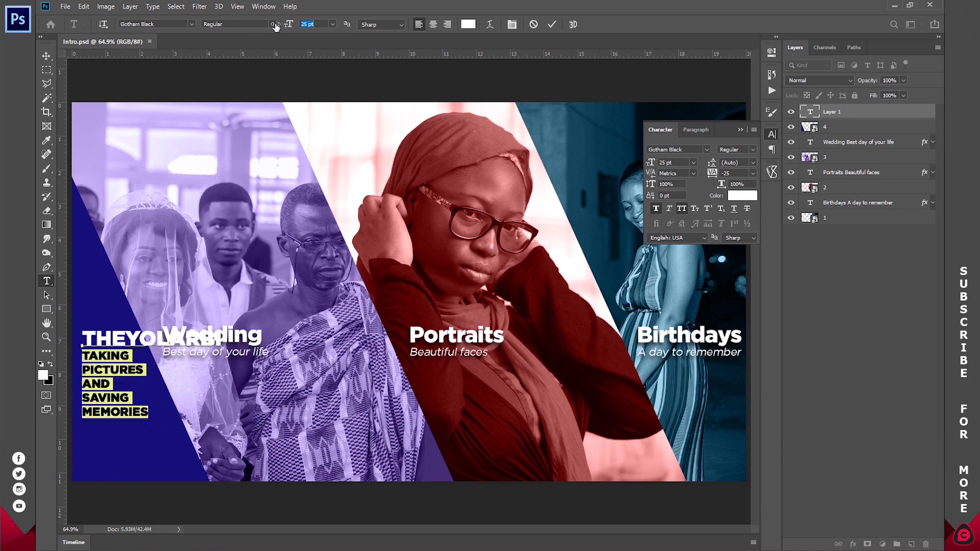
Move the name and tagline text block down near the lower edge of the blue panel and commit the text edit.
click(283, 231)
click(133, 333)
drag(145, 325, 147, 373)
click(552, 24)
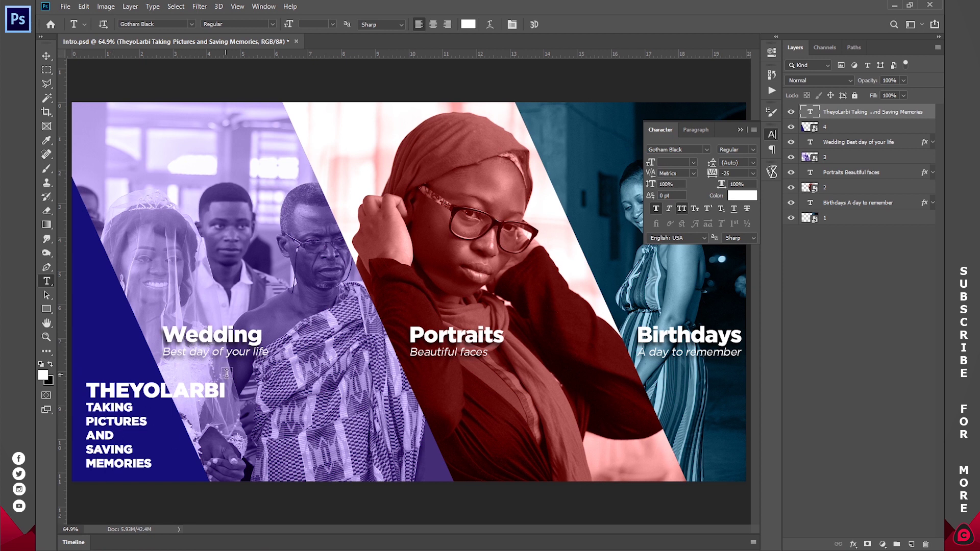
Copy the layer style of the Wedding caption and paste it onto the blue-panel text layer.
right_click(876, 145)
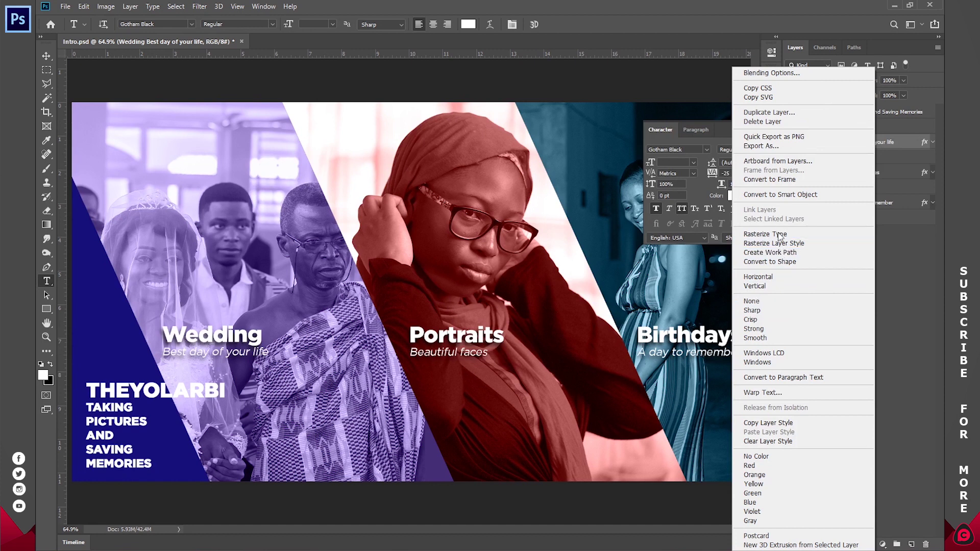
click(775, 422)
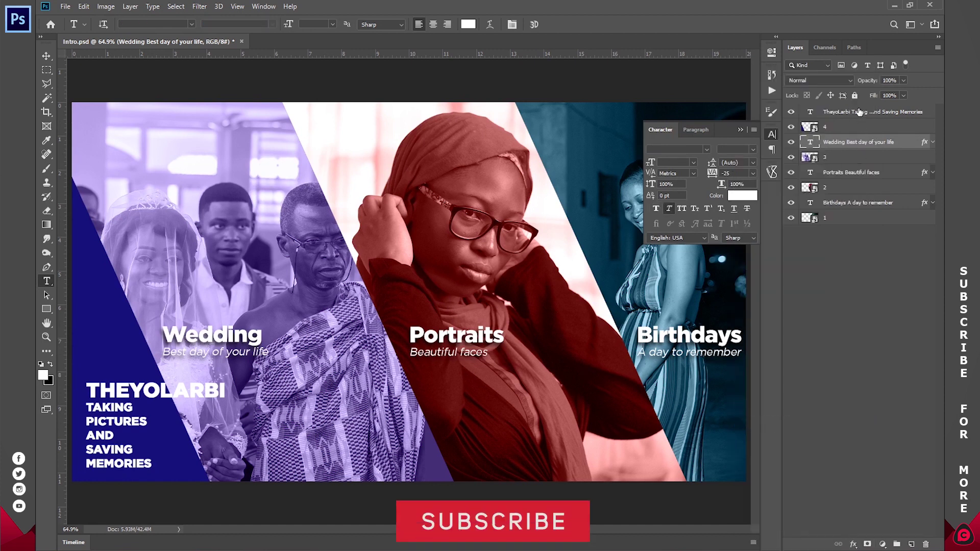
click(835, 111)
right_click(836, 111)
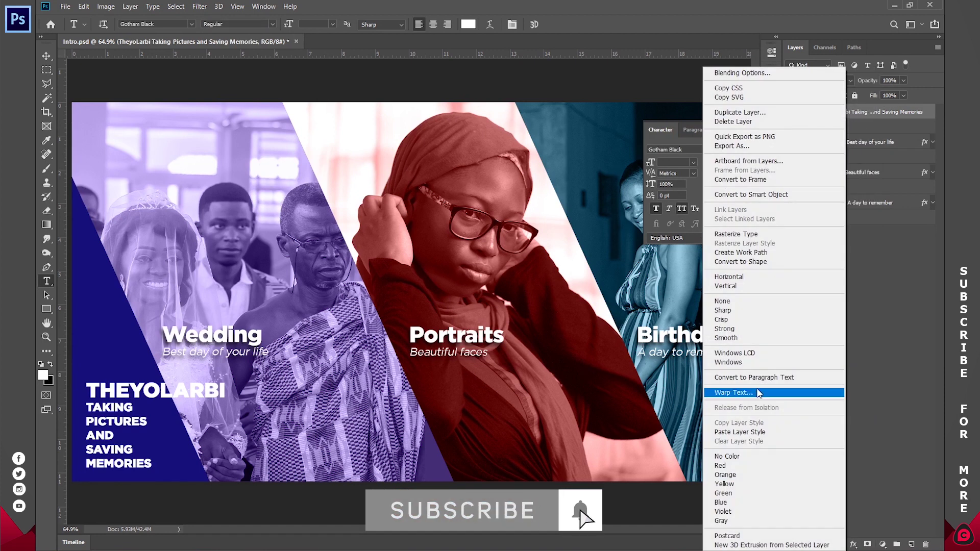
click(745, 433)
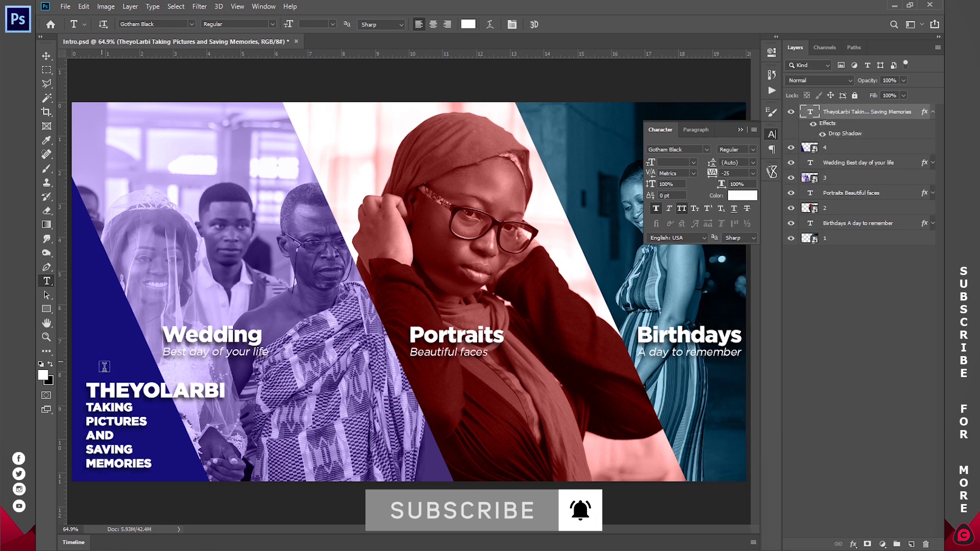
Rearrange the blue-panel tagline into two lines, "TAKING PICTURES" and "AND SAVING MEMORIES", reposition the block, and deselect all layers.
click(132, 413)
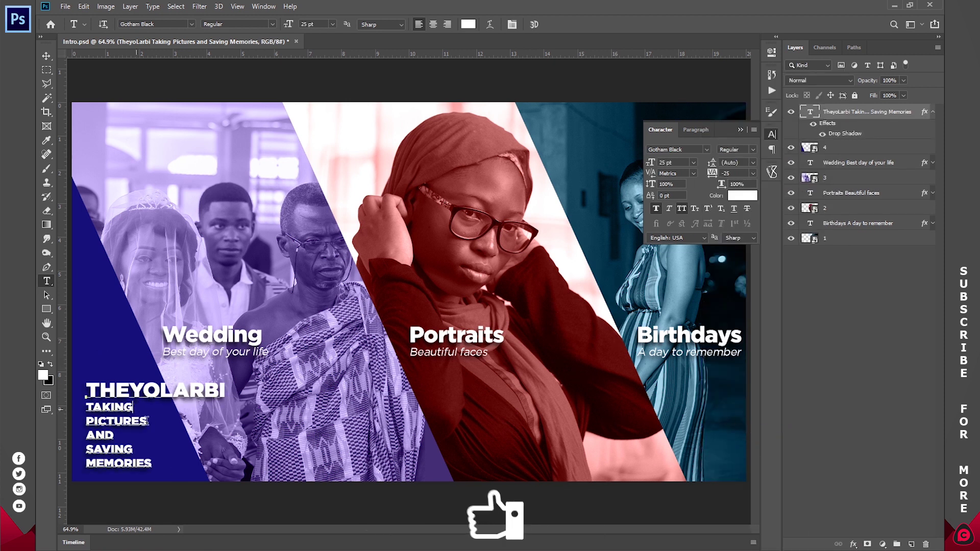
drag(225, 431, 264, 416)
key(ctrl+Return)
click(771, 134)
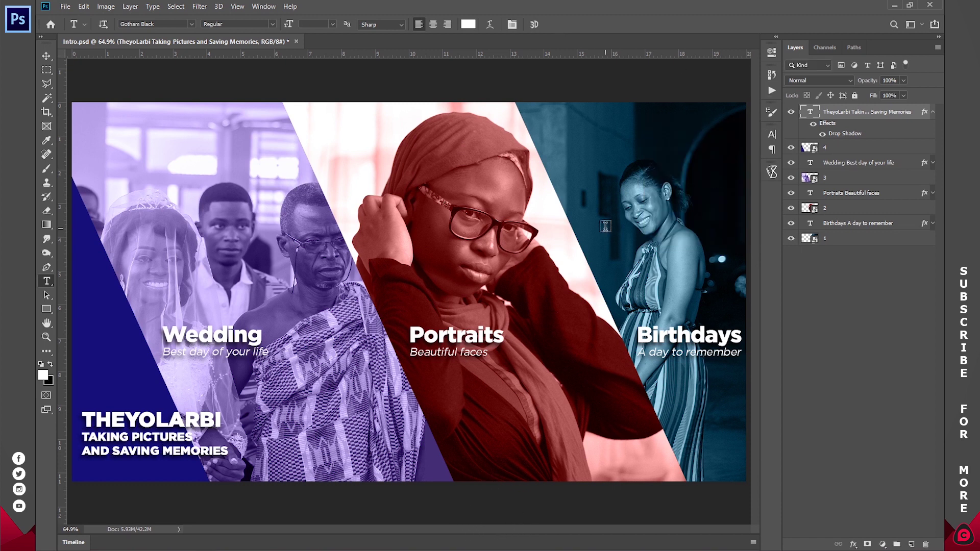
click(933, 114)
click(907, 254)
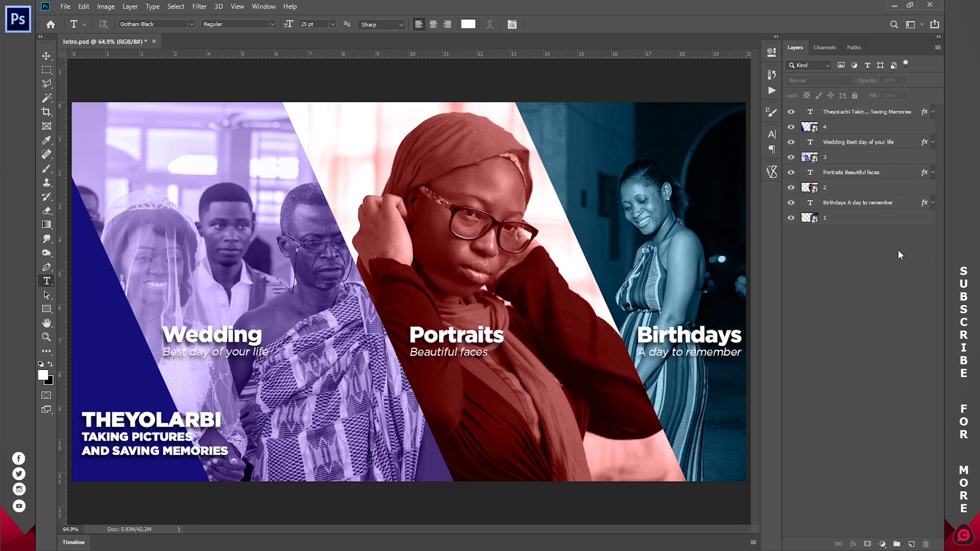
Open the Timeline and create a video timeline from the layers, with the whole canvas fitted to the view.
key(z)
click(266, 6)
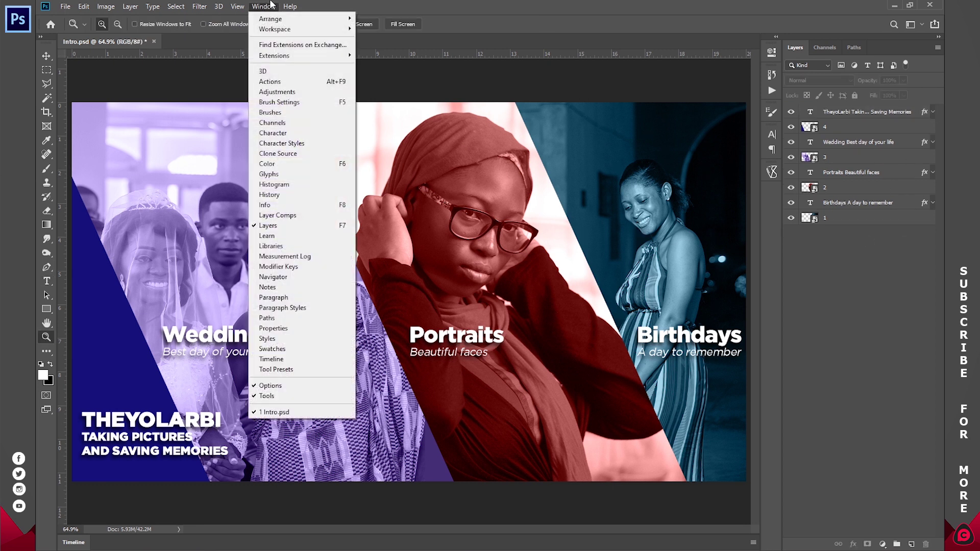
click(279, 363)
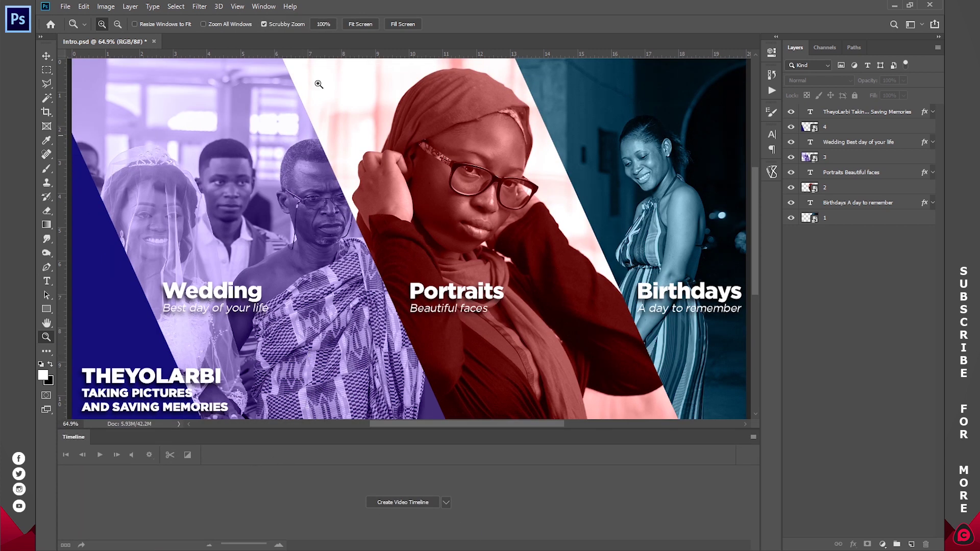
click(366, 23)
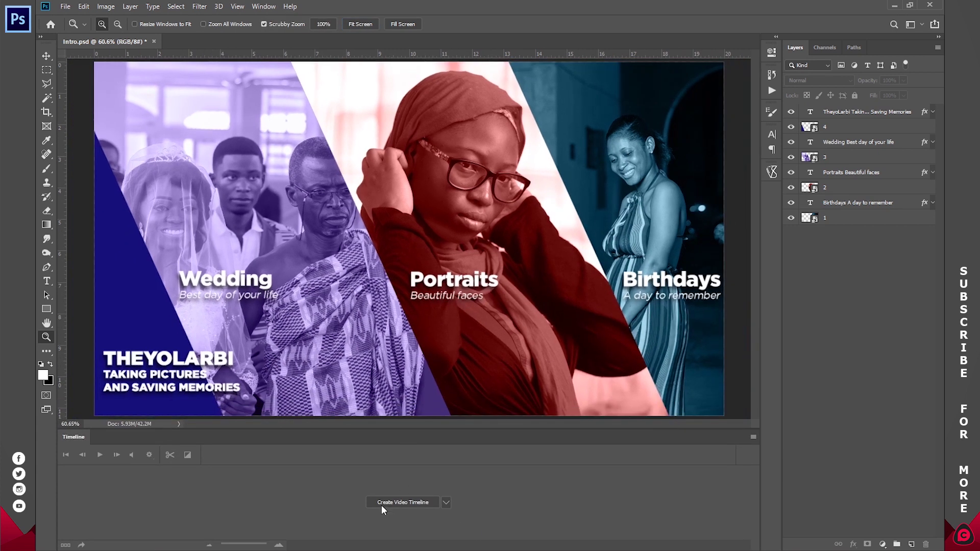
click(411, 503)
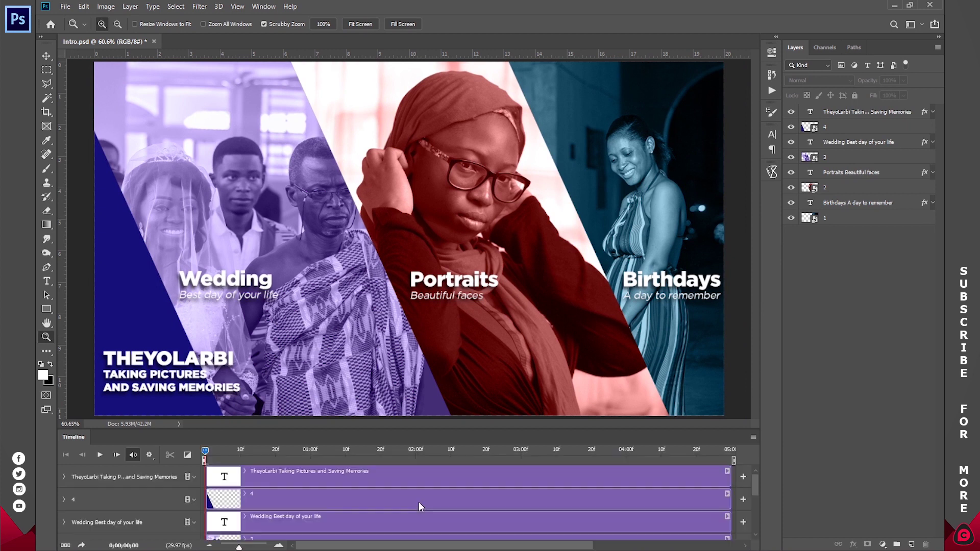
Extend all eight layer clips in the timeline to end at 10:00f.
click(209, 546)
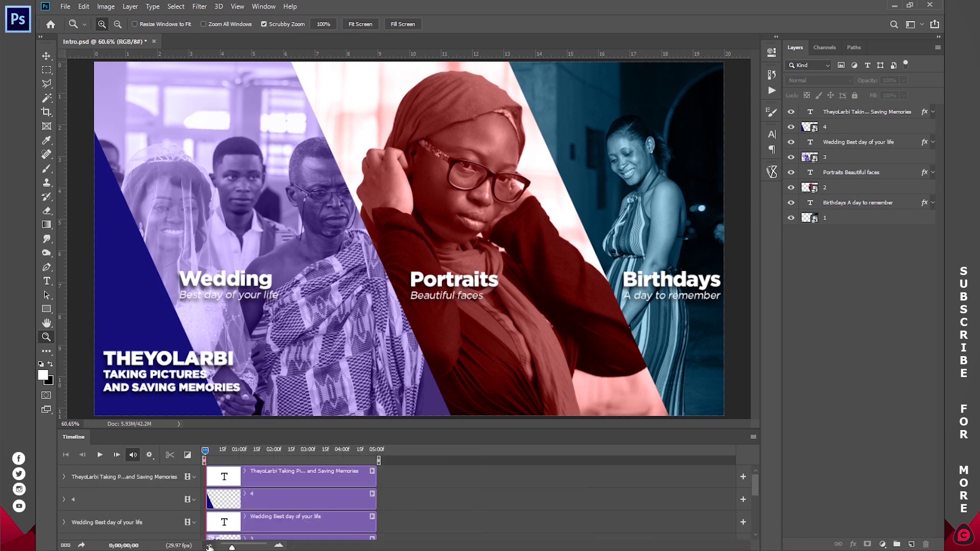
drag(382, 431, 393, 307)
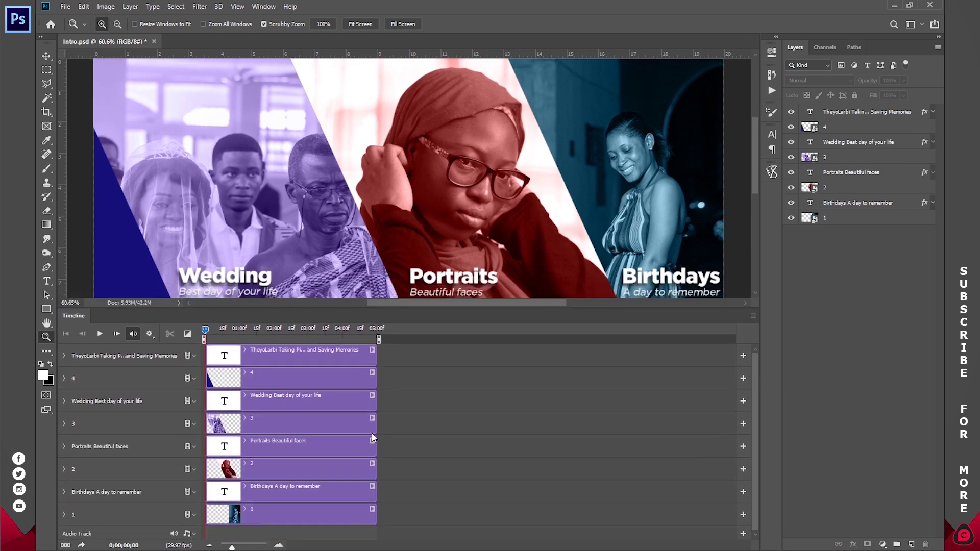
click(356, 25)
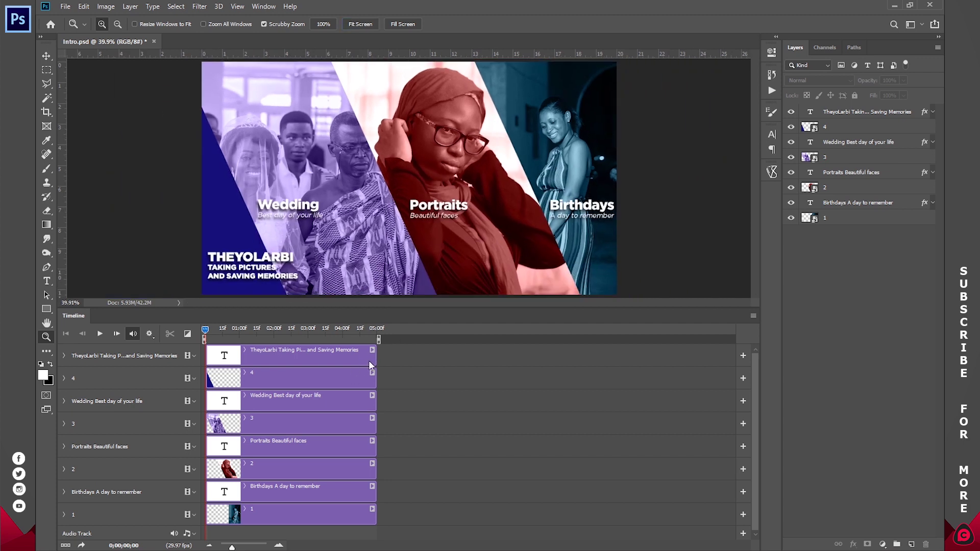
drag(374, 356, 548, 354)
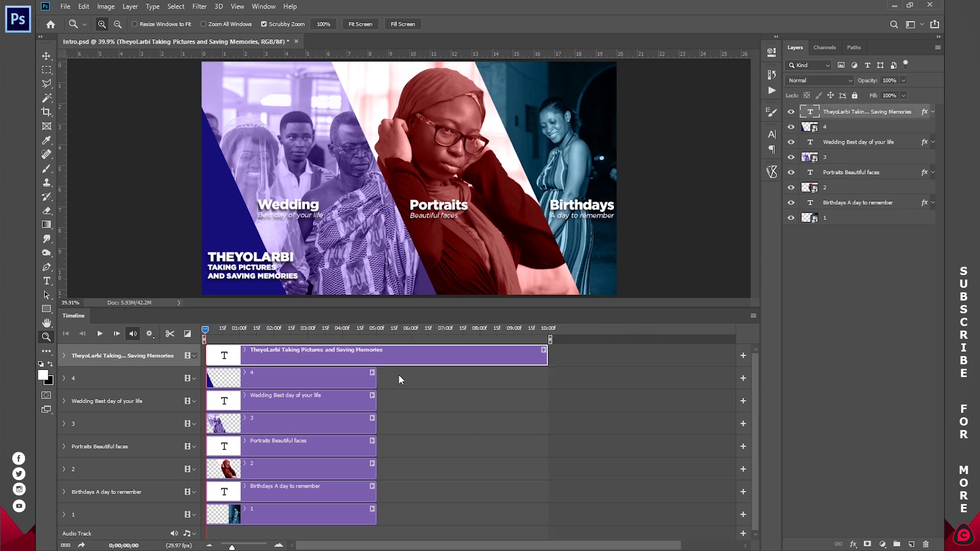
drag(375, 378, 548, 377)
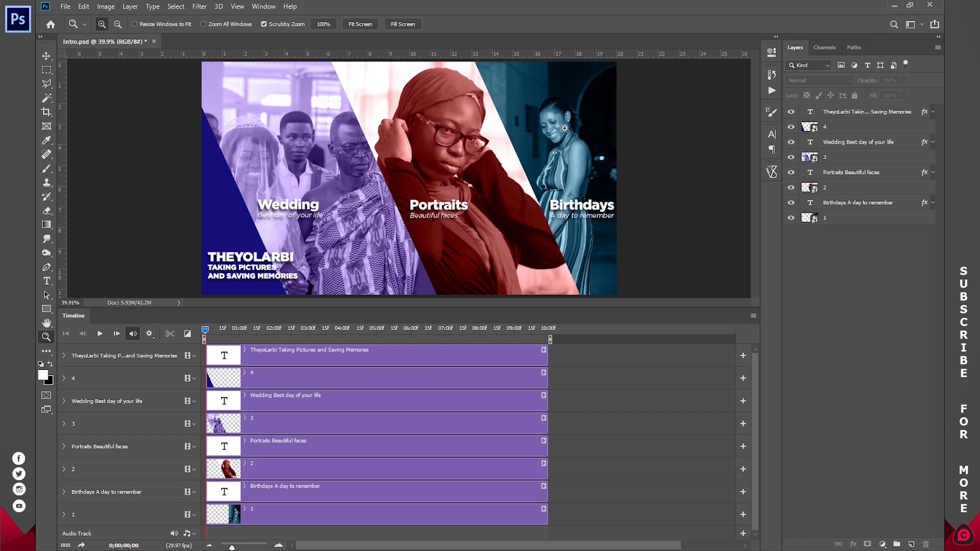
Duplicate all eight text and panel layers.
click(877, 224)
shift+click(866, 112)
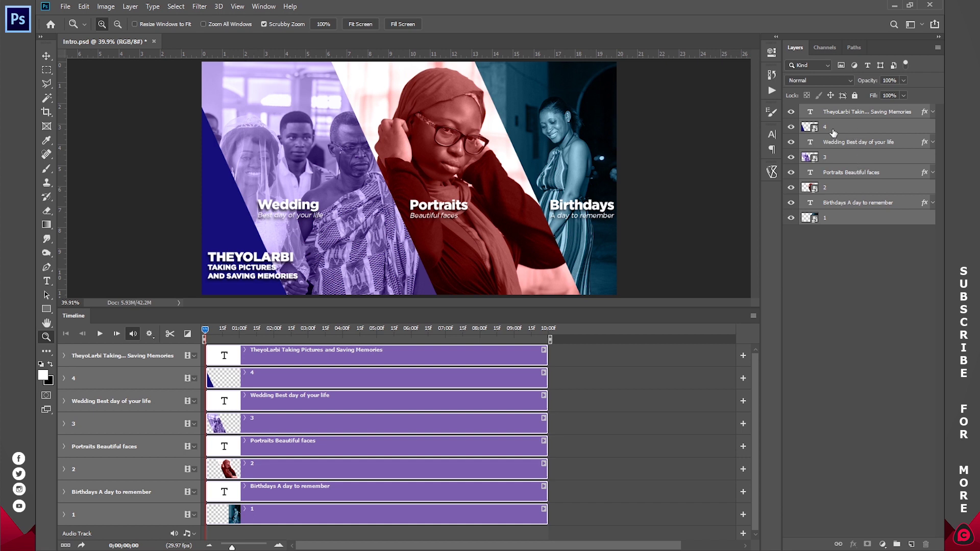
key(ctrl+j)
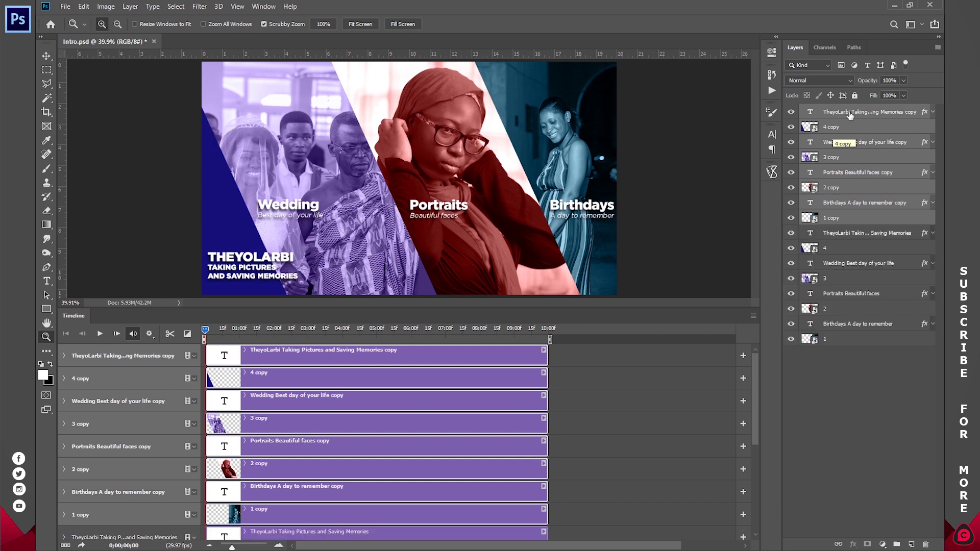
Group the eight original layers below the copies into one folder.
click(847, 236)
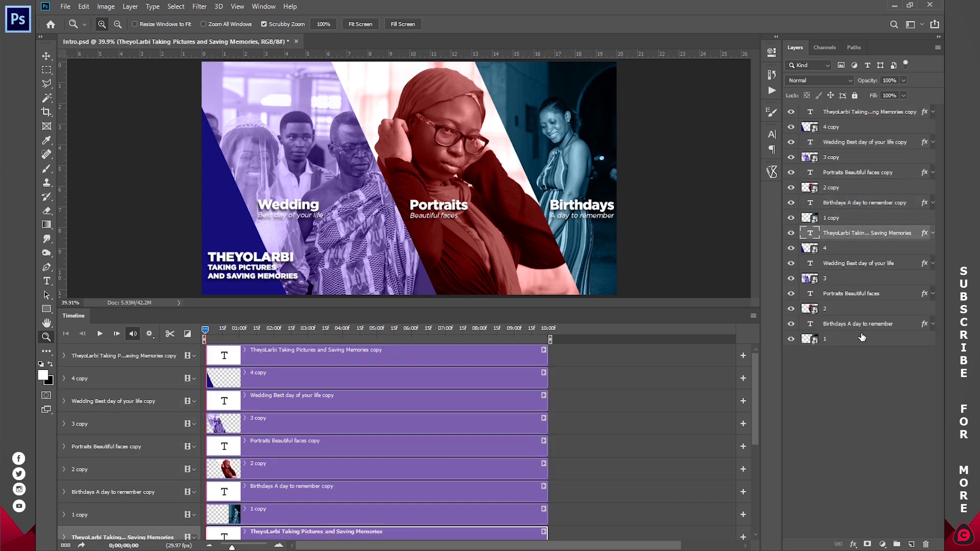
shift+click(863, 329)
shift+click(865, 339)
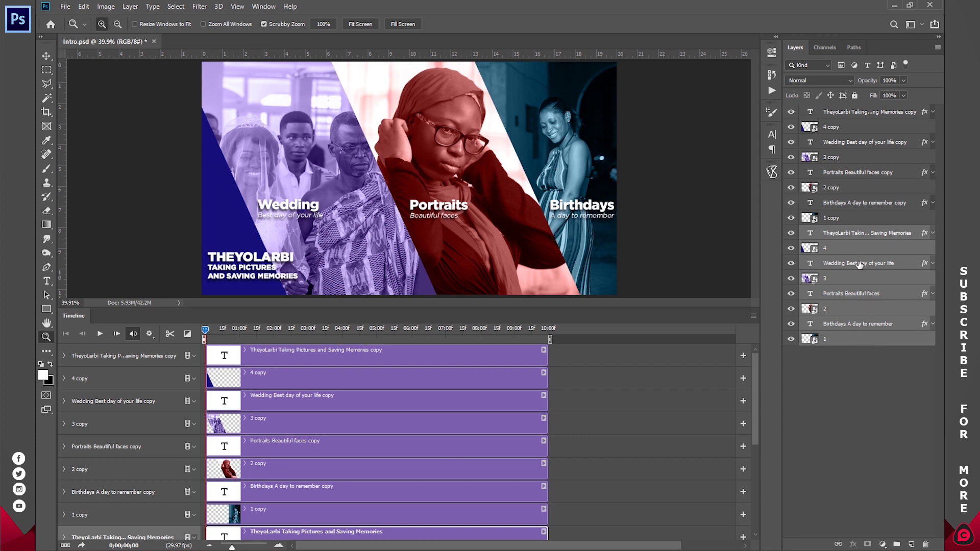
key(ctrl+g)
click(791, 232)
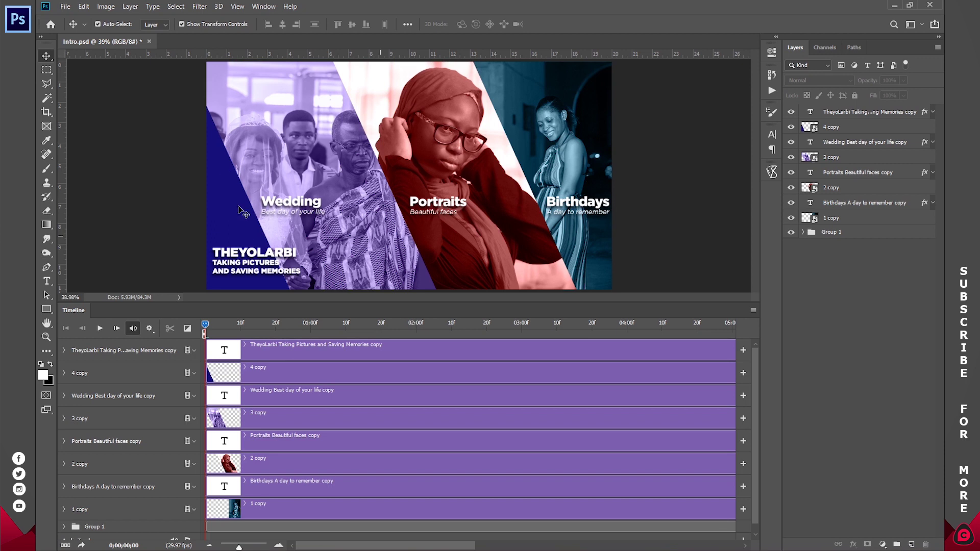
Animate the 4 copy layer's Transform from off the canvas's left side at 0 frames to its current position at 20 frames, with Group 1 hidden.
click(844, 128)
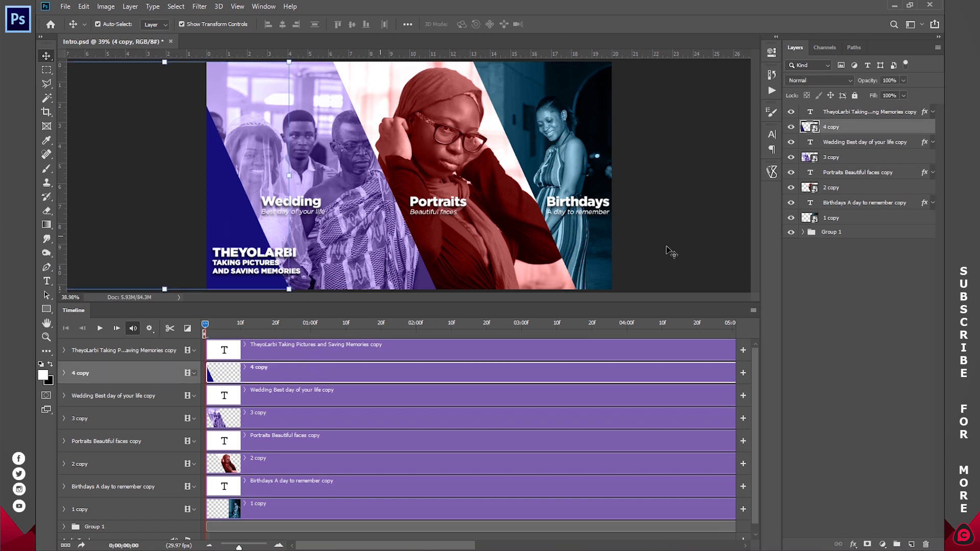
click(63, 373)
drag(205, 327, 275, 330)
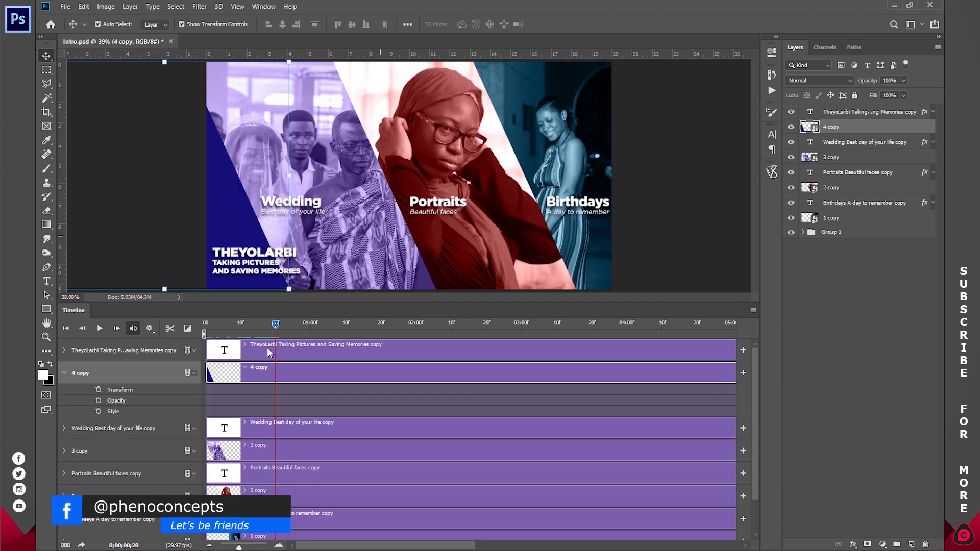
click(99, 390)
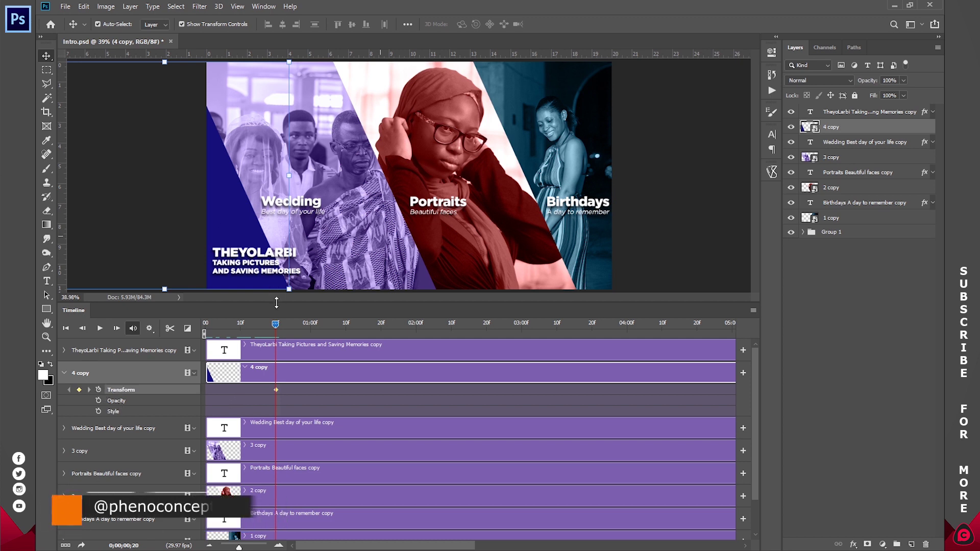
drag(276, 327, 198, 326)
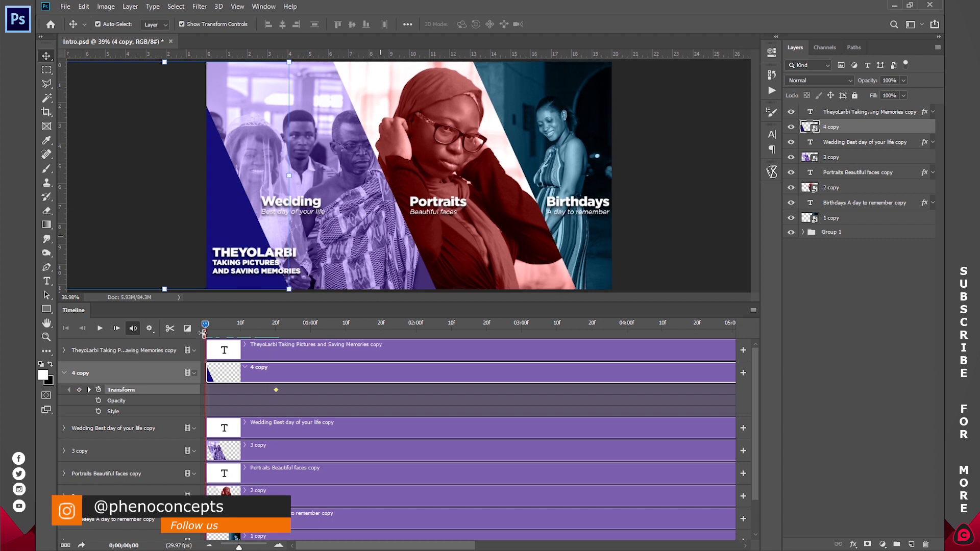
drag(279, 286, 270, 244)
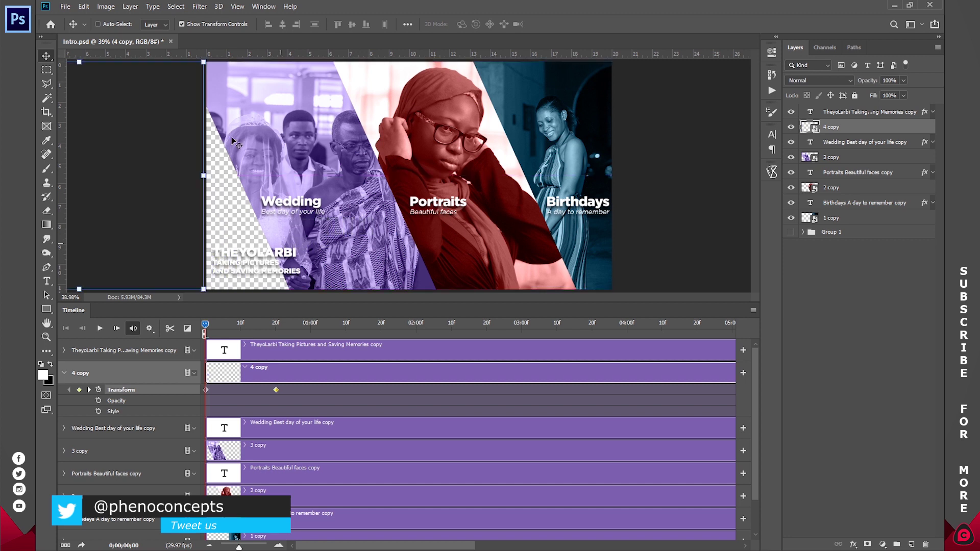
Animate the blue-panel text copy's Transform from off the canvas's left side at 10 frames to its current position at 01:00f.
drag(206, 326, 311, 333)
click(283, 349)
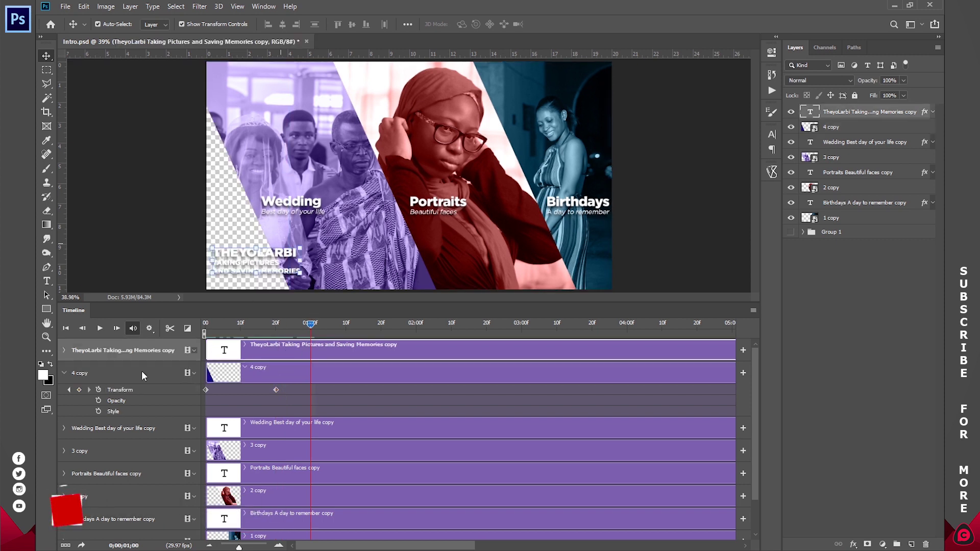
click(65, 350)
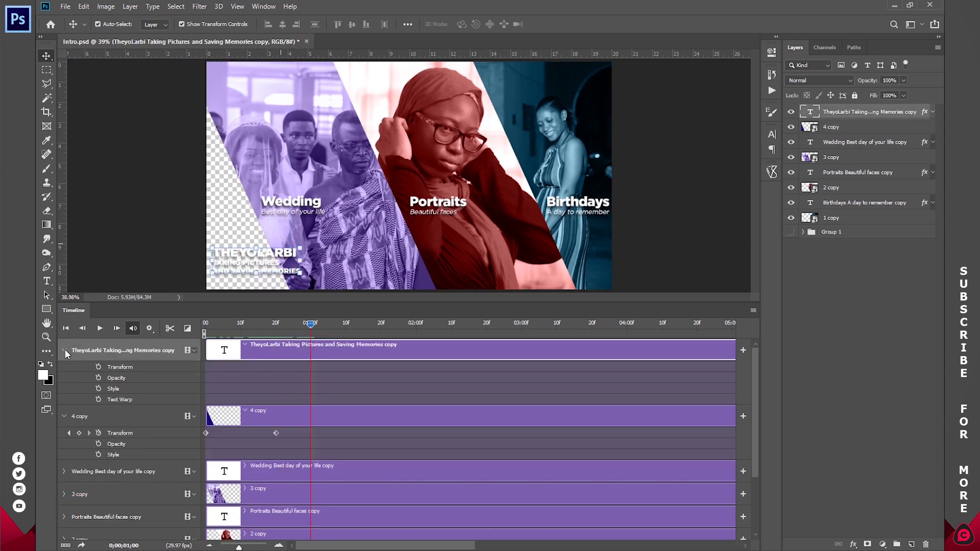
click(99, 367)
drag(310, 323, 240, 329)
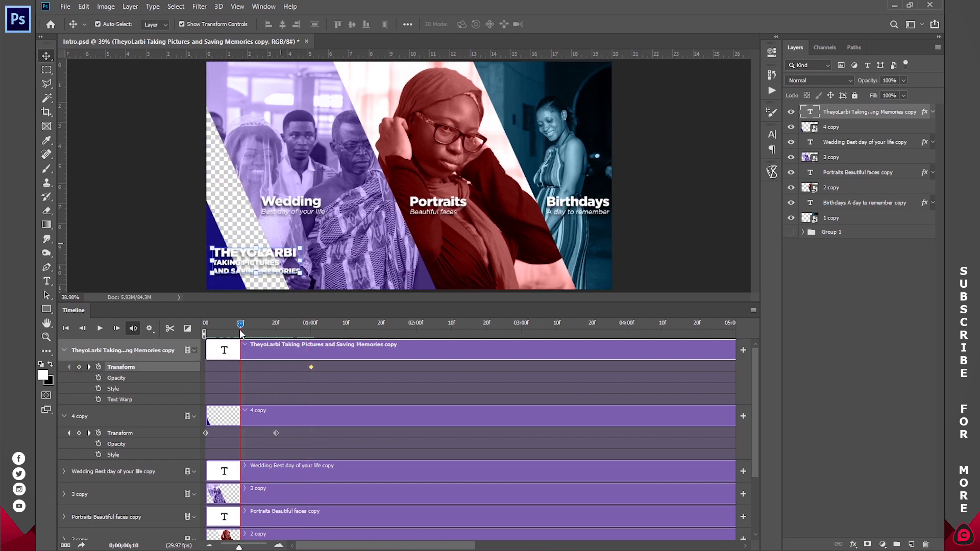
drag(344, 265, 249, 266)
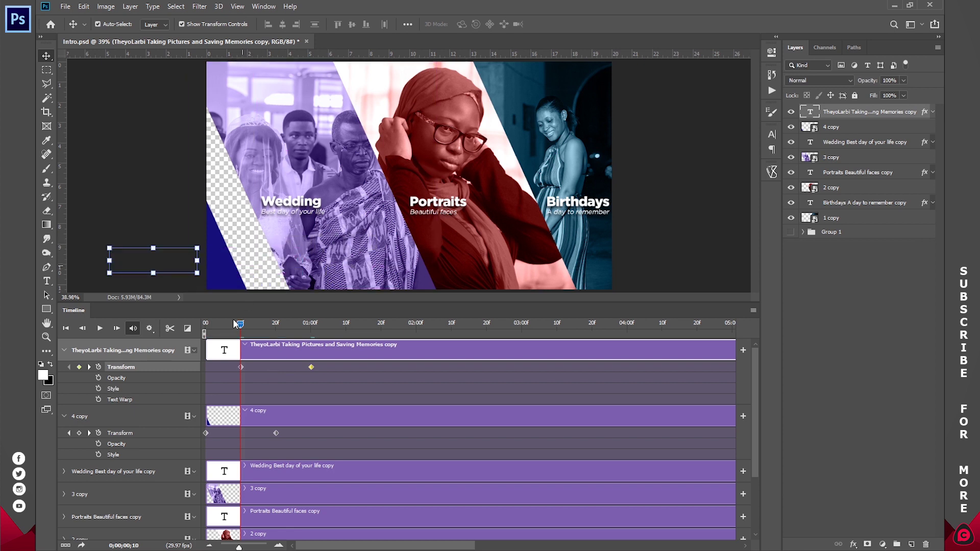
Preview the slide-in animation of the blue panel and its text in the timeline.
mouse_move(237, 324)
mouse_down()
mouse_move(204, 333)
mouse_move(210, 323)
mouse_move(247, 324)
mouse_up()
key(space)
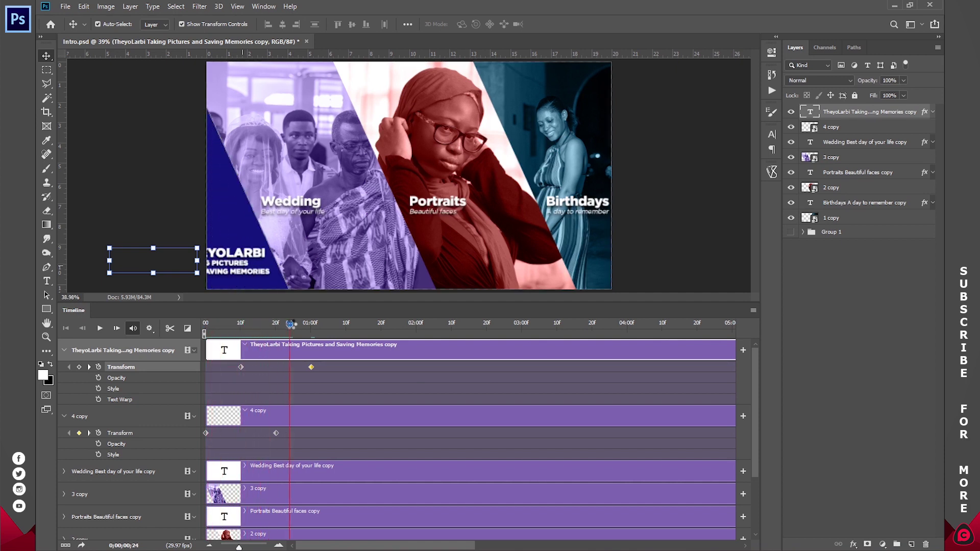
key(space)
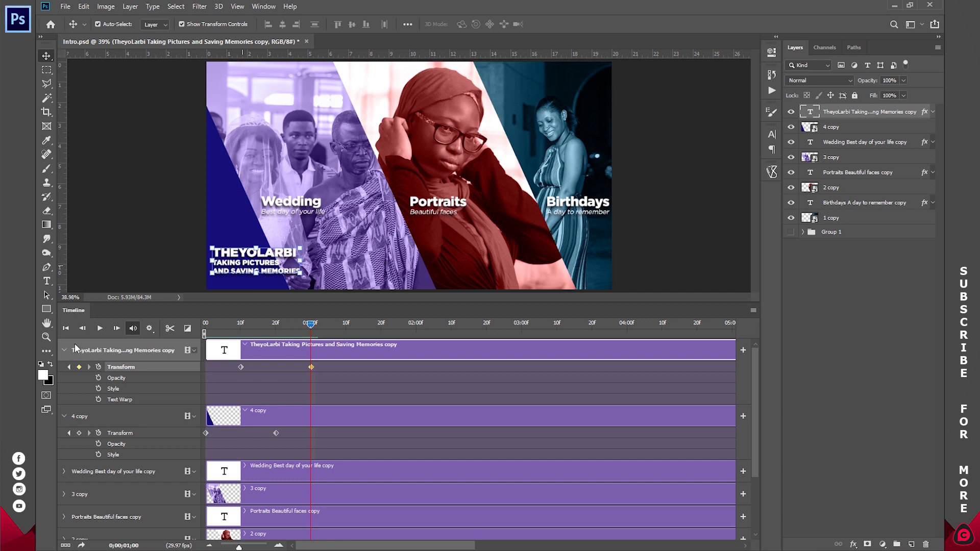
Animate the 3 copy panel's Transform from further left at 01:00f to its current position at 01:20f.
click(64, 351)
click(64, 373)
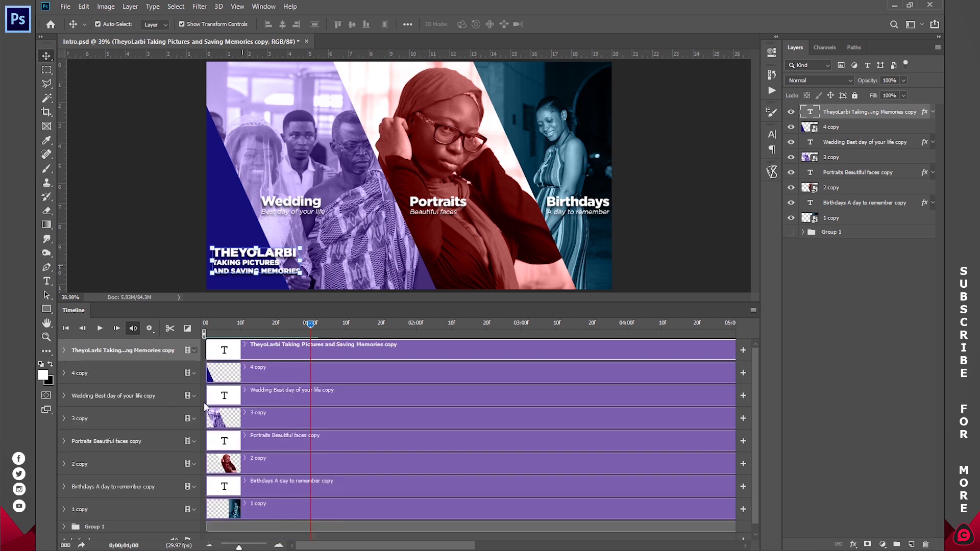
click(189, 398)
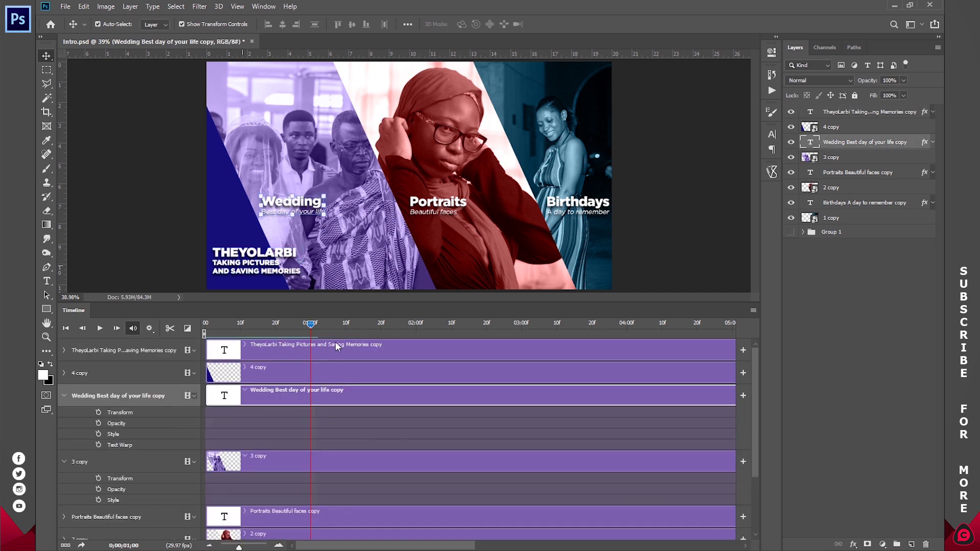
drag(309, 324, 381, 329)
click(312, 460)
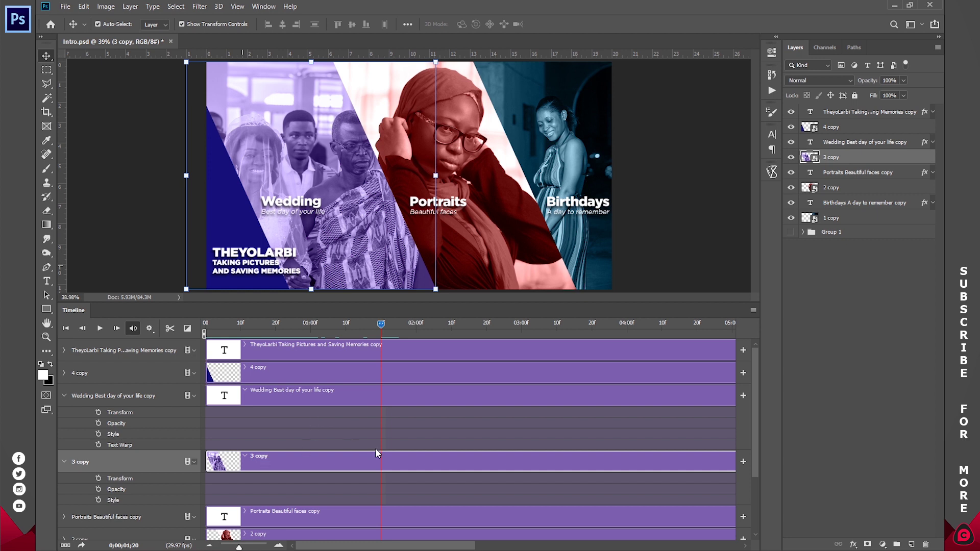
click(99, 478)
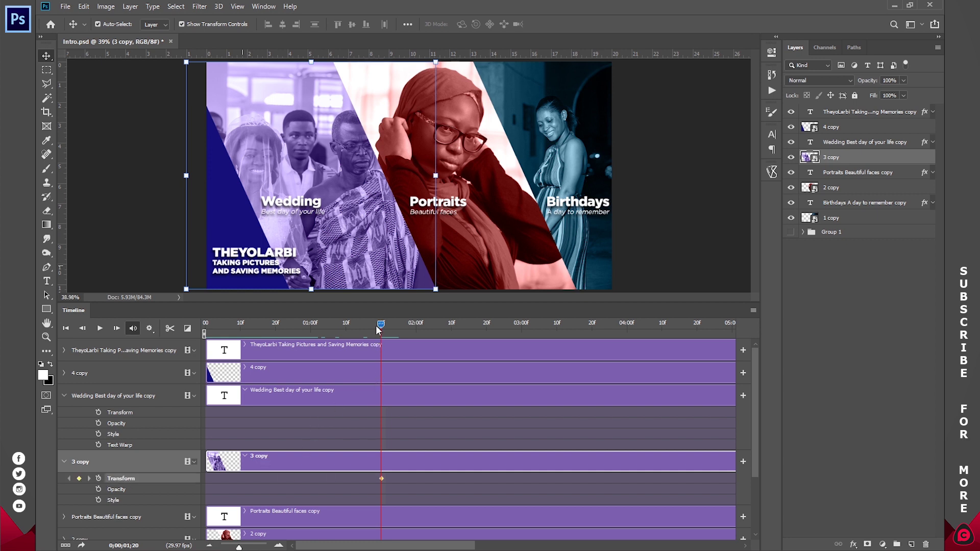
drag(378, 330, 313, 331)
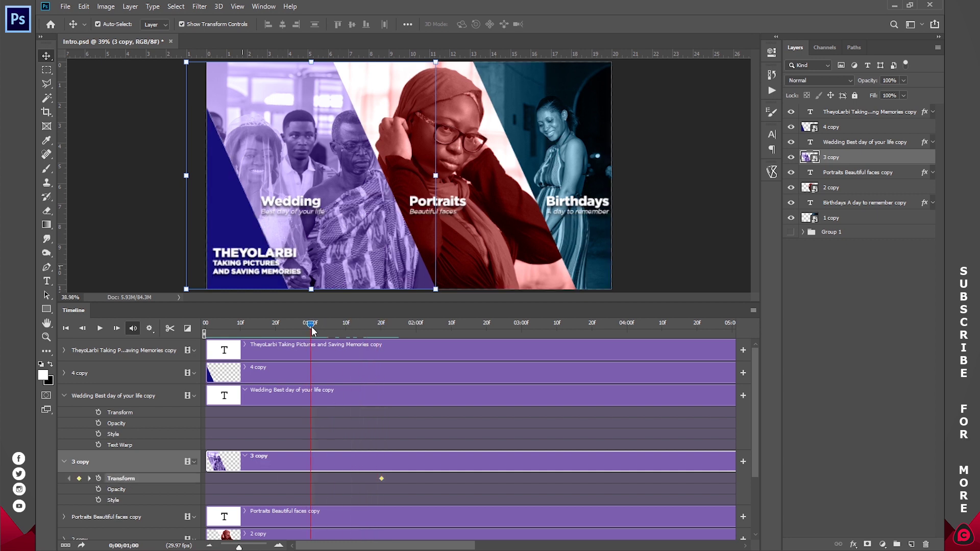
drag(383, 234, 235, 233)
Animate the Wedding text copy's Transform from off the canvas's left side at 01:10f to its current position at 02:00f.
drag(311, 327, 417, 333)
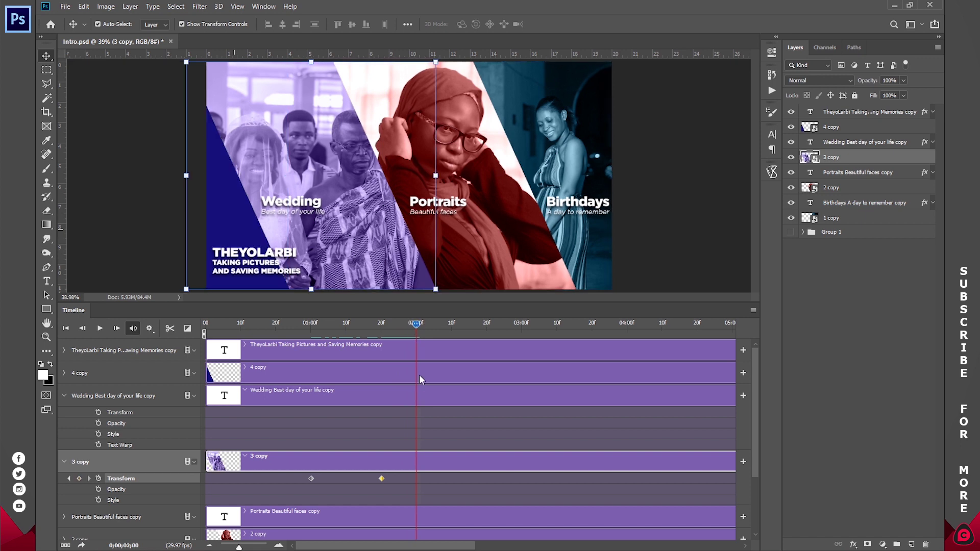
click(380, 394)
click(99, 413)
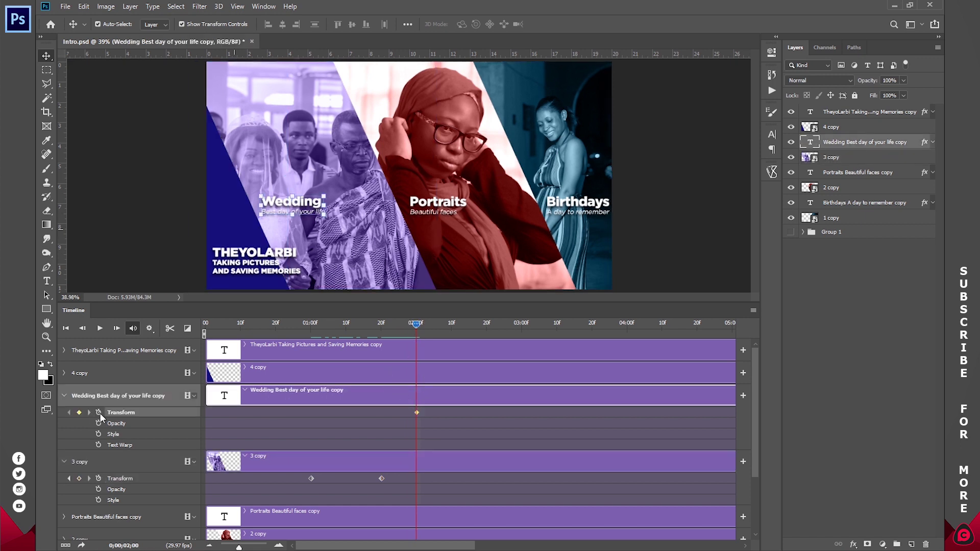
drag(417, 324, 347, 330)
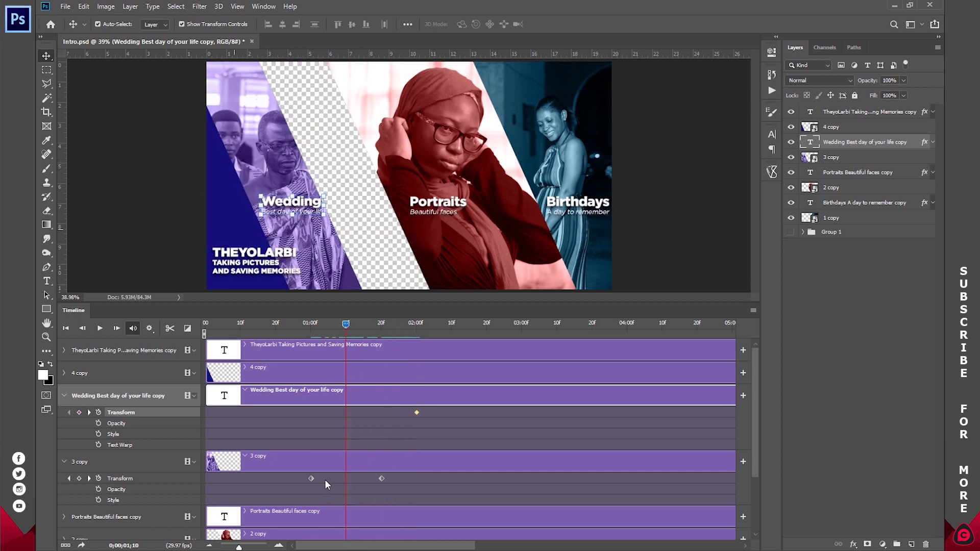
key(ctrl)
drag(360, 235, 289, 245)
drag(338, 325, 204, 325)
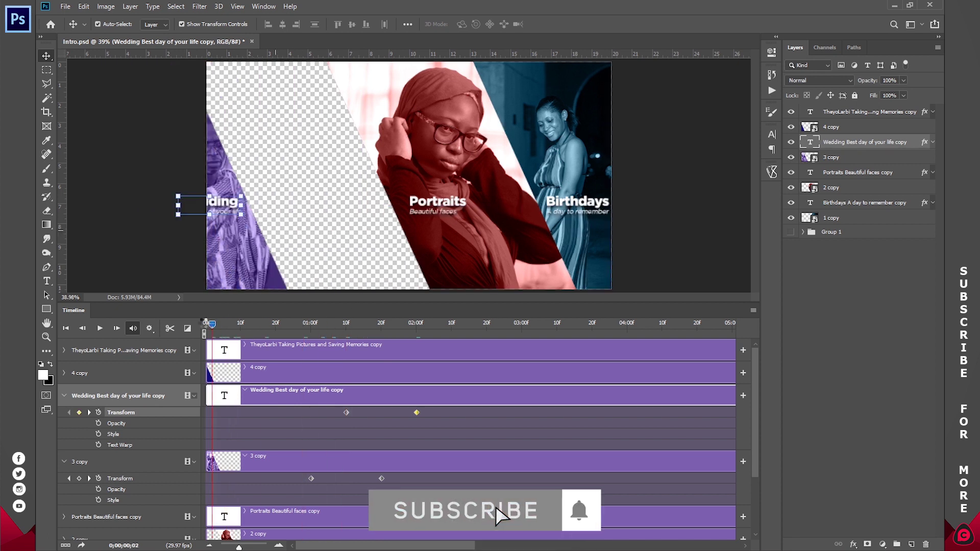
key(ctrl)
click(345, 324)
drag(366, 213, 324, 213)
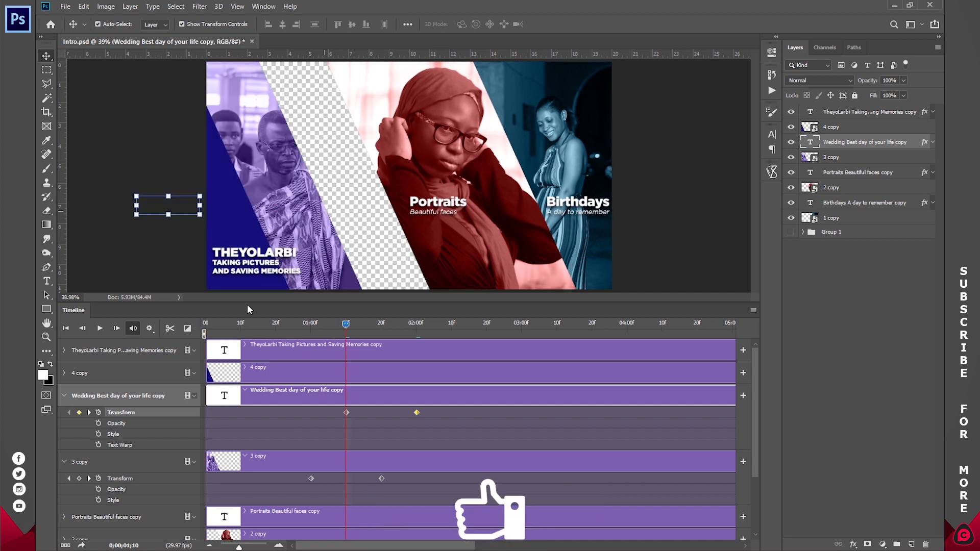
Move the 3 copy panel fully off the canvas's left side at its 01:00f Transform keyframe and check the motion up to 02:01f.
click(380, 458)
drag(345, 323, 311, 331)
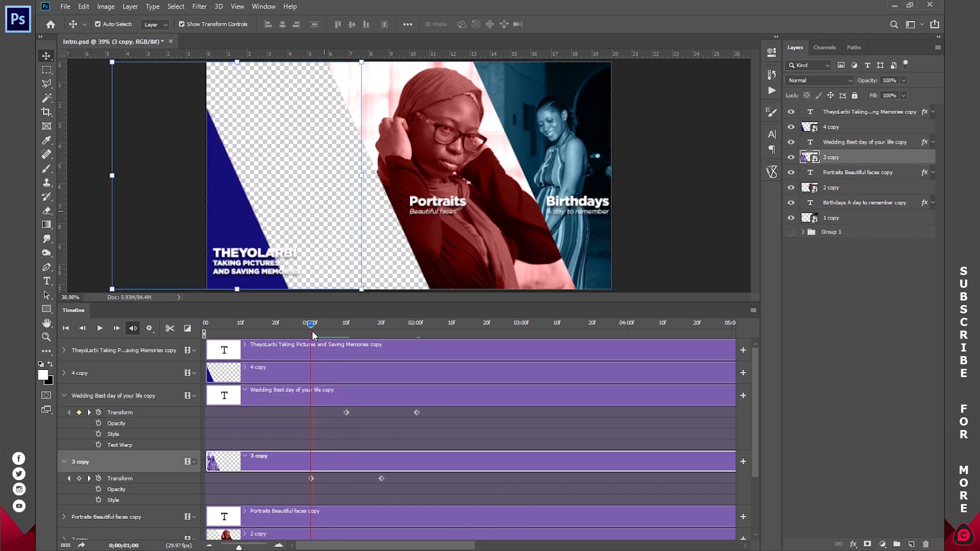
click(311, 478)
drag(363, 193, 284, 175)
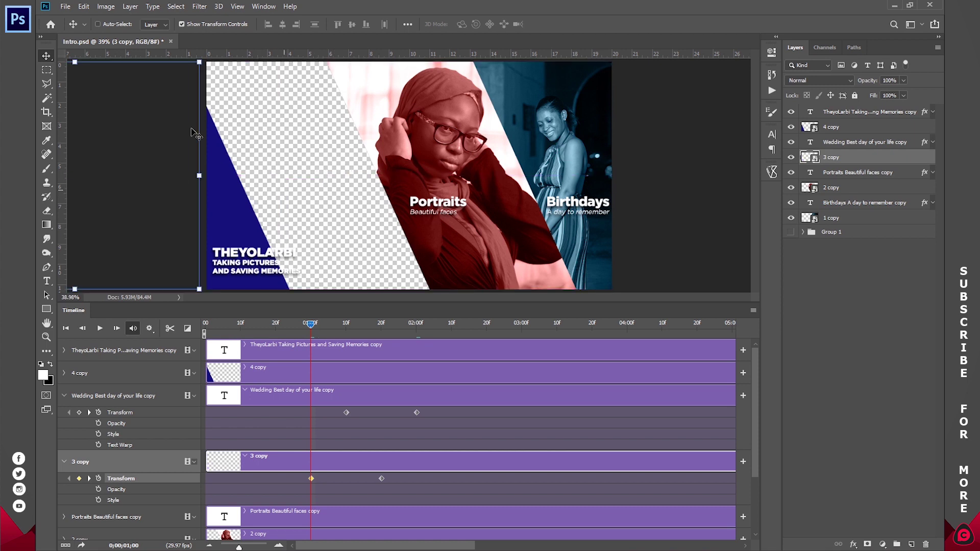
key(ctrl)
drag(284, 327, 419, 329)
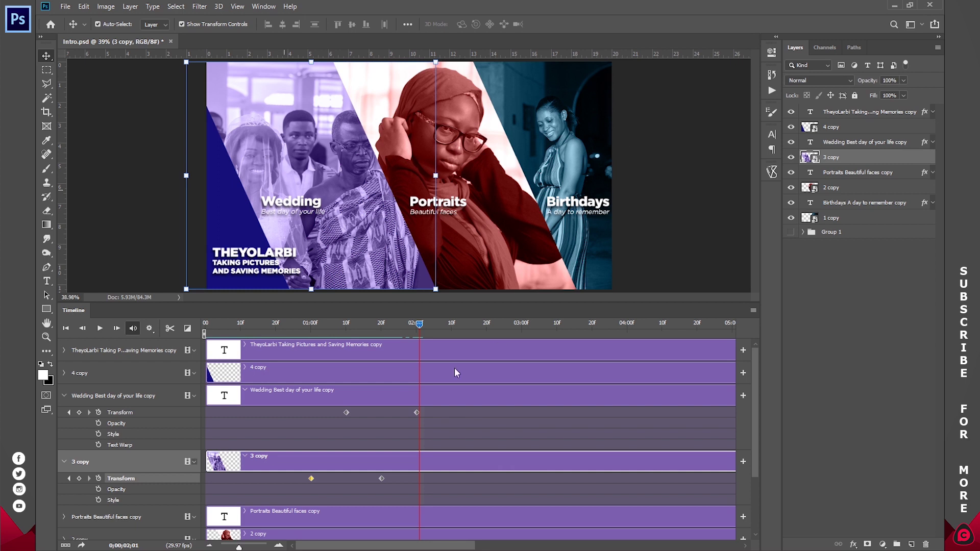
Animate the 2 copy panel's Transform between 02:00f and 02:20f and the Portraits text copy's between 02:10f and 03:00f, sliding into their current positions.
key(alt+bracketleft)
key(alt+bracketleft)
key(alt+bracketleft)
key(alt+bracketleft)
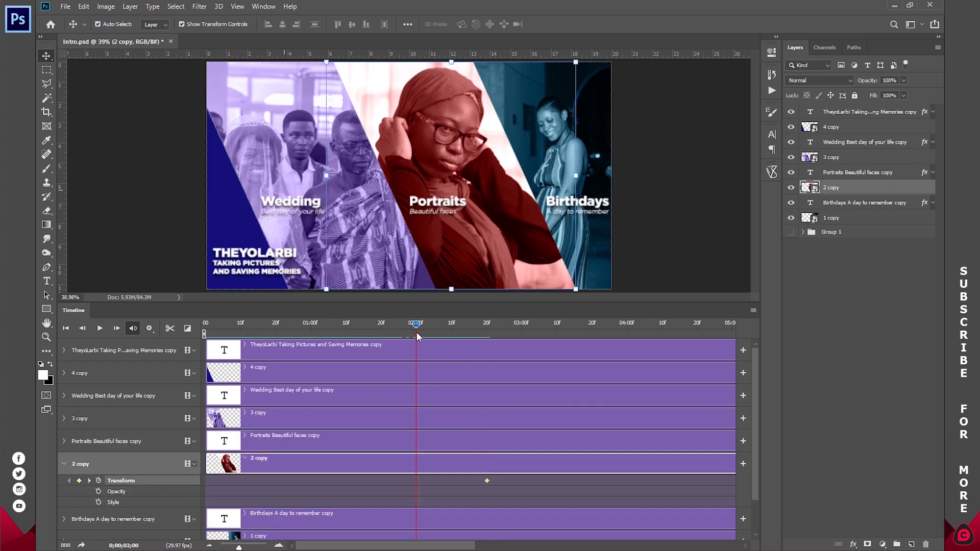
click(454, 327)
drag(454, 327, 558, 329)
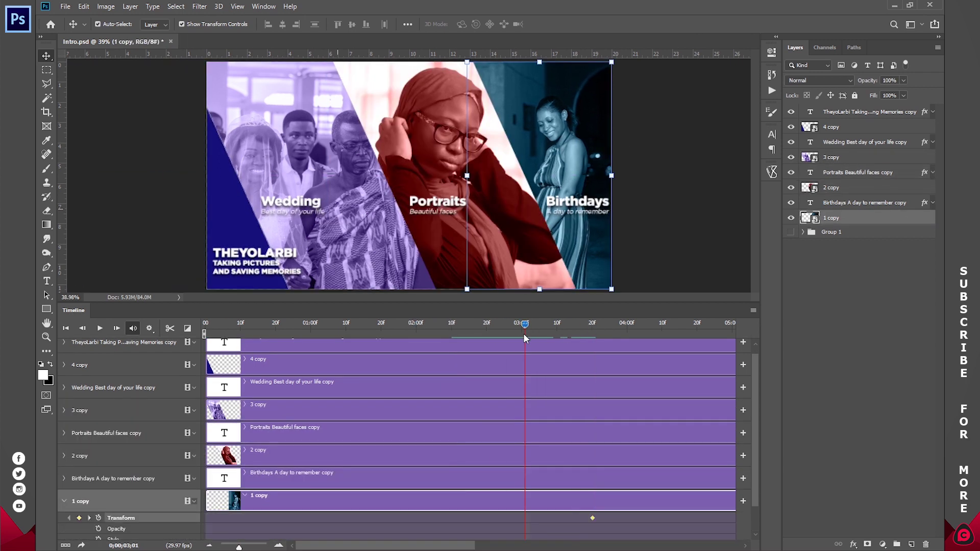
Animate the 1 copy panel's Transform between 03:00f and 03:20f and the Birthdays text copy's from off the canvas's left side between 03:10f and 04:00f.
click(112, 478)
click(64, 479)
click(79, 419)
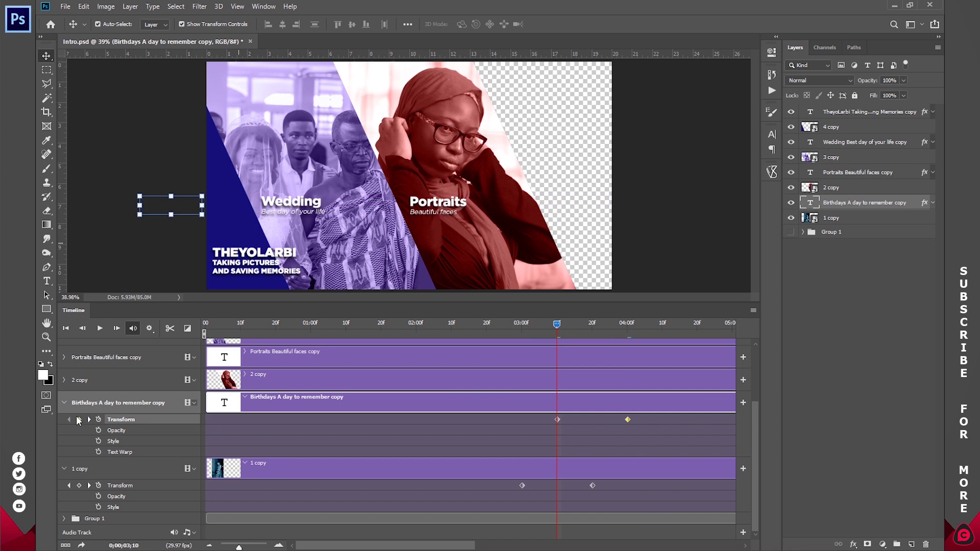
Expand the remaining animated layers in the timeline and examine how their Transform keyframes are staggered.
click(64, 380)
click(64, 357)
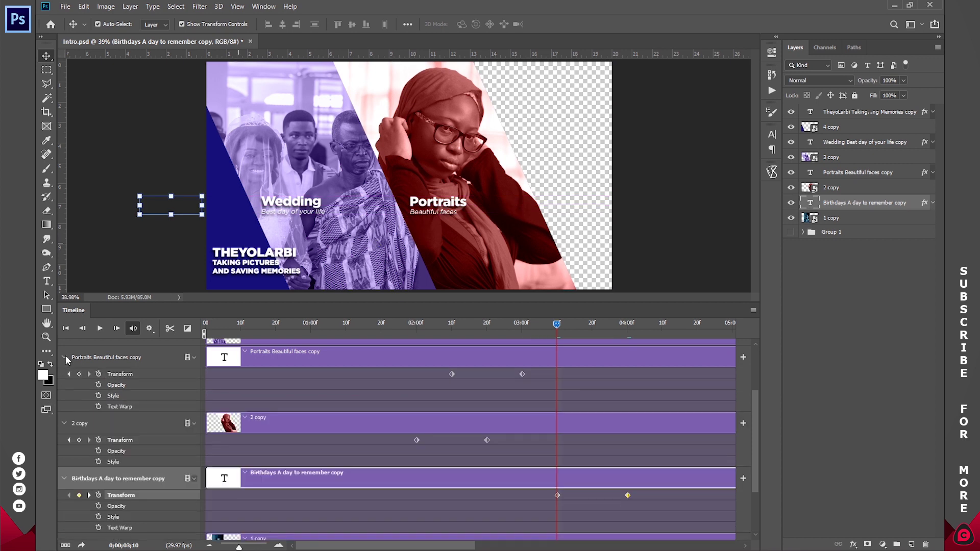
scroll(348, 460, up, 3)
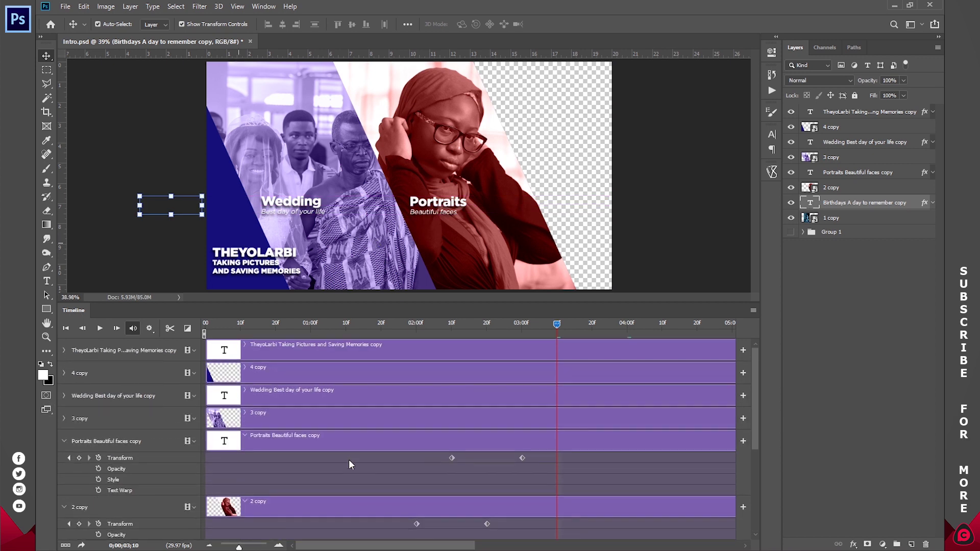
click(64, 419)
click(64, 395)
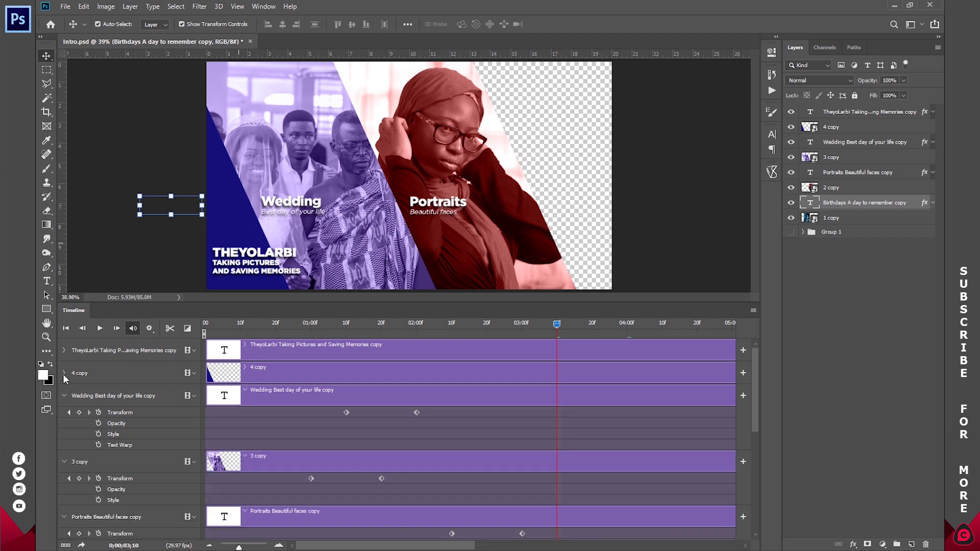
click(64, 373)
click(64, 350)
Scrub from 20 frames to 03:10f, examining each panel and text slide-in and collapsing the checked layers' keyframes.
drag(275, 323, 312, 333)
click(64, 350)
click(127, 374)
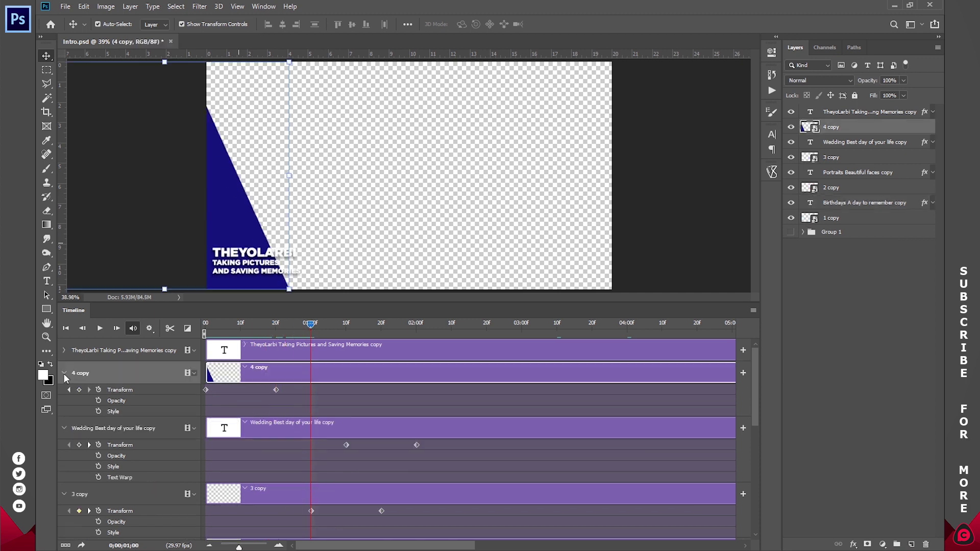
click(64, 373)
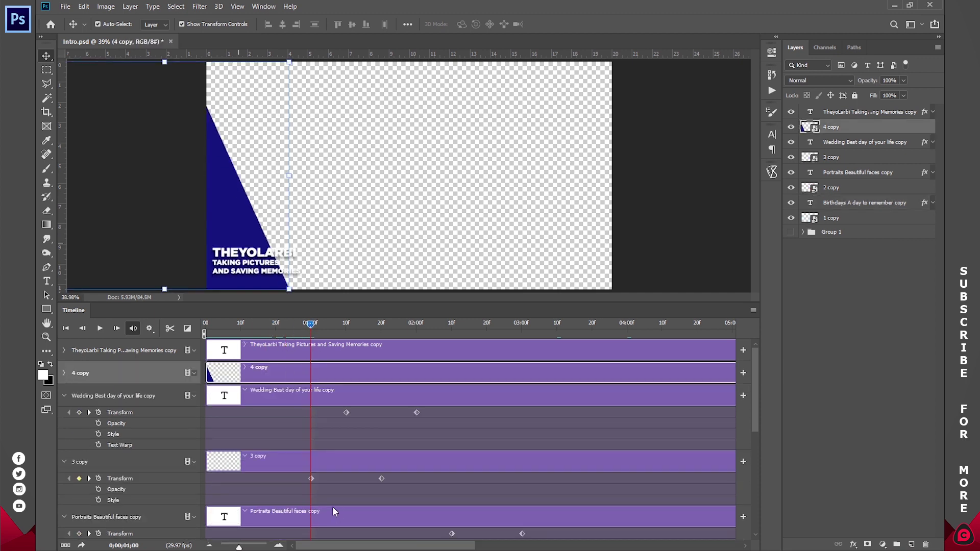
drag(314, 329, 416, 331)
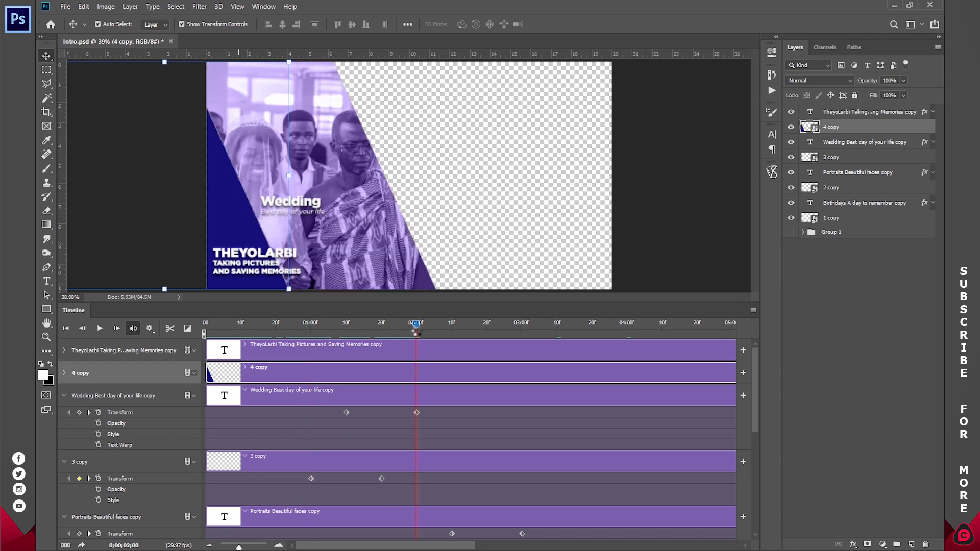
click(64, 396)
click(64, 418)
drag(420, 327, 525, 325)
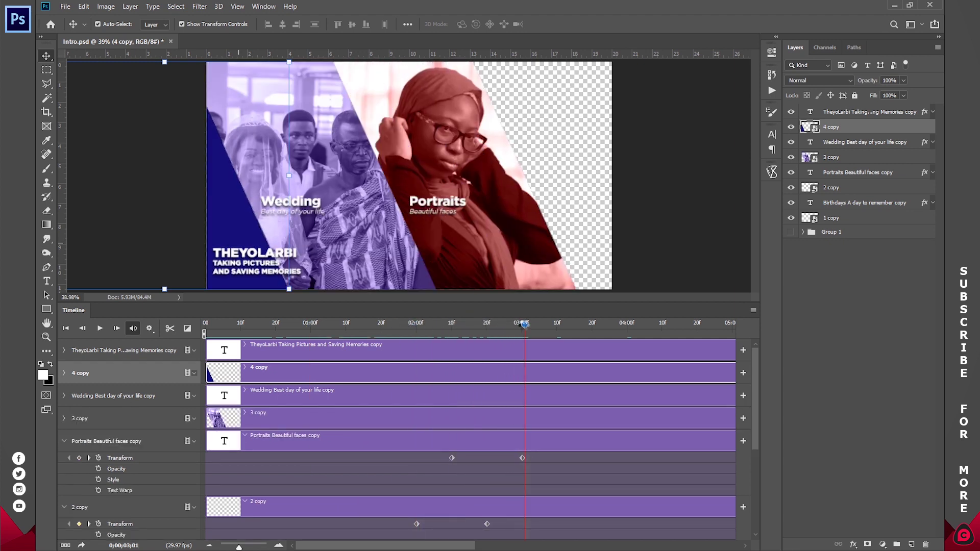
click(65, 442)
click(64, 463)
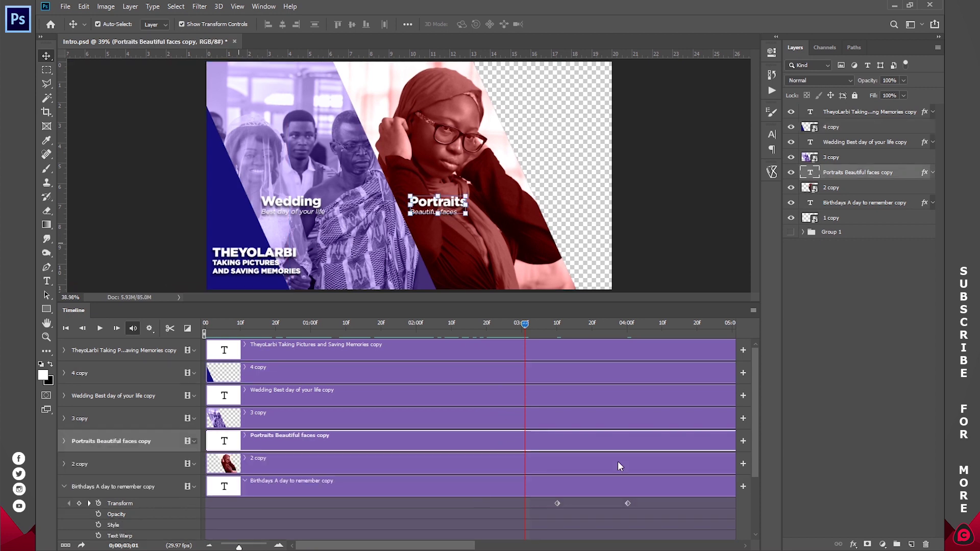
drag(528, 324, 562, 325)
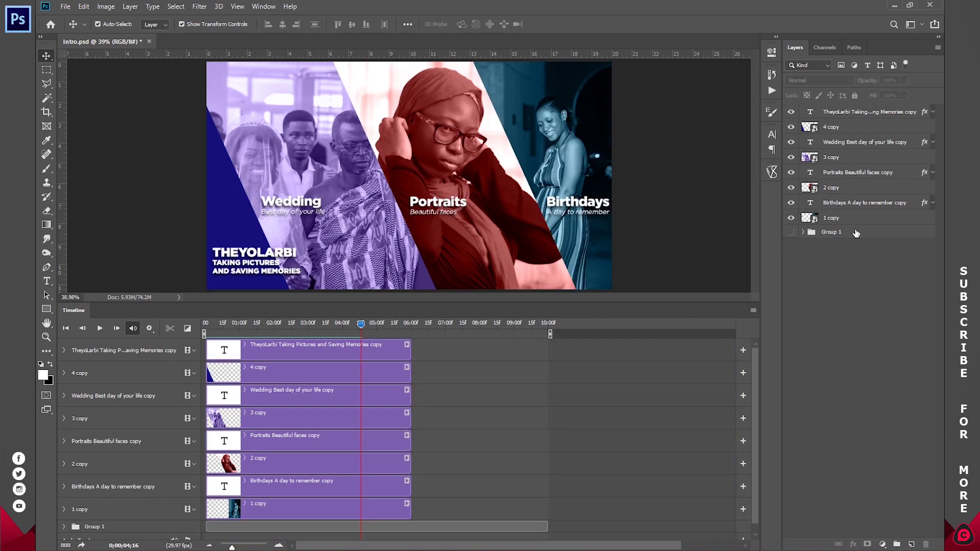
Add a white Solid Color fill layer above Group 1 and fit its timeline clip from 0 to 06:00f.
click(847, 233)
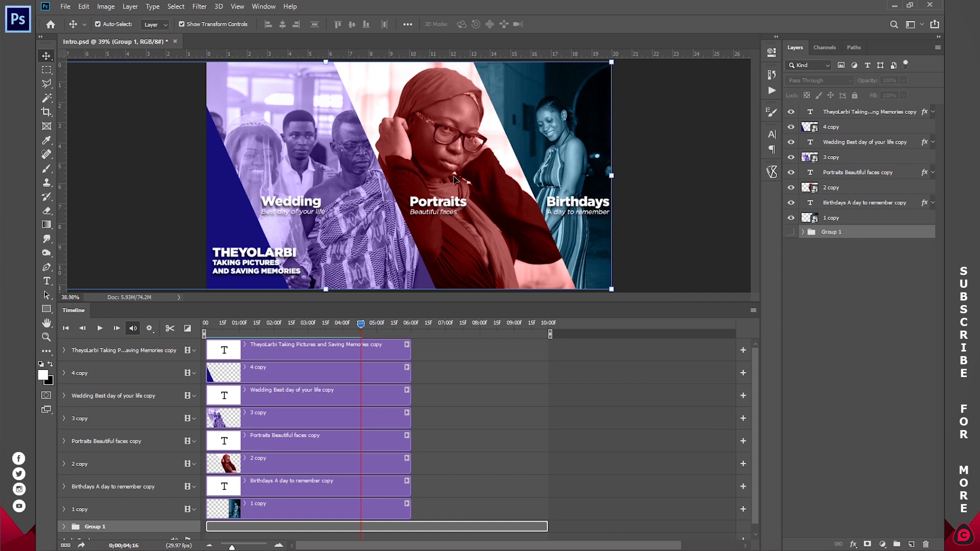
click(883, 544)
click(875, 350)
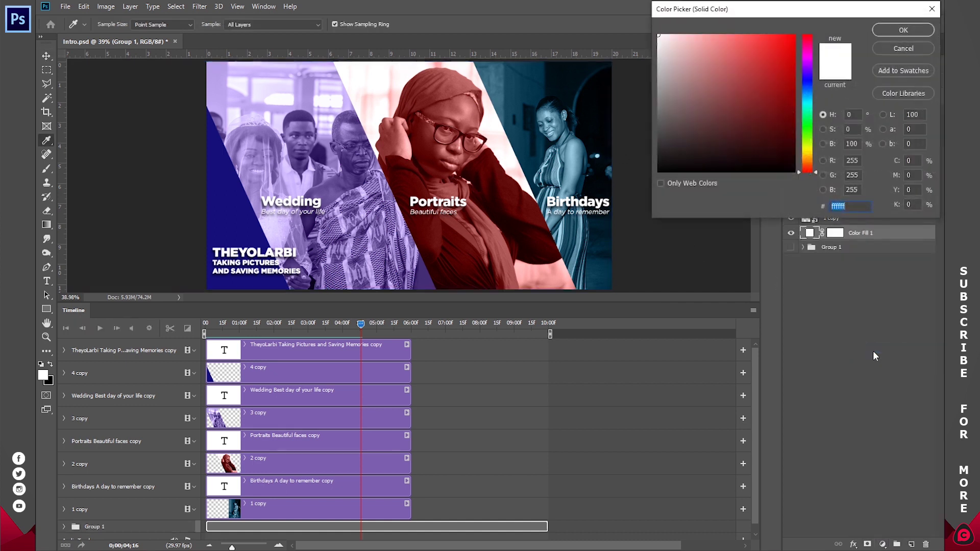
click(903, 29)
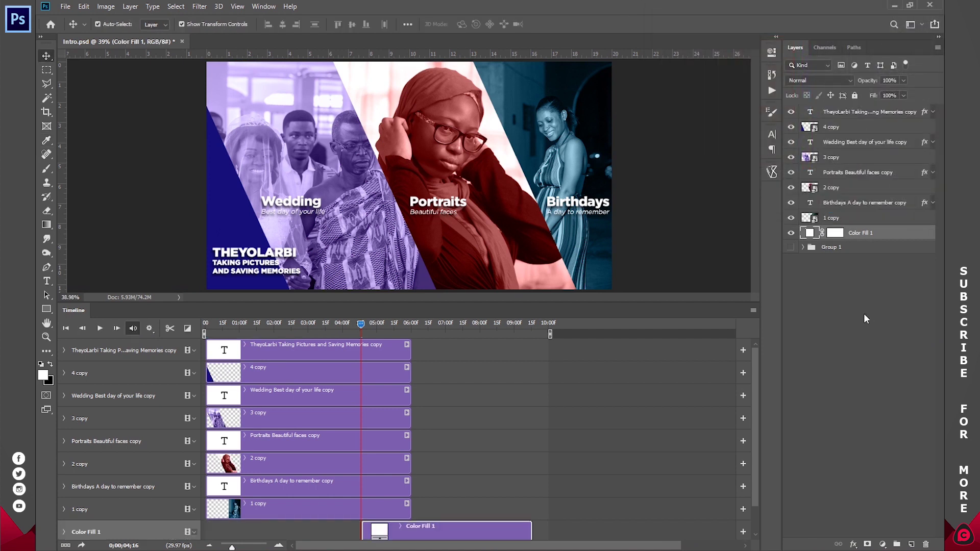
drag(443, 532, 280, 529)
drag(374, 532, 411, 532)
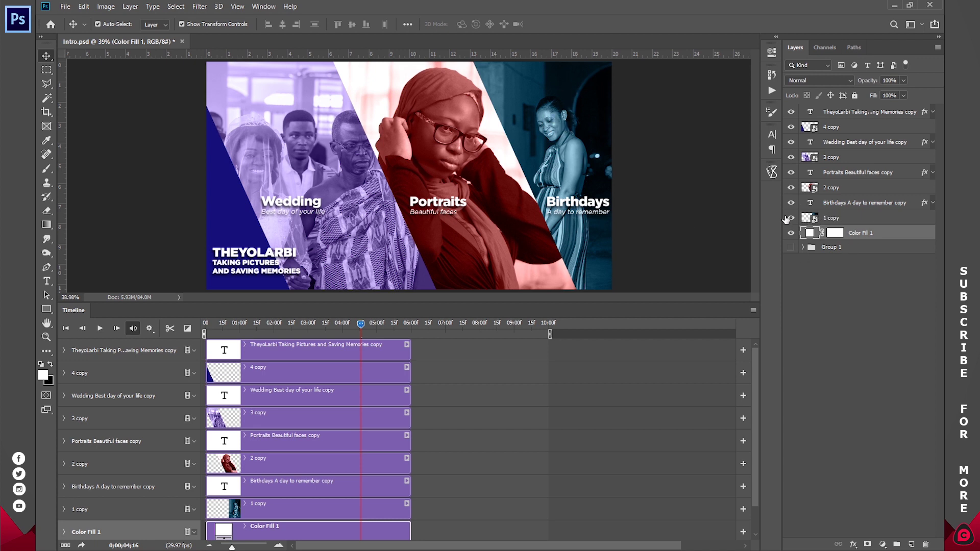
Open the 2 copy smart object and place the Profile picture above IMG_4263, scaled to 168.75%.
double_click(808, 187)
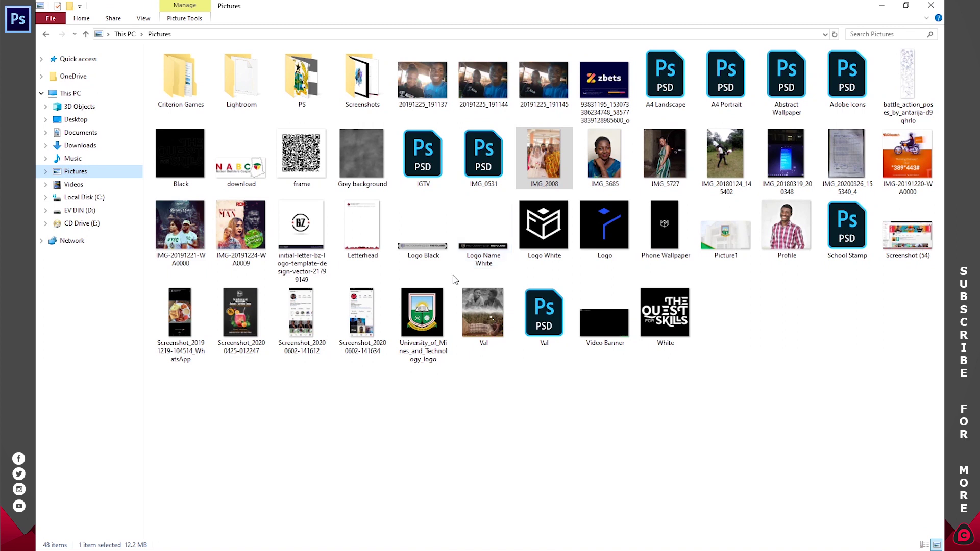
drag(786, 225, 415, 213)
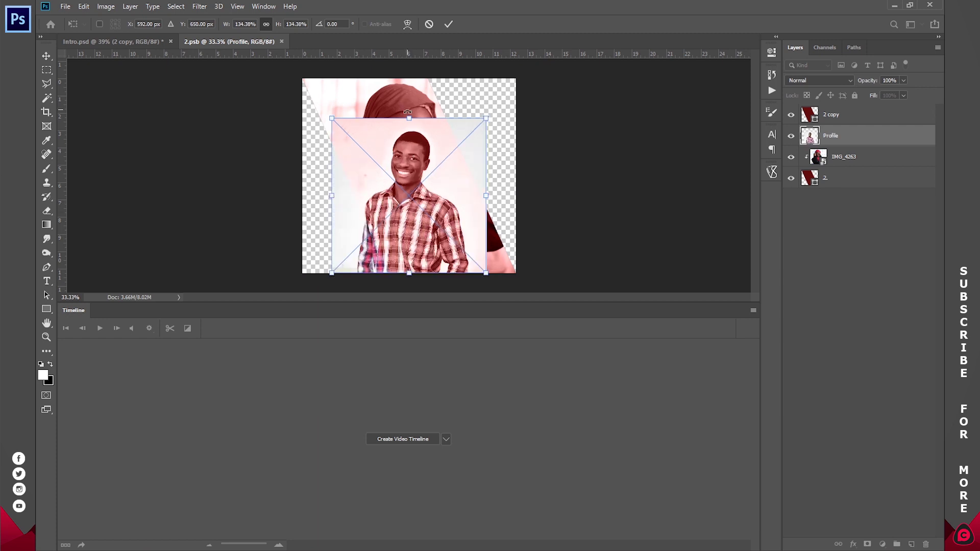
drag(409, 117, 409, 77)
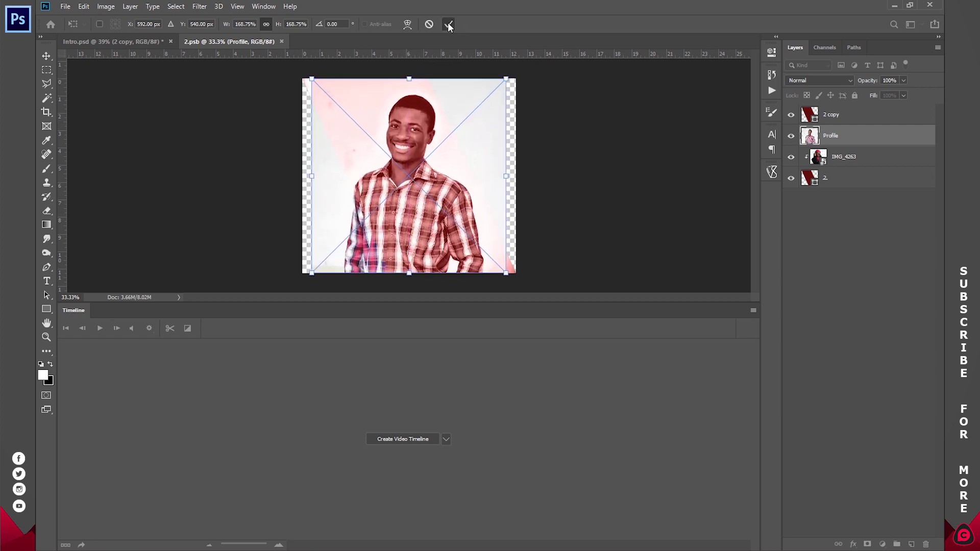
click(448, 24)
Clip the Profile layer to the slanted panel shape, and save and close 2.psb.
alt+click(851, 146)
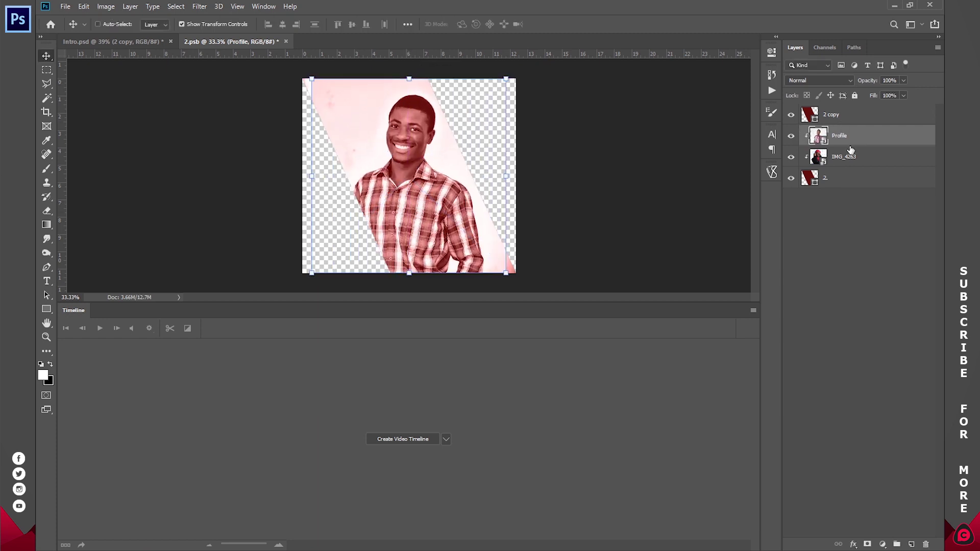
key(ctrl+w)
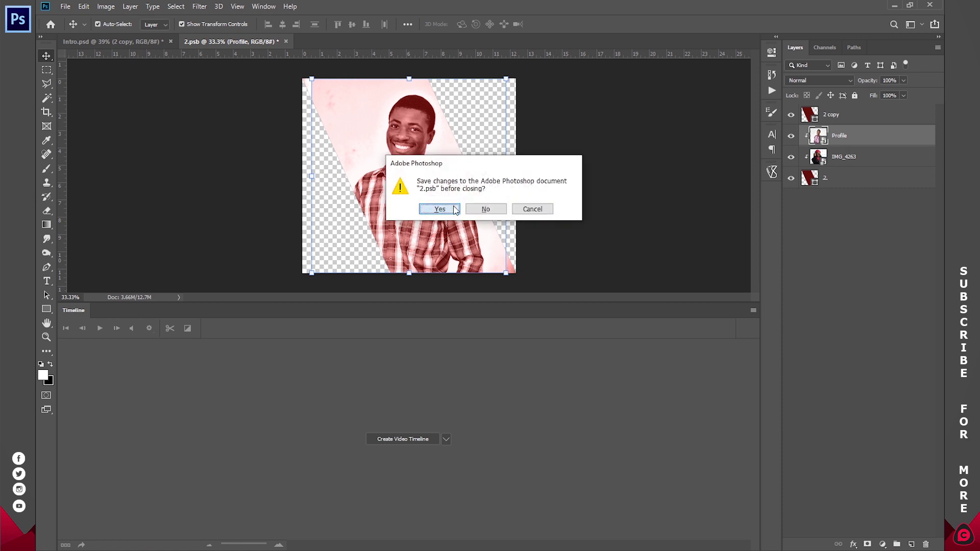
click(439, 209)
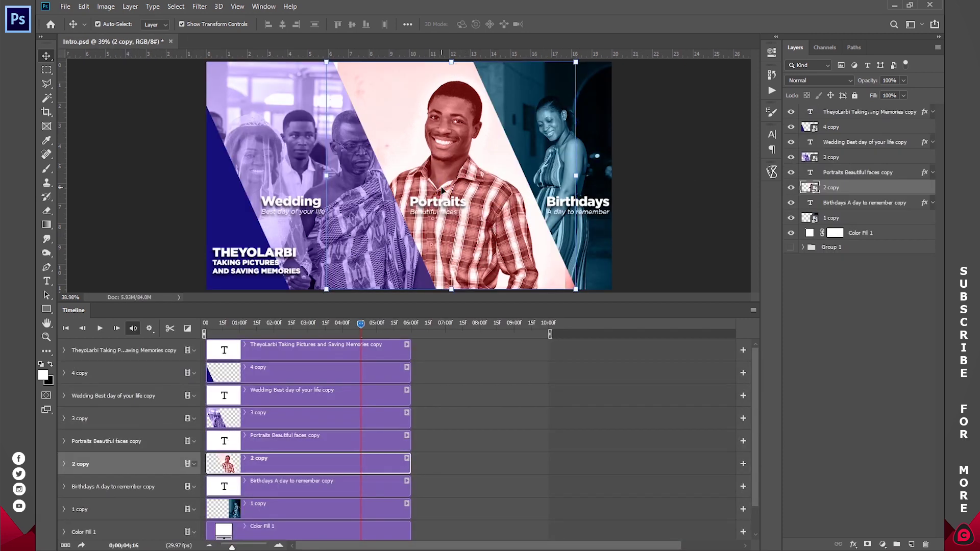